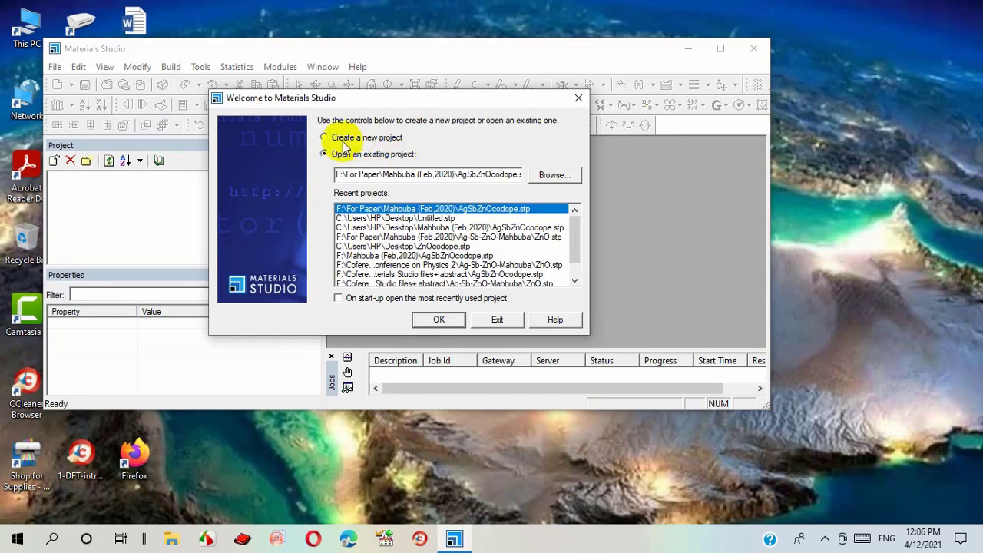
In the Welcome dialog, settle on 'Create a new project' instead of opening an existing one
{"action": "left_click", "coordinate": [324, 139]}
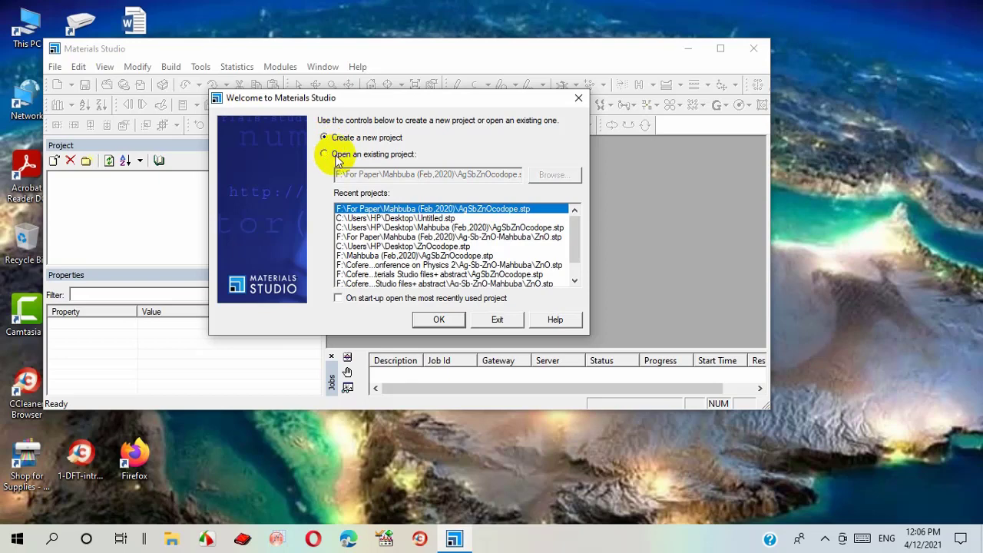
{"action": "left_click", "coordinate": [329, 155]}
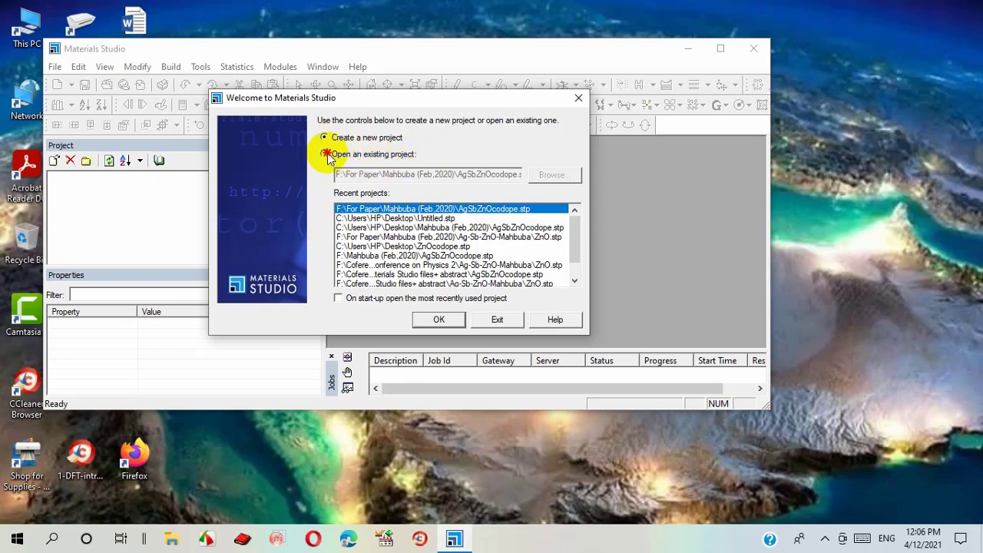
{"action": "scroll", "coordinate": [579, 239], "scroll_direction": "down", "scroll_amount": 1}
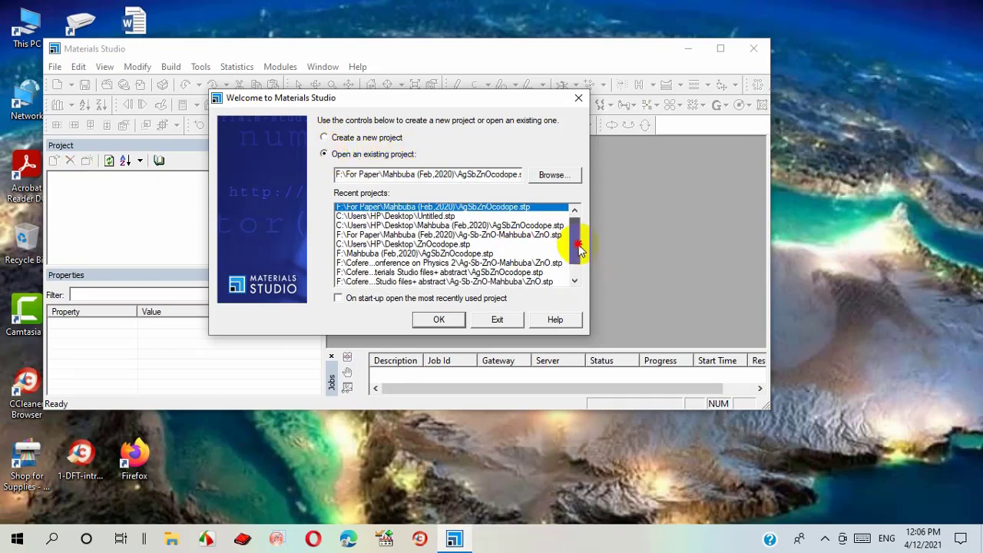
{"action": "scroll", "coordinate": [578, 240], "scroll_direction": "down", "scroll_amount": 1}
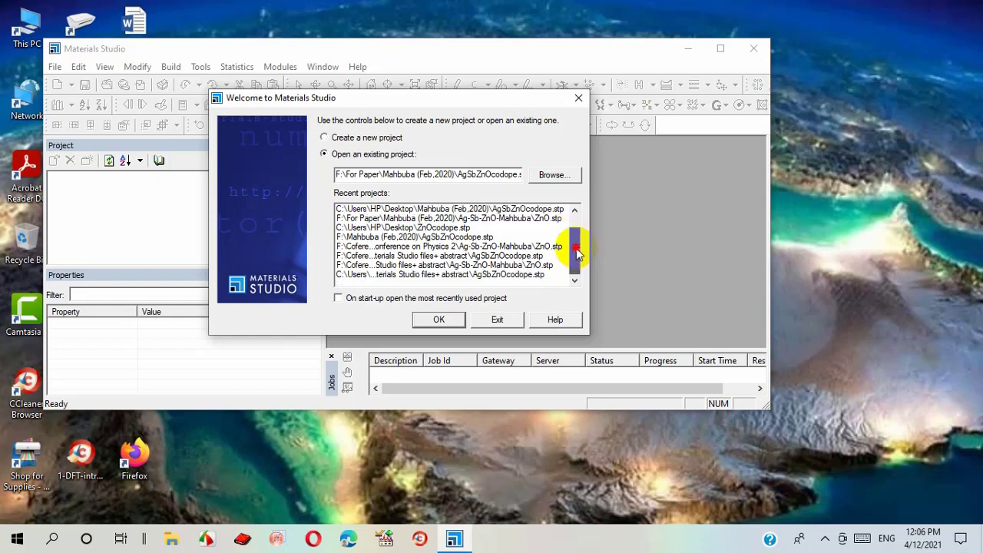
{"action": "left_click", "coordinate": [325, 139]}
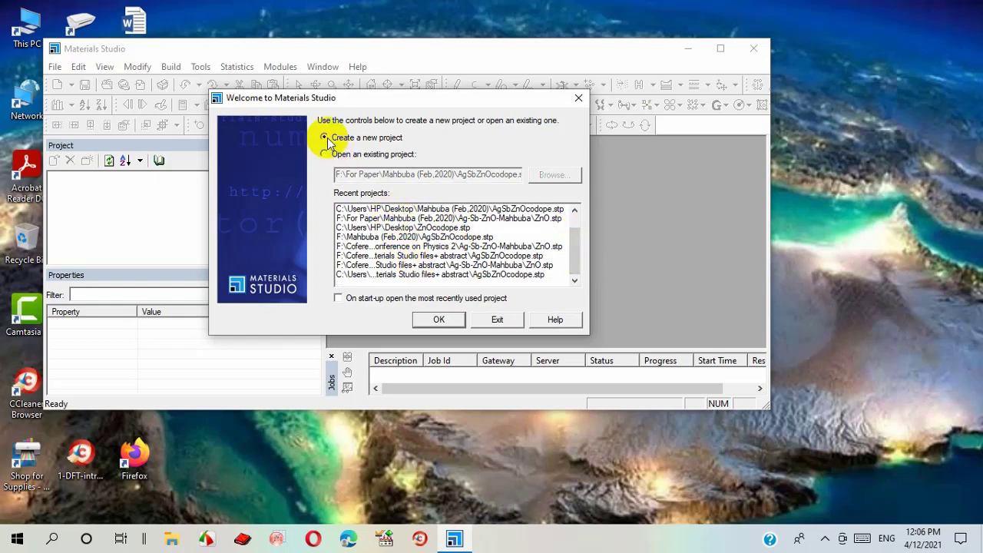
Create the project 'ZnO testcase' in the Desktop folder
{"action": "left_click", "coordinate": [439, 321]}
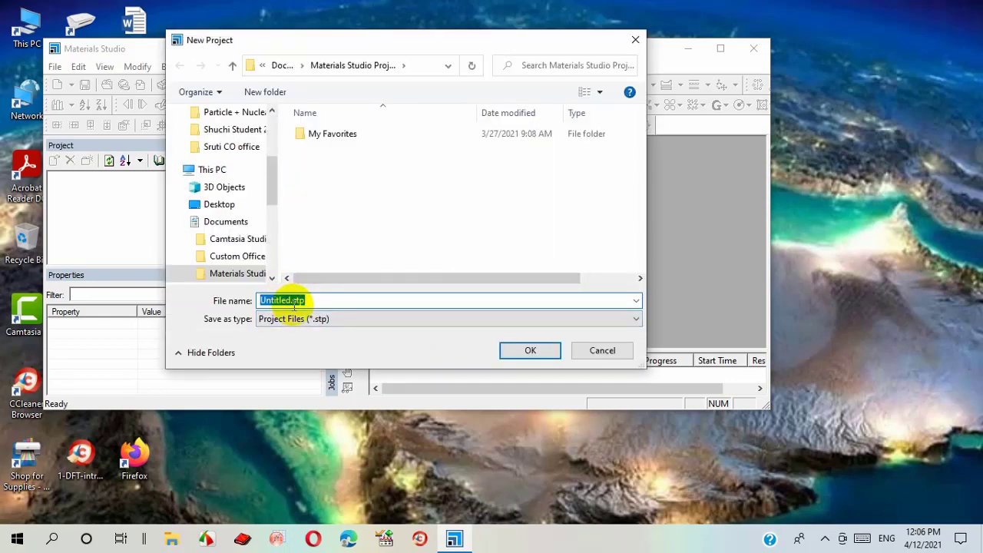
{"action": "left_click", "coordinate": [234, 203]}
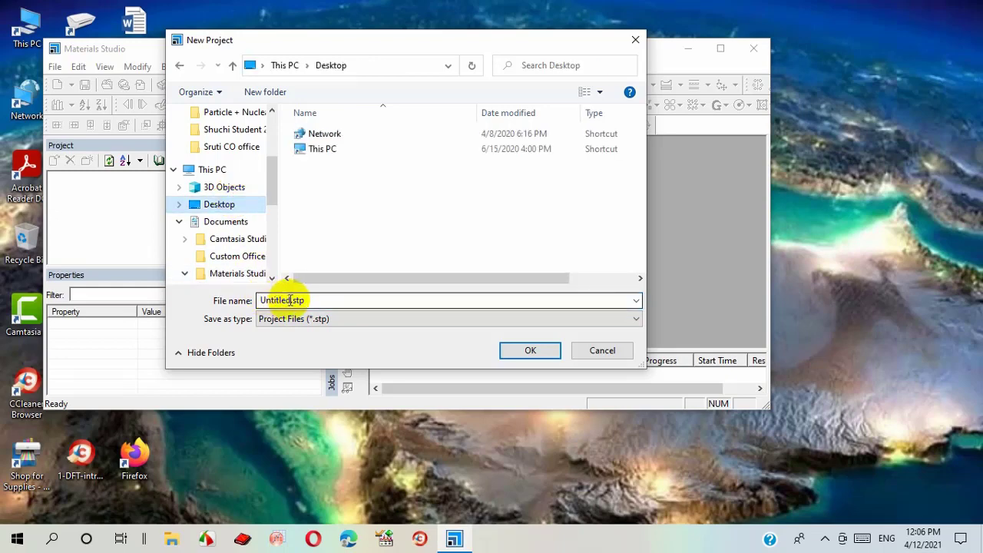
{"action": "double_click", "coordinate": [261, 301]}
{"action": "left_click_drag", "start_coordinate": [259, 300], "coordinate": [290, 303]}
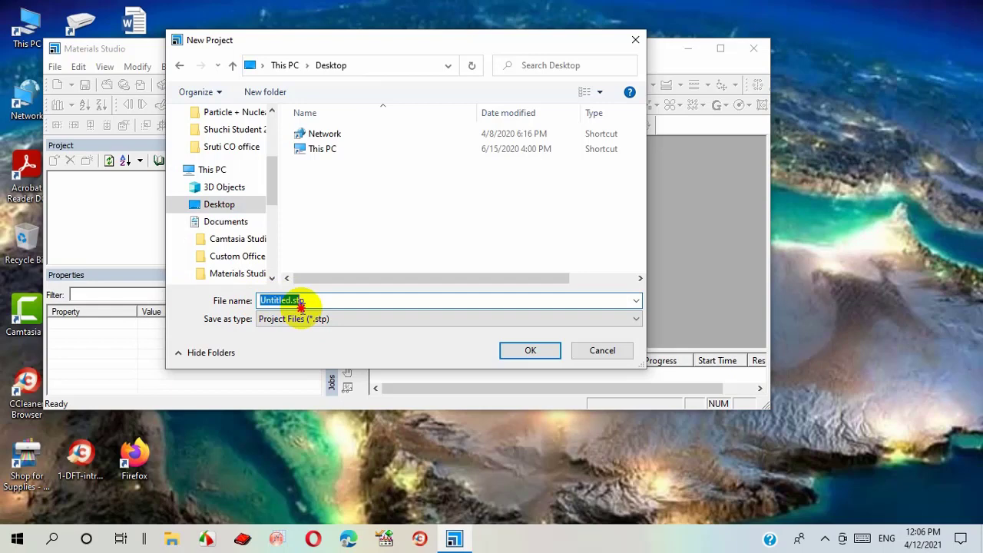
{"action": "left_click", "coordinate": [291, 303]}
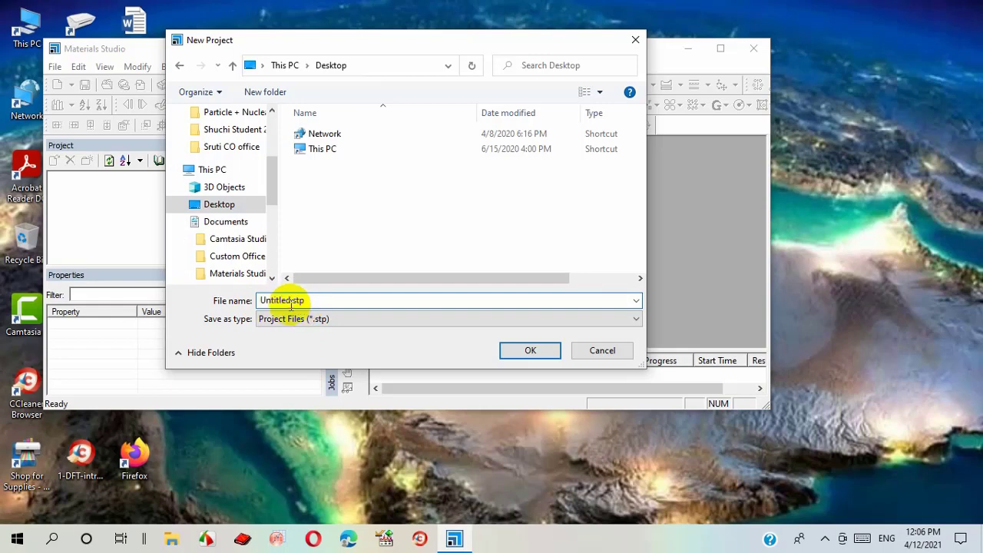
{"action": "left_click_drag", "start_coordinate": [291, 303], "coordinate": [259, 299]}
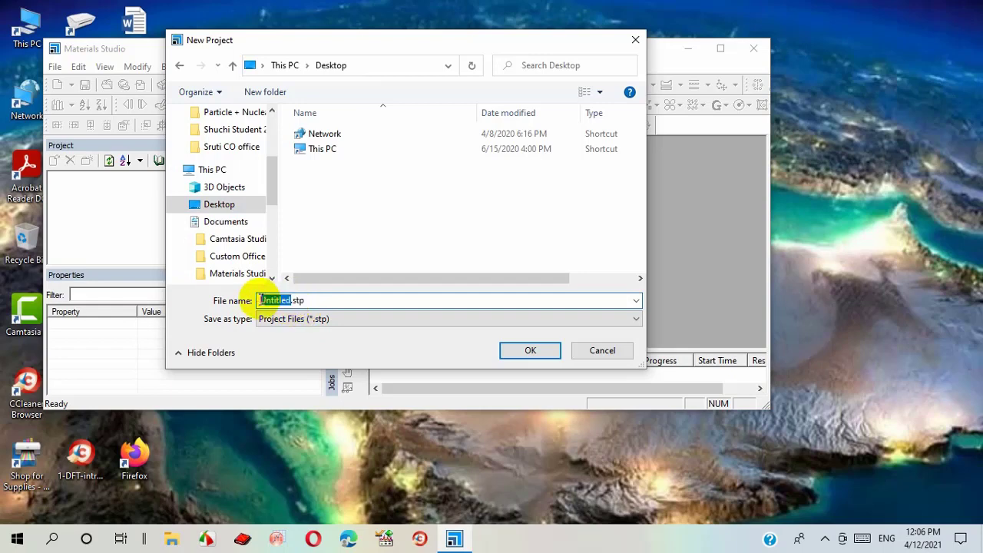
{"action": "type", "text": "En"}
{"action": "type", "text": "O"}
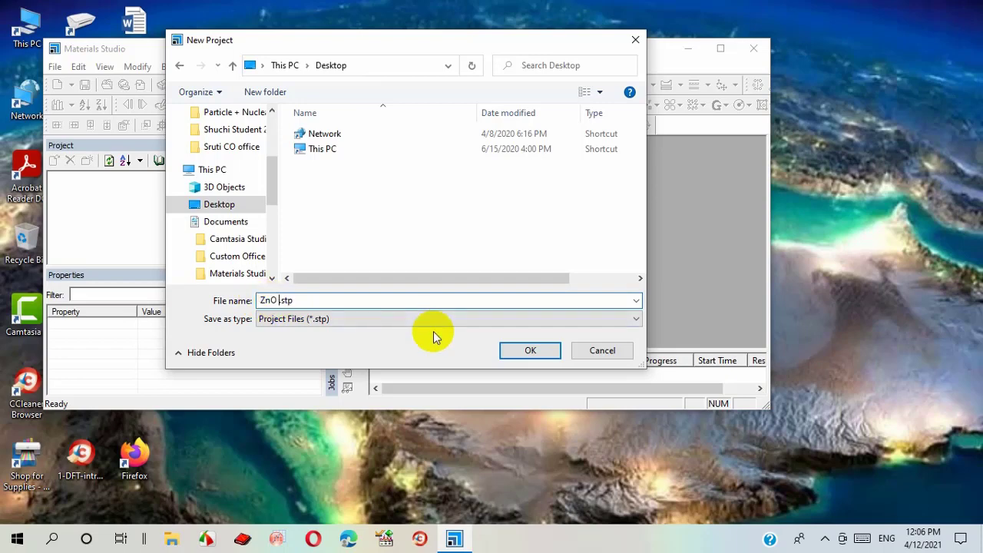
{"action": "type", "text": " testcase"}
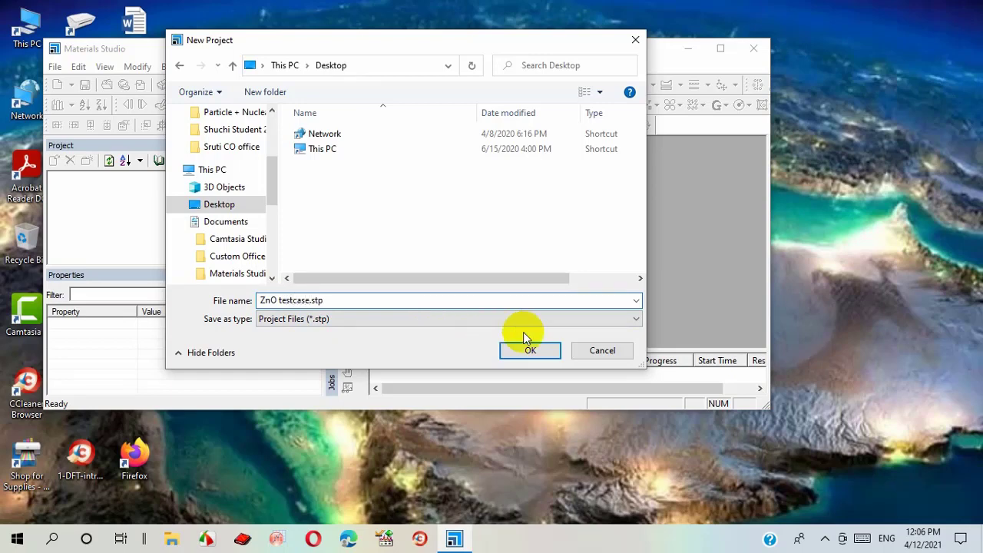
{"action": "left_click", "coordinate": [535, 352]}
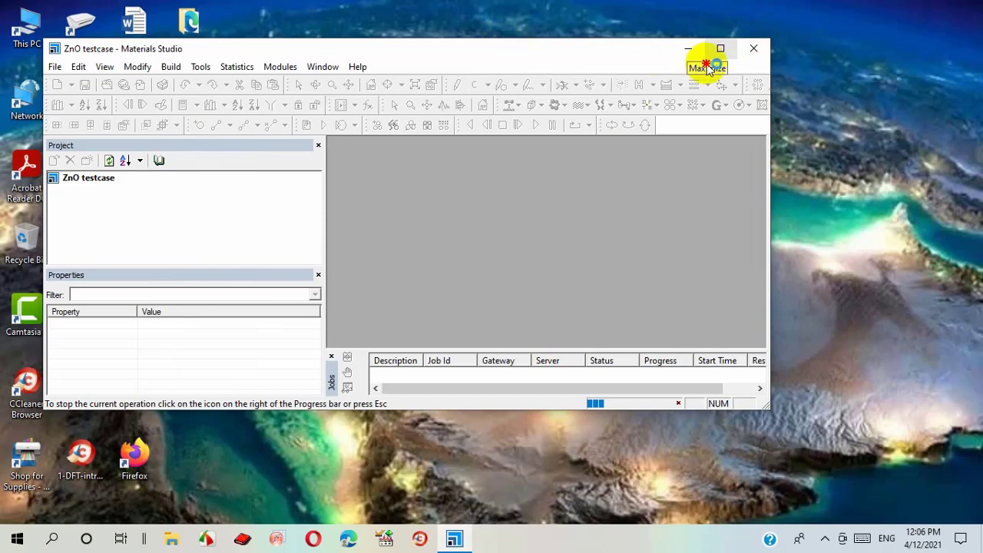
Maximize the Materials Studio window showing the ZnO testcase project
{"action": "double_click", "coordinate": [642, 53]}
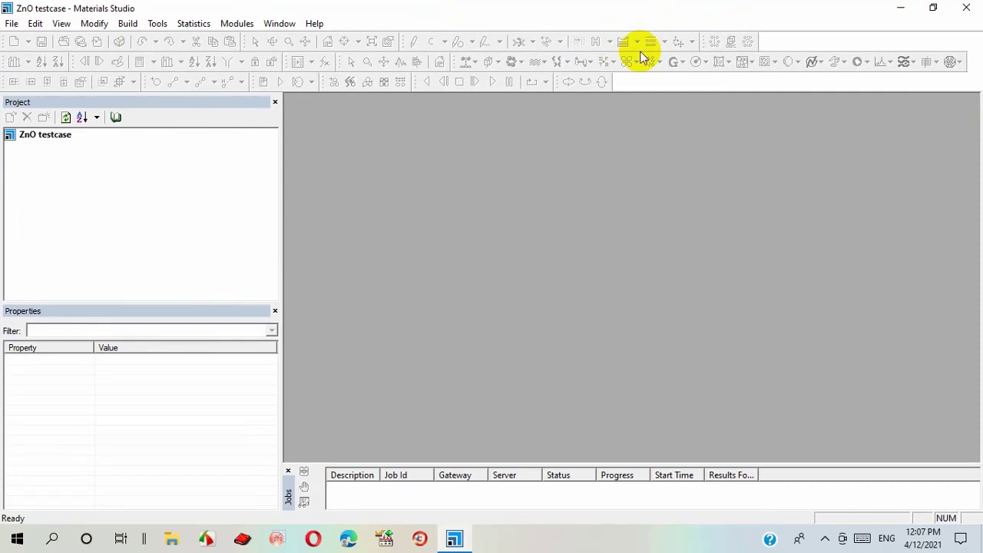
{"action": "left_click", "coordinate": [640, 50]}
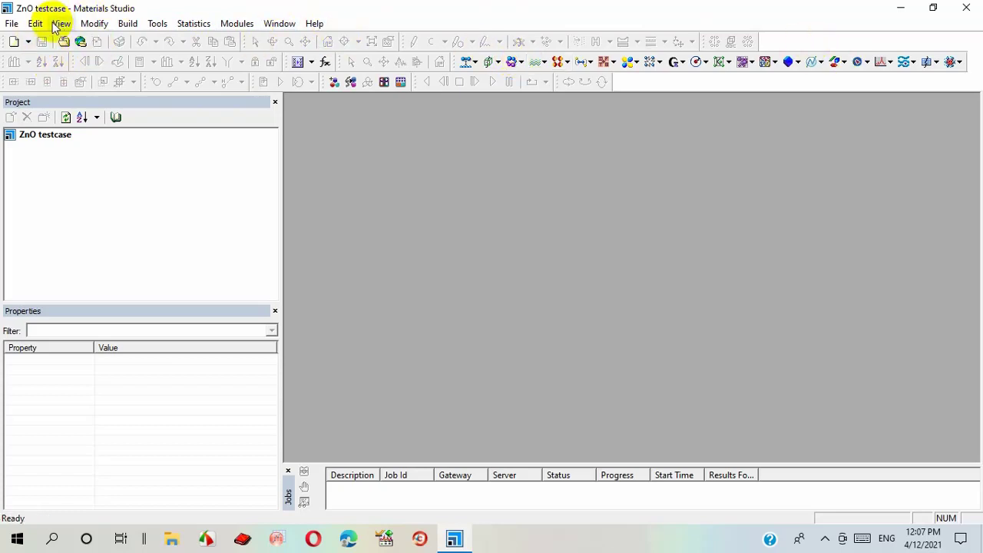
Create a new empty 3D Atomistic document in the project
{"action": "left_click", "coordinate": [14, 43]}
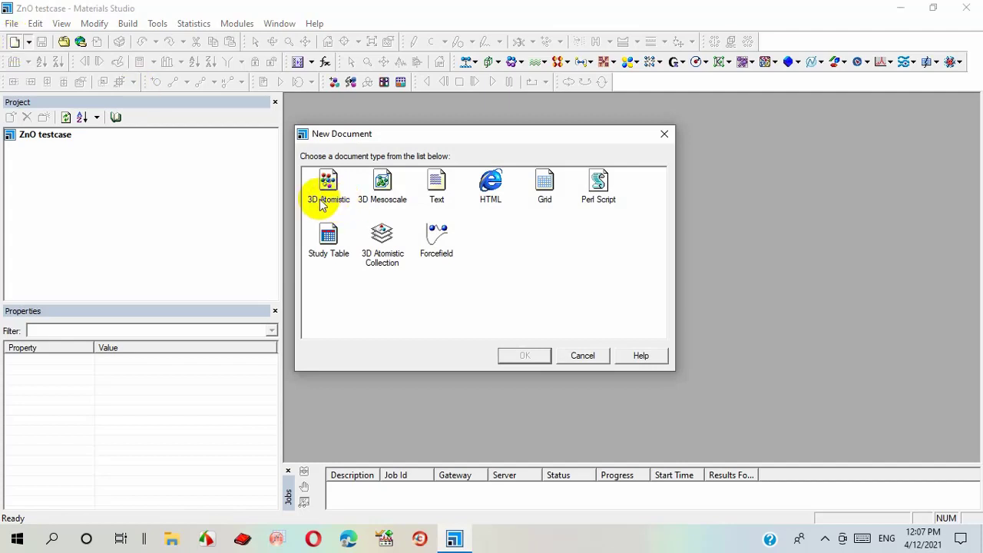
{"action": "left_click", "coordinate": [328, 183]}
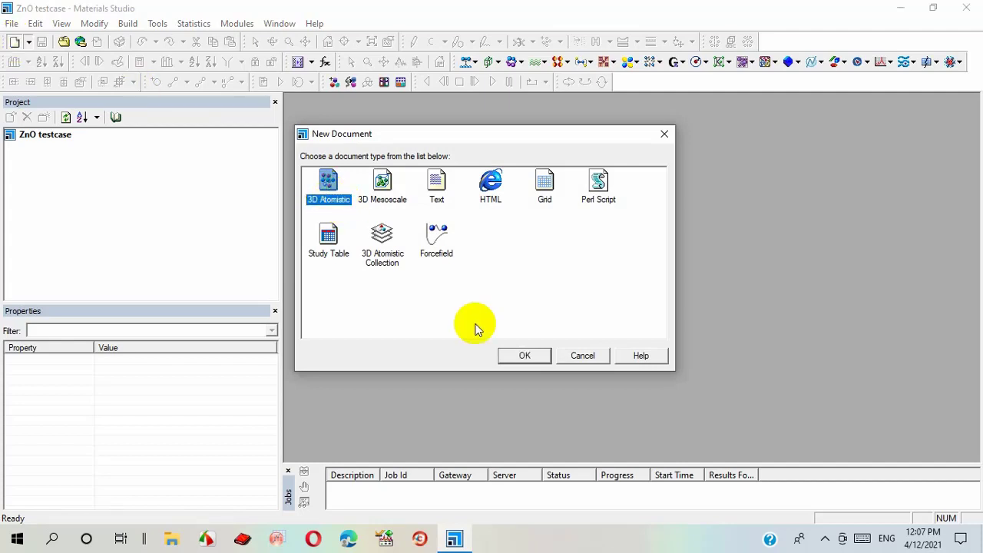
{"action": "left_click", "coordinate": [524, 356]}
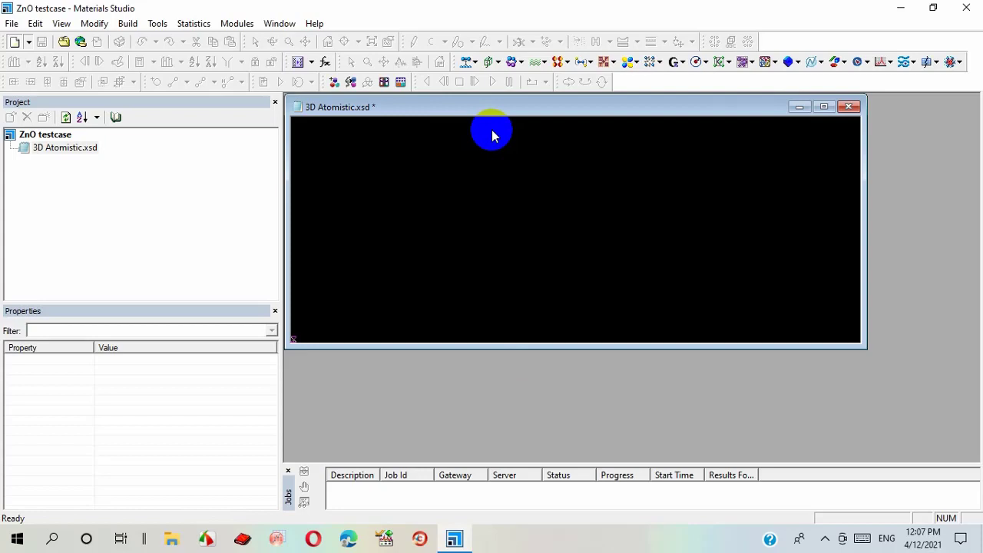
Maximize 3D Atomistic.xsd, abandoning a rename so it keeps its original name
{"action": "left_click", "coordinate": [824, 107]}
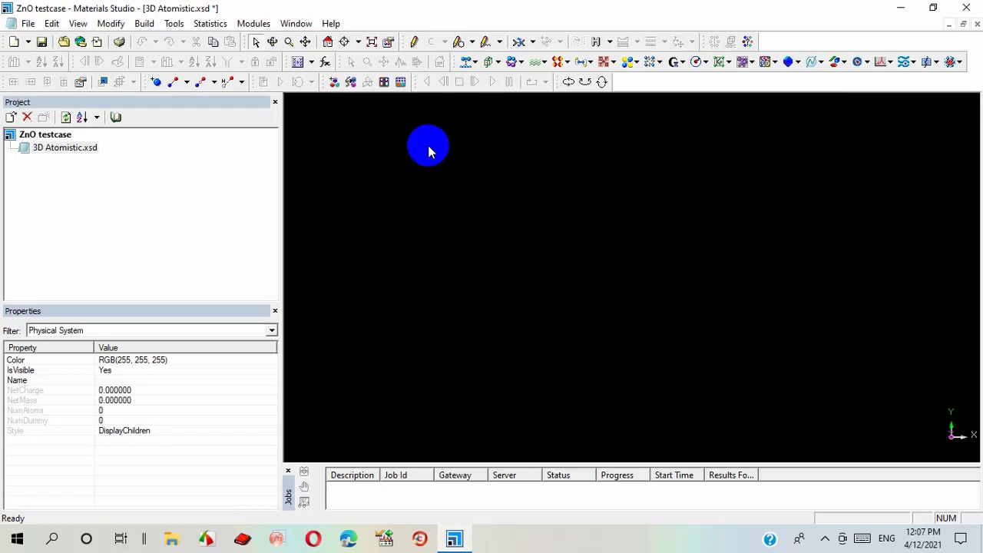
{"action": "left_click", "coordinate": [39, 176]}
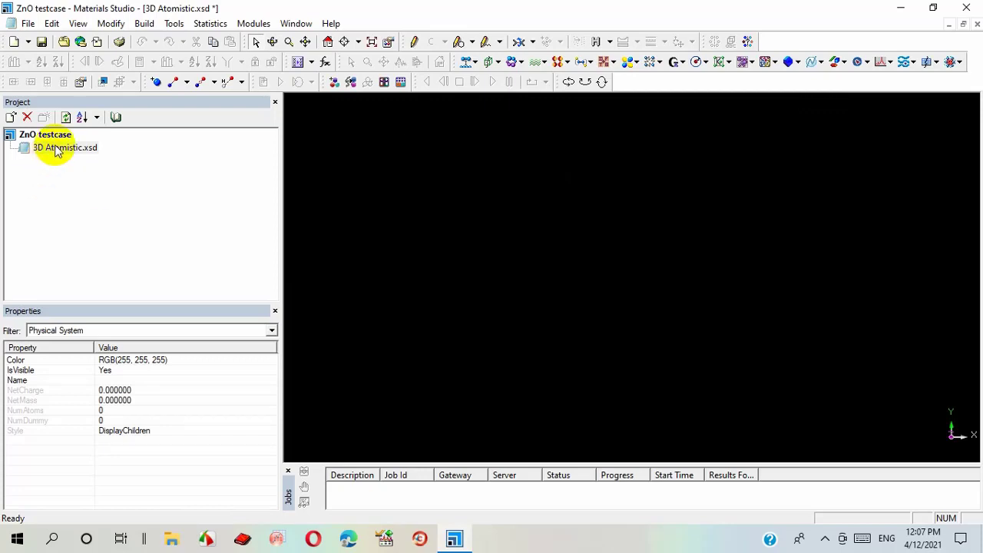
{"action": "left_click", "coordinate": [58, 150]}
{"action": "left_click", "coordinate": [56, 147]}
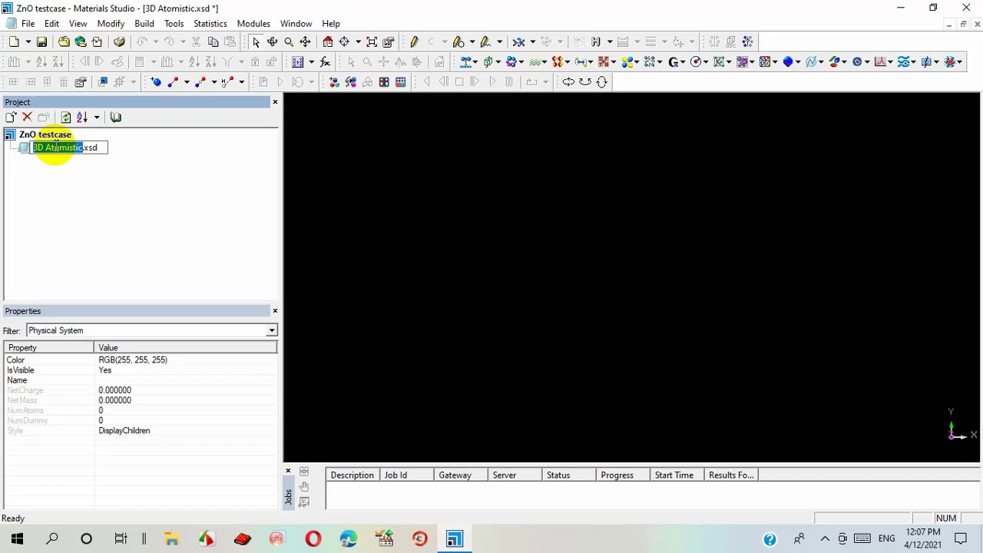
{"action": "left_click", "coordinate": [152, 176]}
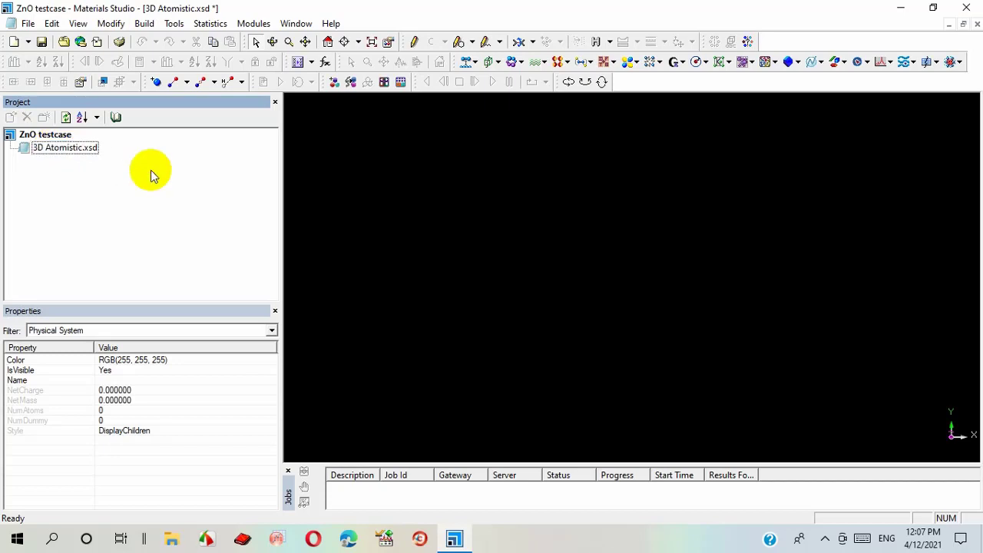
{"action": "left_click", "coordinate": [411, 209]}
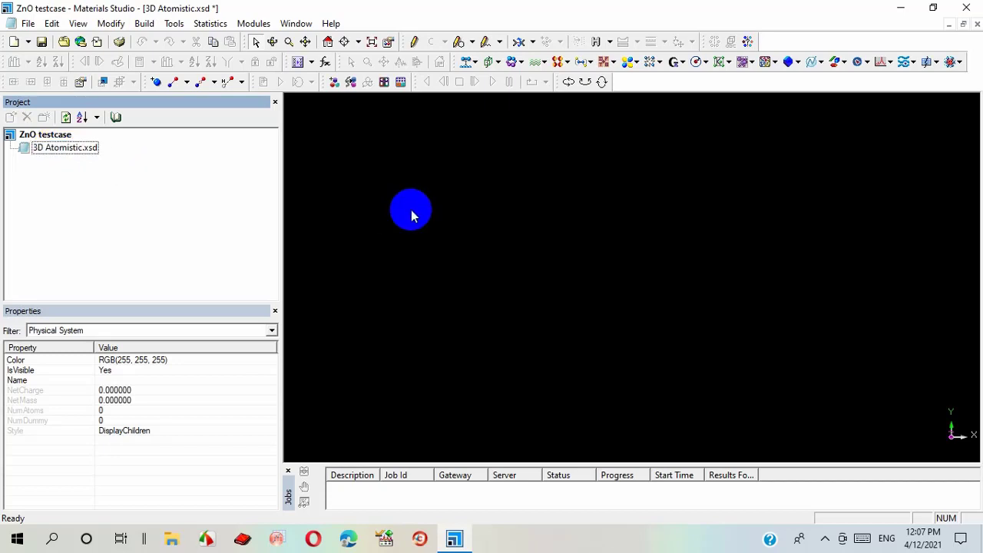
Open the Build Crystal dialog from Build > Crystals and move it aside
{"action": "left_click", "coordinate": [146, 25]}
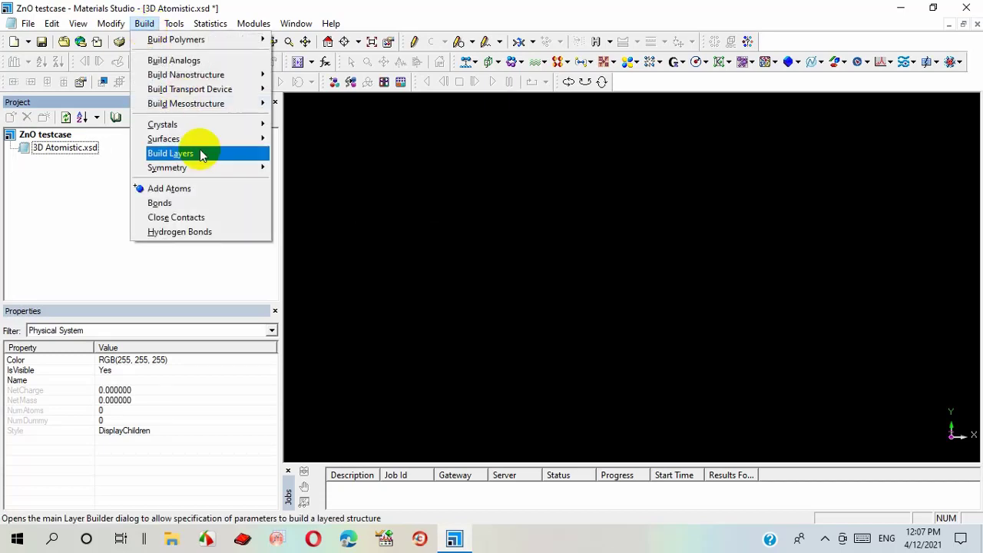
{"action": "mouse_move", "coordinate": [192, 128]}
{"action": "left_click", "coordinate": [309, 124]}
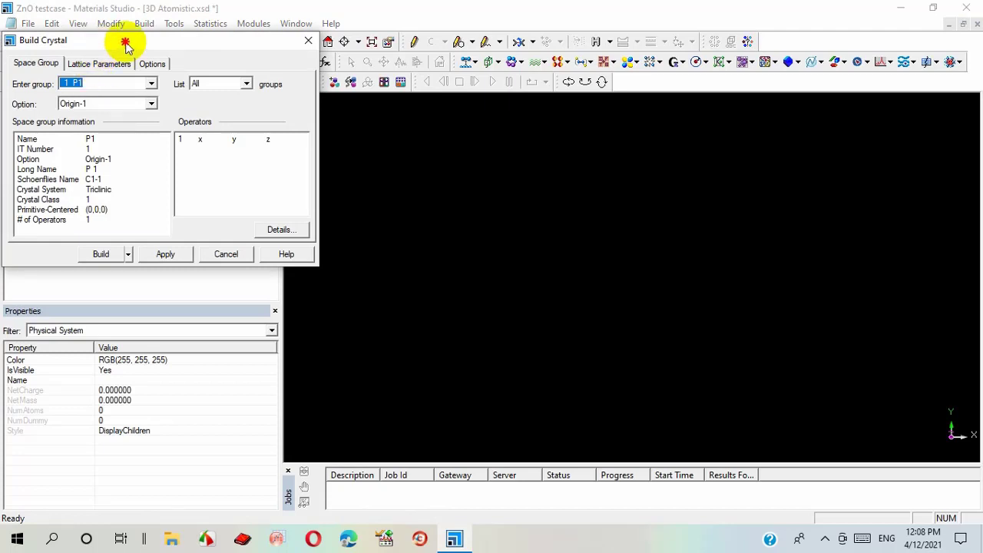
{"action": "left_click_drag", "start_coordinate": [125, 44], "coordinate": [284, 52]}
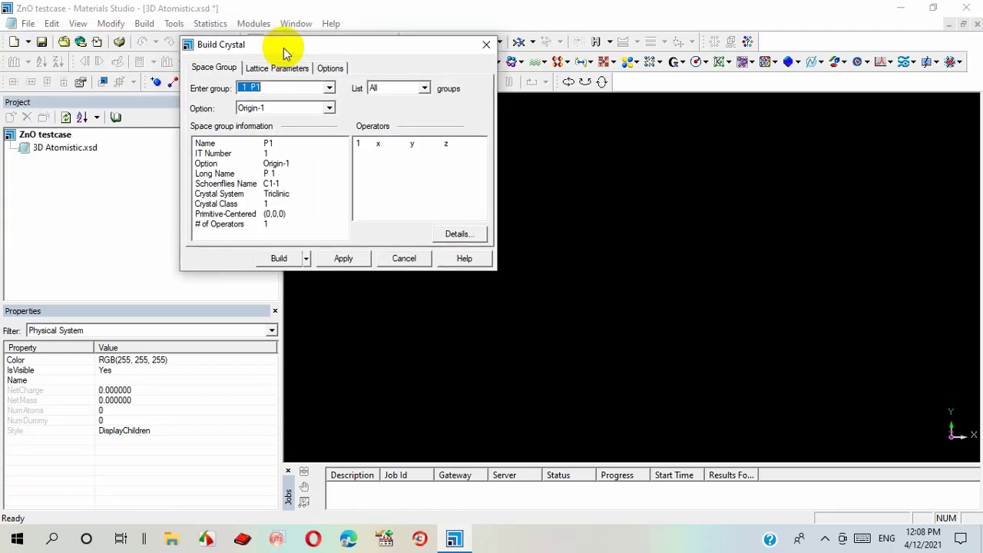
Choose space group 186 P63MC with the Hexagonal filter and apply it to the cell
{"action": "left_click", "coordinate": [330, 87]}
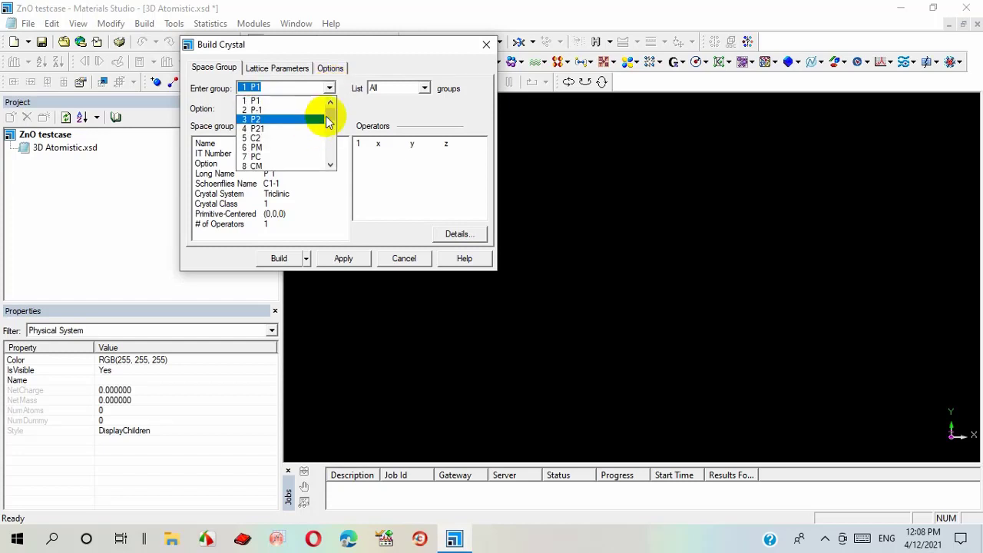
{"action": "left_click_drag", "start_coordinate": [332, 119], "coordinate": [330, 147]}
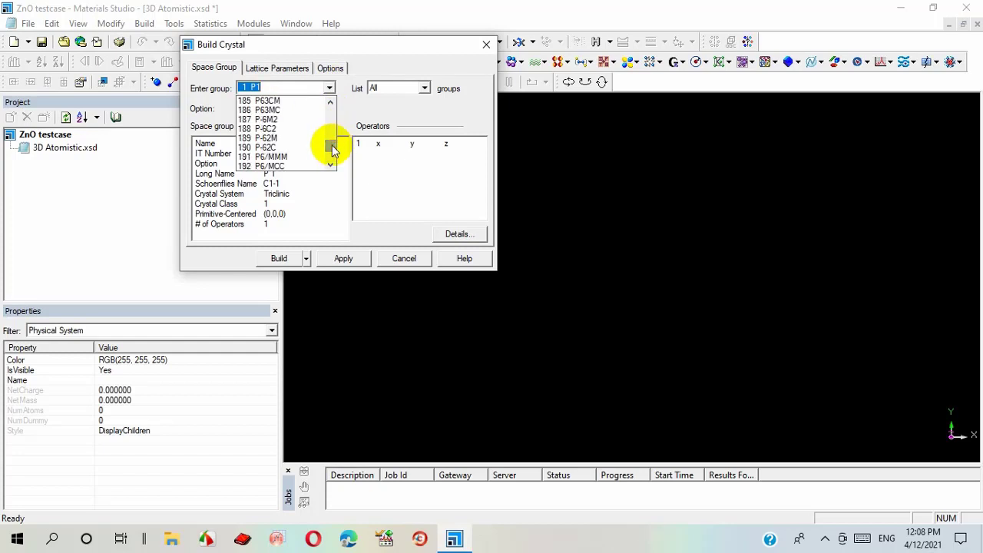
{"action": "left_click", "coordinate": [273, 113]}
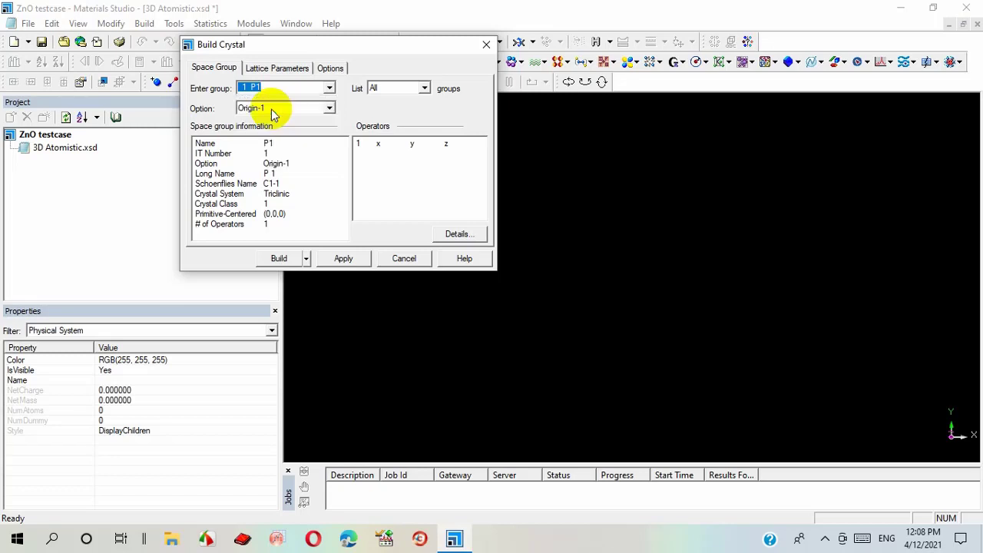
{"action": "left_click", "coordinate": [424, 88]}
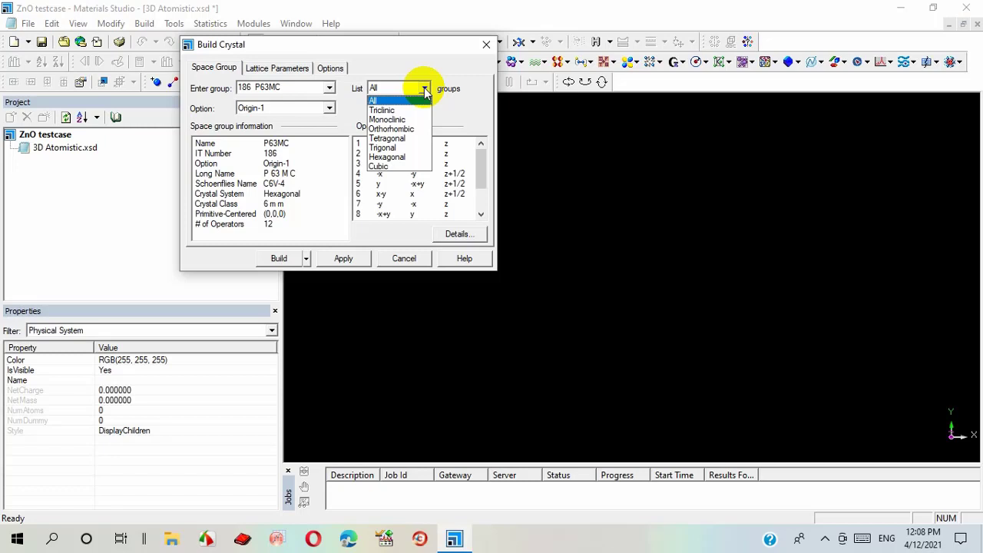
{"action": "left_click", "coordinate": [417, 158]}
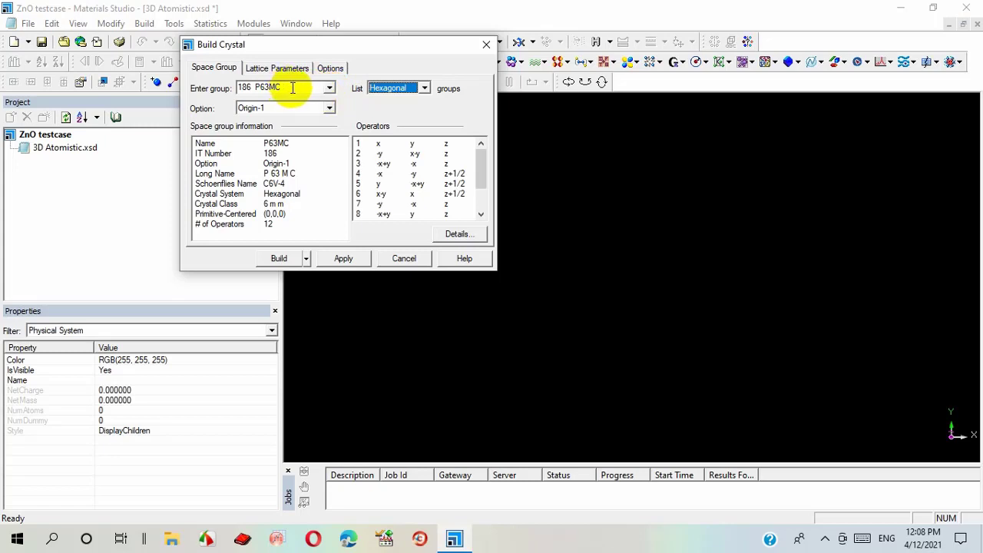
{"action": "left_click", "coordinate": [424, 89]}
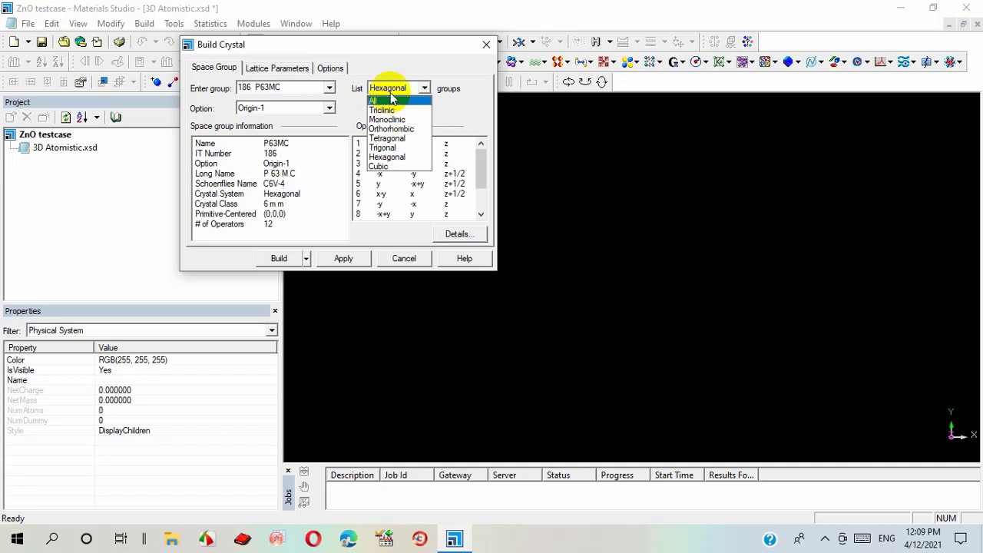
{"action": "left_click", "coordinate": [405, 46]}
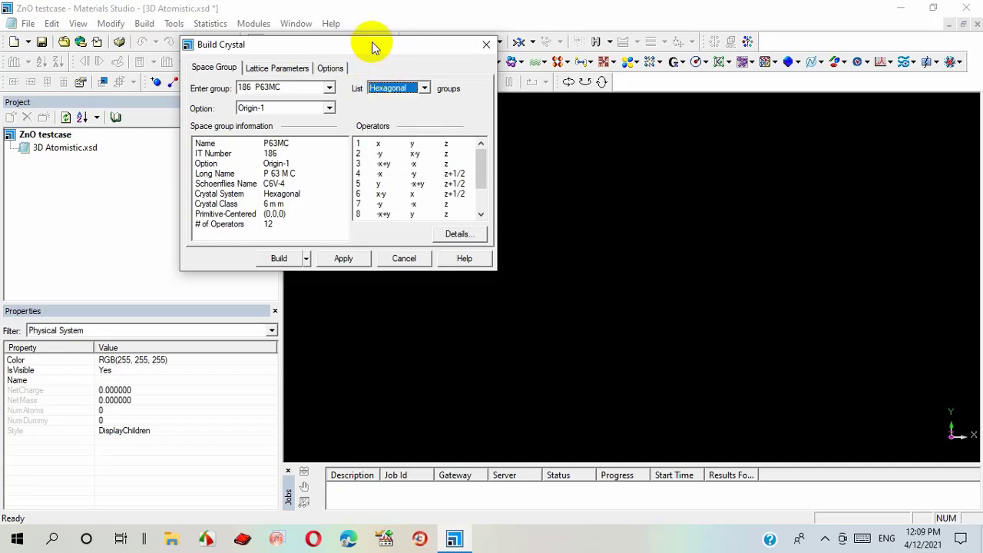
{"action": "left_click", "coordinate": [346, 261]}
{"action": "left_click", "coordinate": [346, 261]}
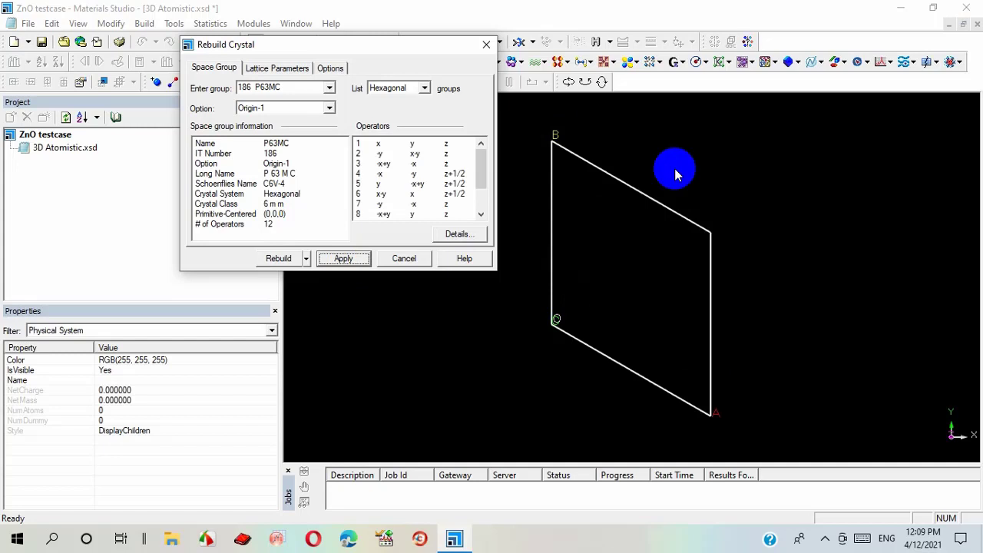
Keep Origin-1 and apply lattice lengths a = 3.25 Å and c = 5.21 Å
{"action": "left_click", "coordinate": [331, 108]}
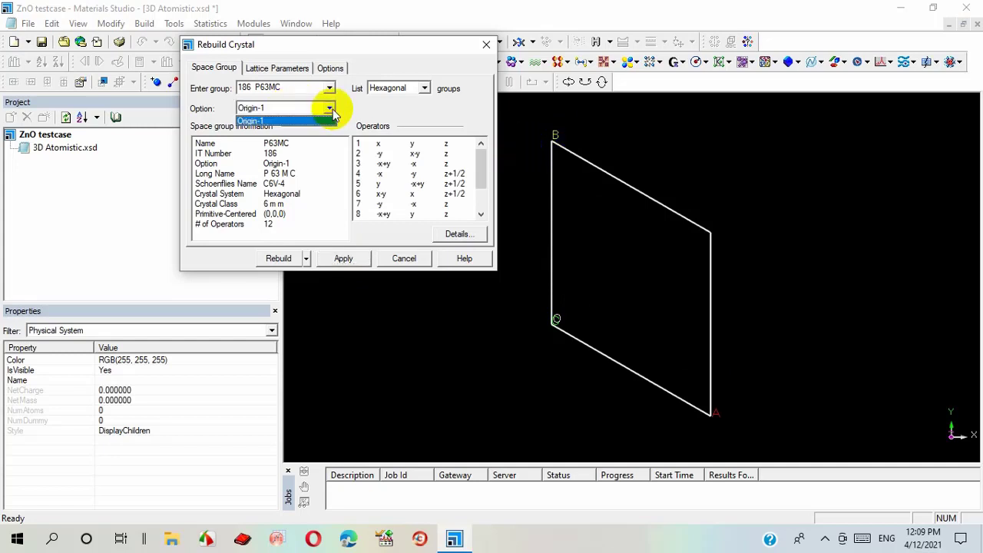
{"action": "left_click", "coordinate": [335, 118]}
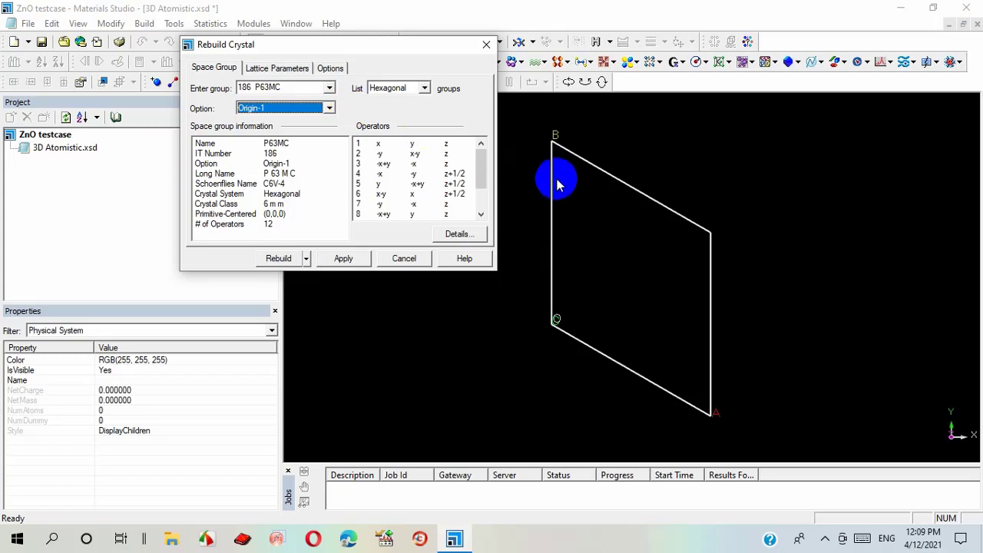
{"action": "left_click", "coordinate": [278, 71]}
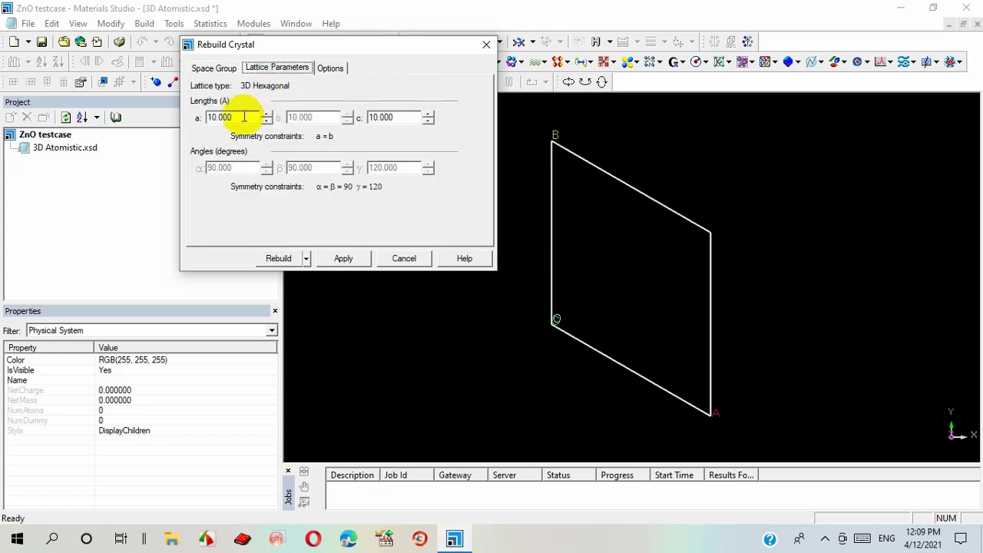
{"action": "left_click_drag", "start_coordinate": [244, 117], "coordinate": [160, 123]}
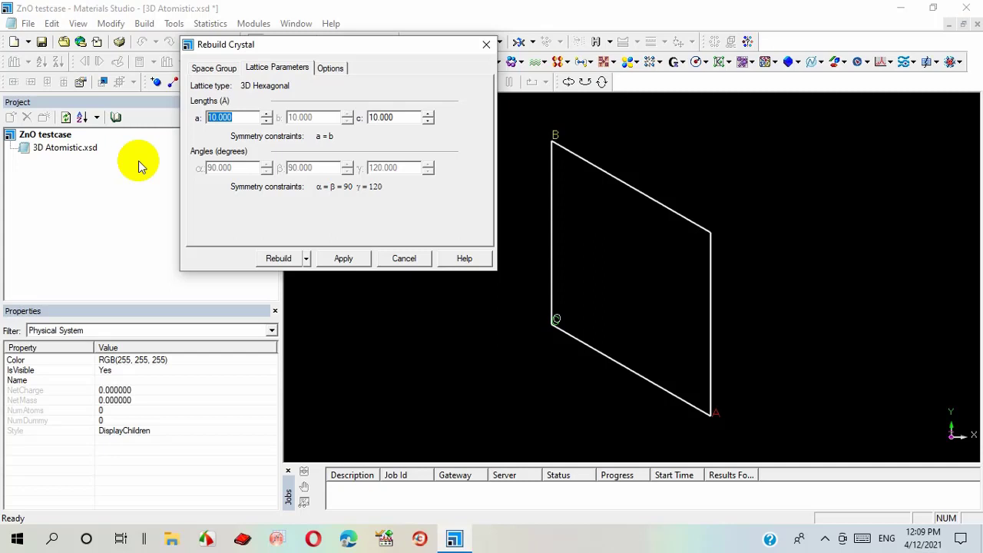
{"action": "type", "text": "3.25"}
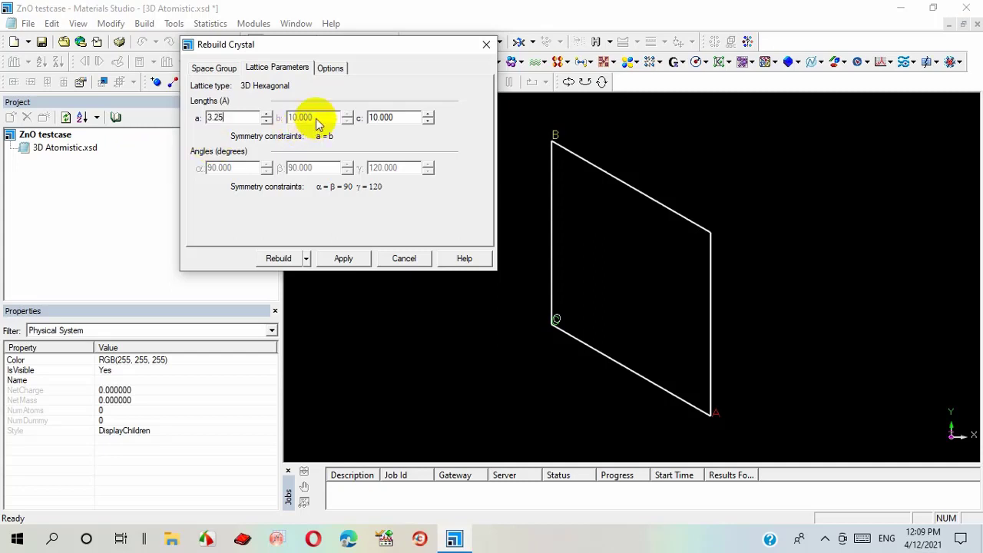
{"action": "left_click_drag", "start_coordinate": [410, 116], "coordinate": [373, 115]}
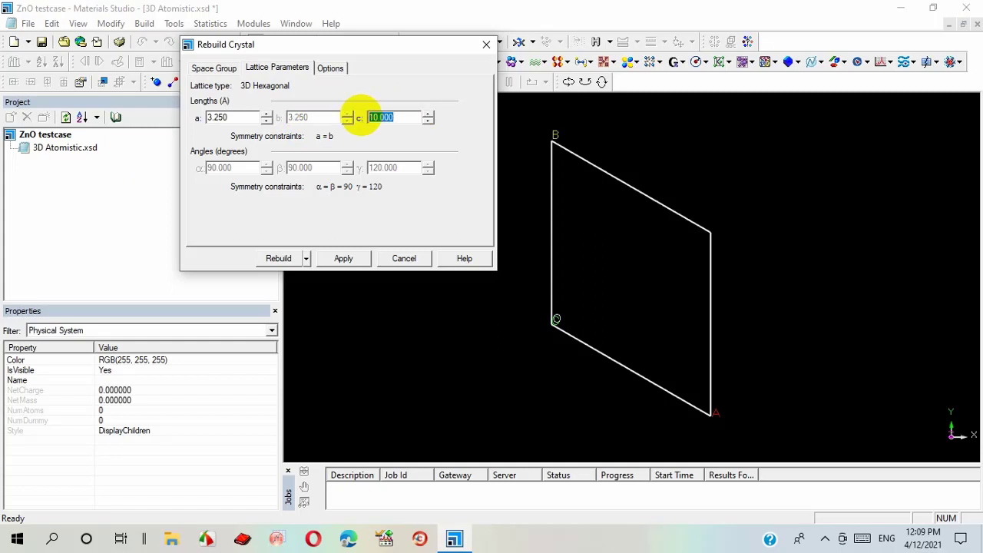
{"action": "type", "text": "5.21"}
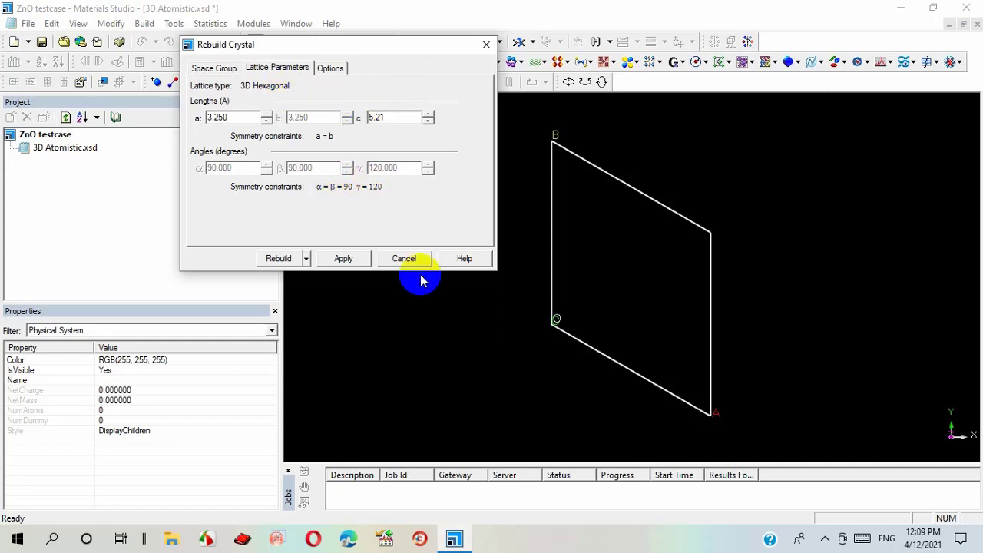
{"action": "left_click", "coordinate": [328, 260]}
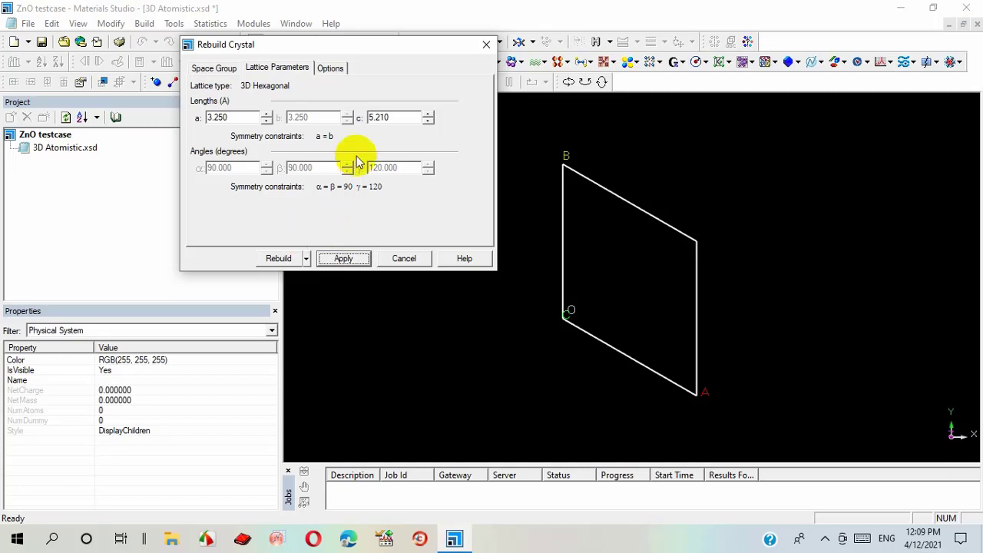
{"action": "left_click_drag", "start_coordinate": [484, 43], "coordinate": [486, 48]}
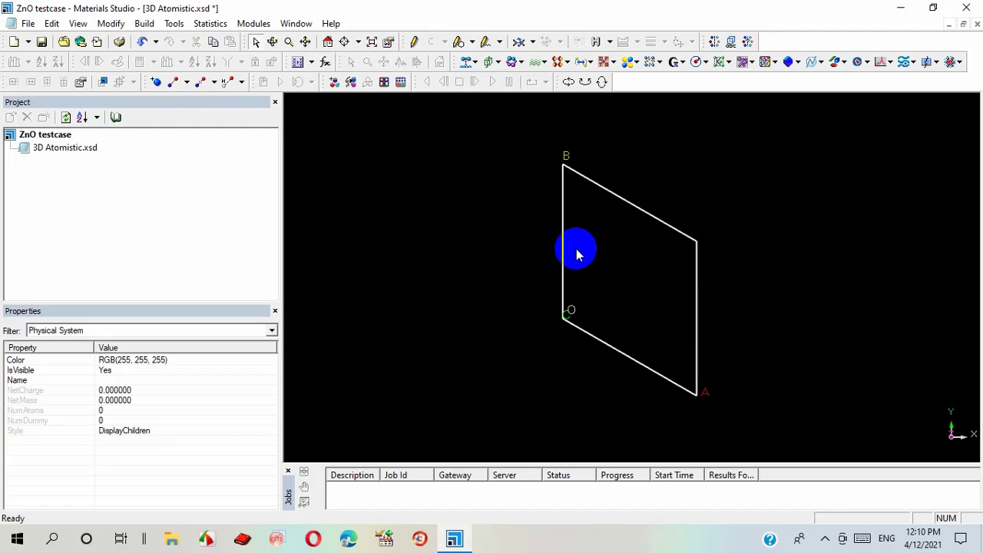
Add a Zn atom at fractional coordinates 0.333, 0.666, 0 using Add Atoms
{"action": "left_click", "coordinate": [156, 81]}
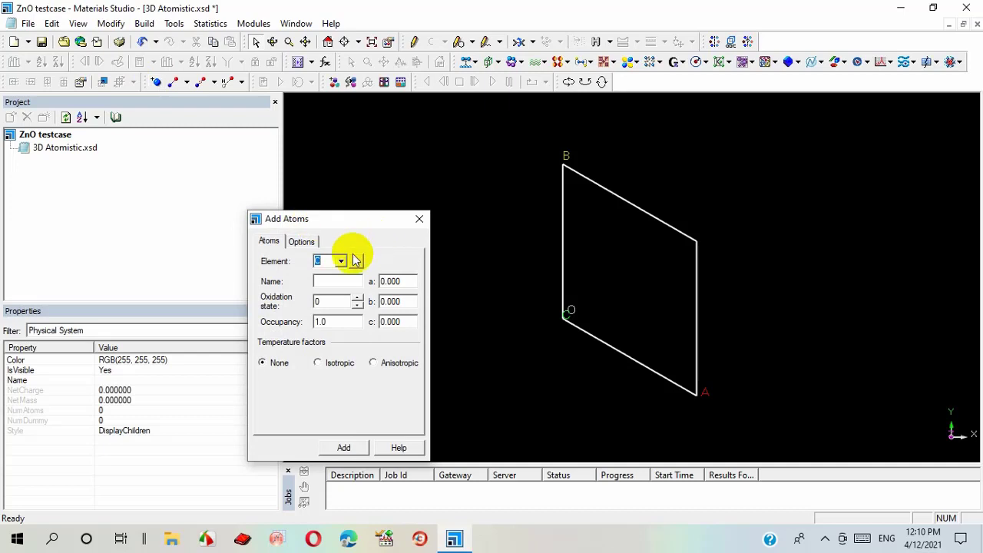
{"action": "left_click", "coordinate": [355, 262]}
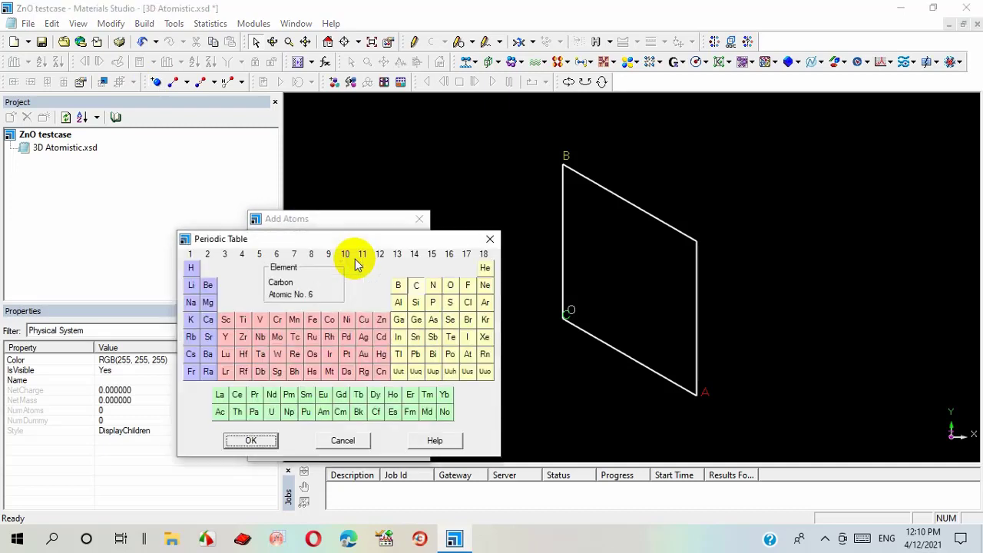
{"action": "left_click", "coordinate": [383, 321]}
{"action": "left_click", "coordinate": [246, 443]}
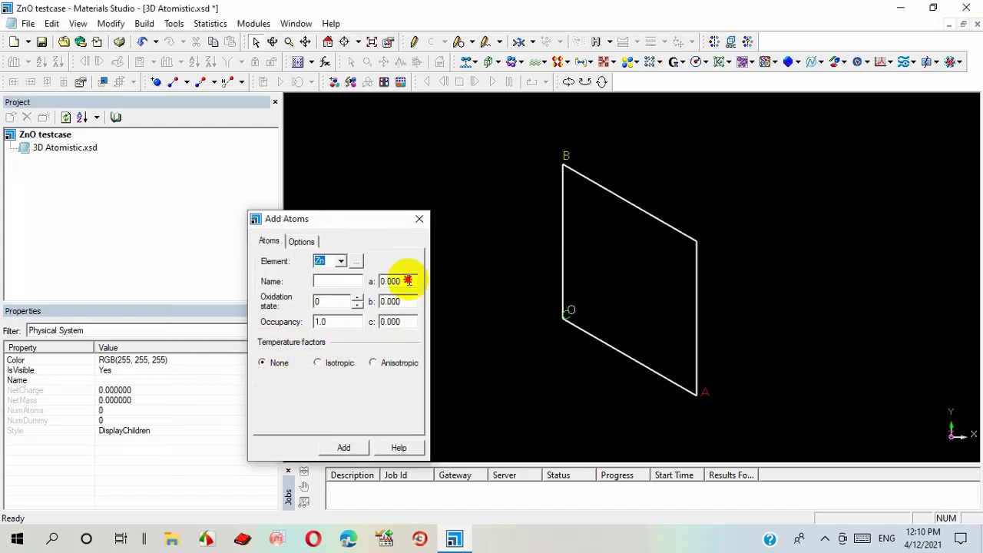
{"action": "left_click_drag", "start_coordinate": [410, 281], "coordinate": [360, 281]}
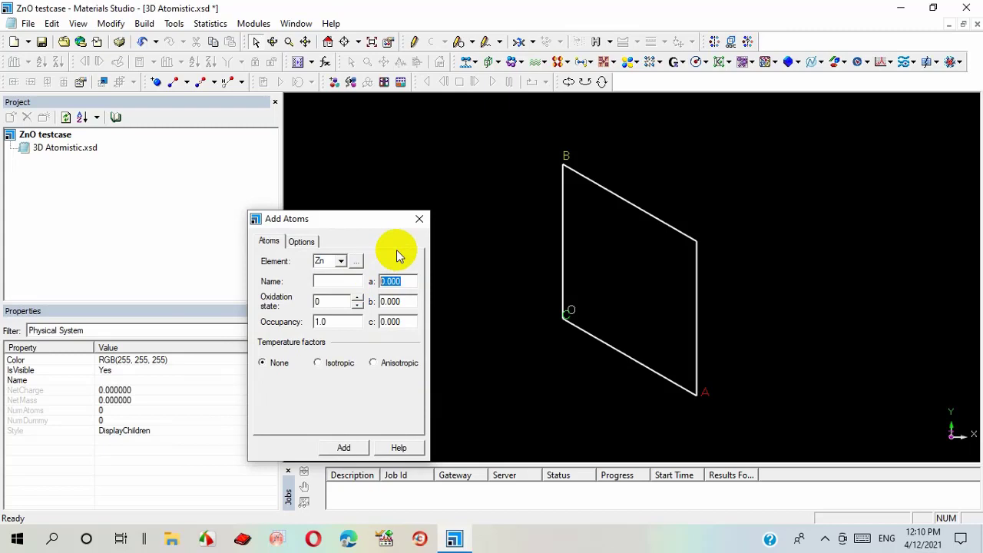
{"action": "type", "text": "0.333"}
{"action": "left_click_drag", "start_coordinate": [401, 301], "coordinate": [355, 304]}
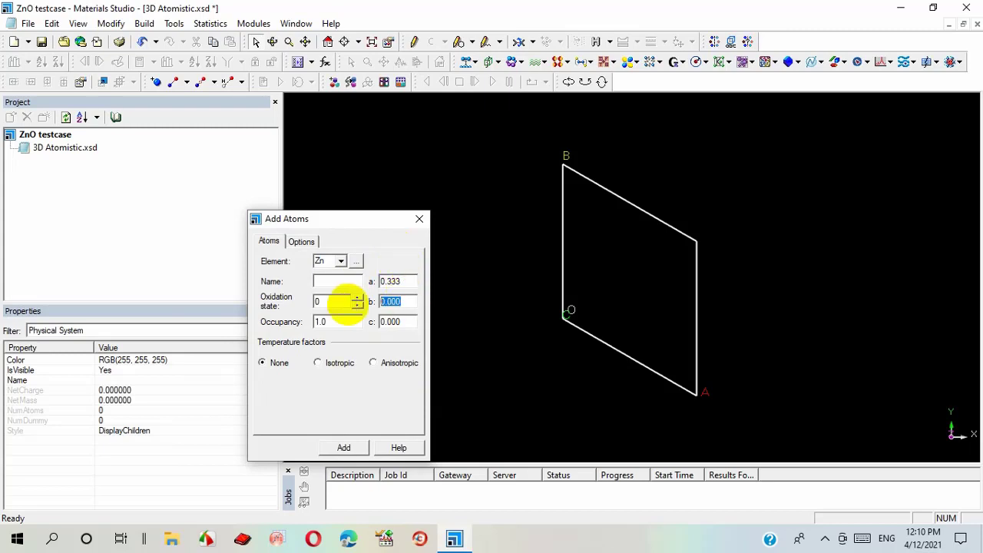
{"action": "type", "text": "0.666"}
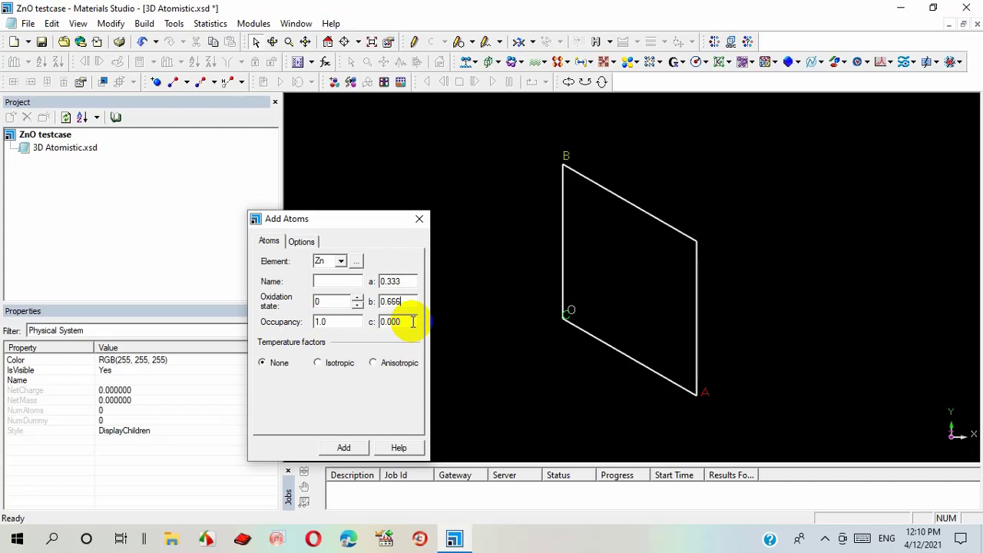
{"action": "left_click", "coordinate": [343, 448]}
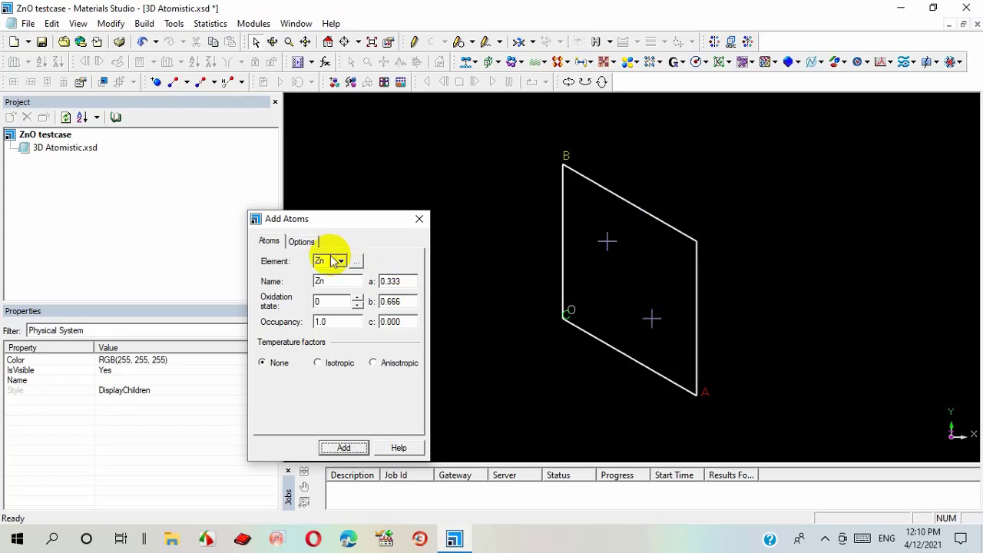
Add an O atom at 0.333, 0.666, 0.375, then close the Add Atoms window
{"action": "left_click", "coordinate": [358, 263]}
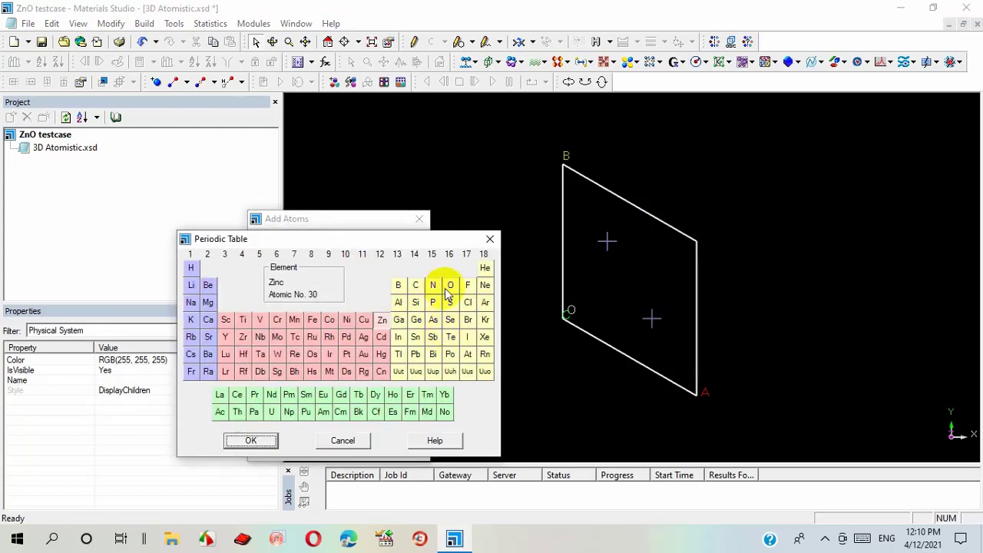
{"action": "left_click", "coordinate": [450, 286]}
{"action": "left_click", "coordinate": [249, 443]}
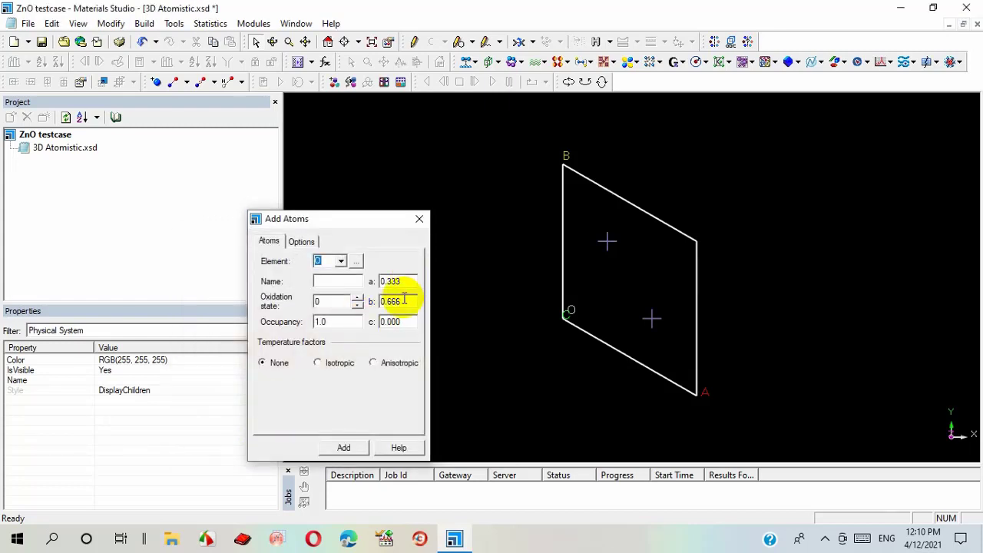
{"action": "left_click_drag", "start_coordinate": [402, 323], "coordinate": [374, 321]}
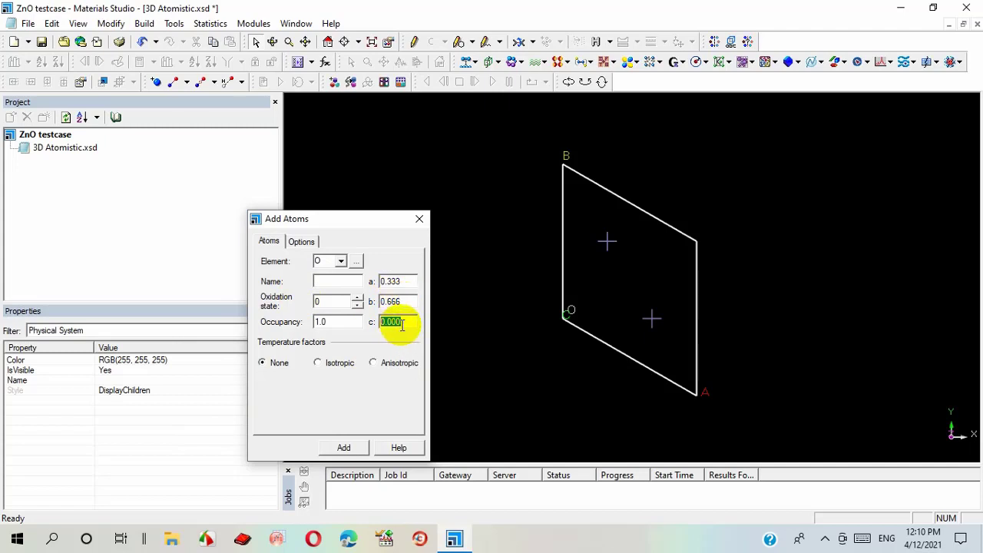
{"action": "type", "text": "0.375"}
{"action": "left_click", "coordinate": [343, 447]}
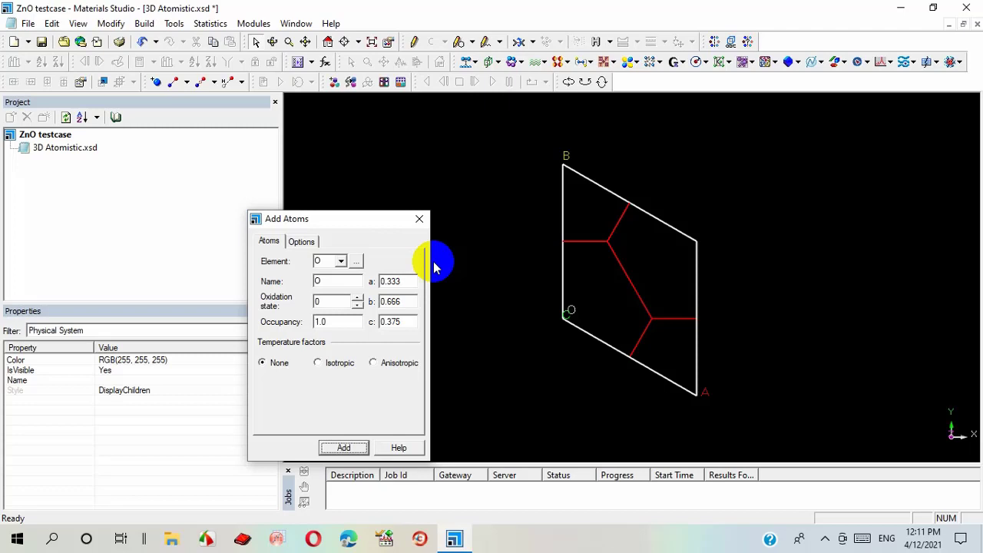
{"action": "left_click", "coordinate": [421, 220]}
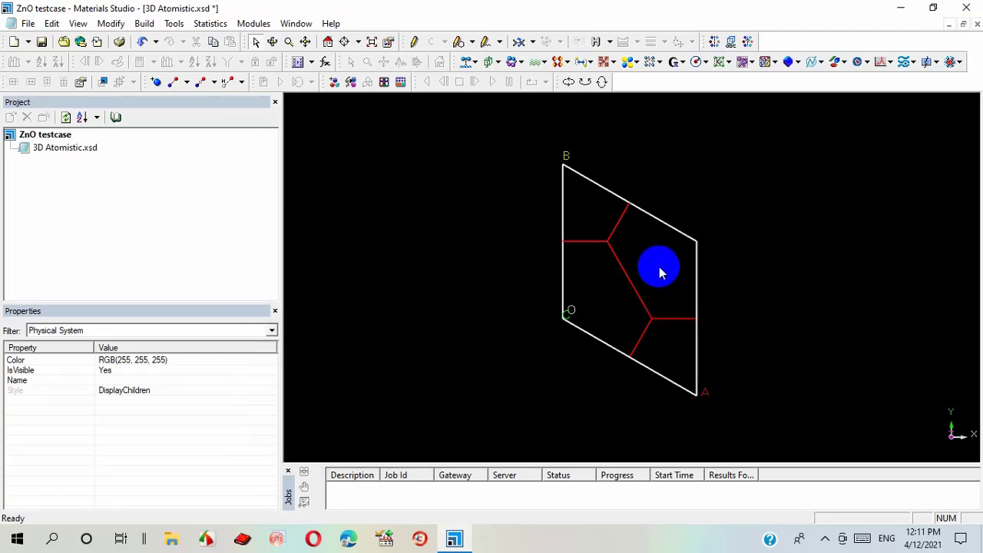
Rotate the ZnO unit cell in the 3D view to check the Zn–O bonds from several angles
{"action": "left_click", "coordinate": [273, 41]}
{"action": "left_click", "coordinate": [604, 269]}
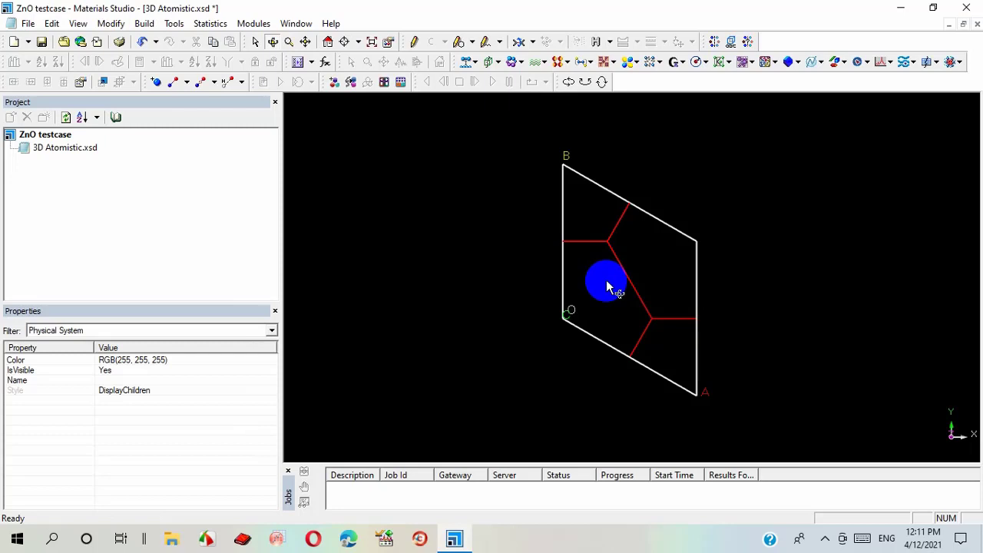
{"action": "left_click_drag", "start_coordinate": [607, 284], "coordinate": [660, 225]}
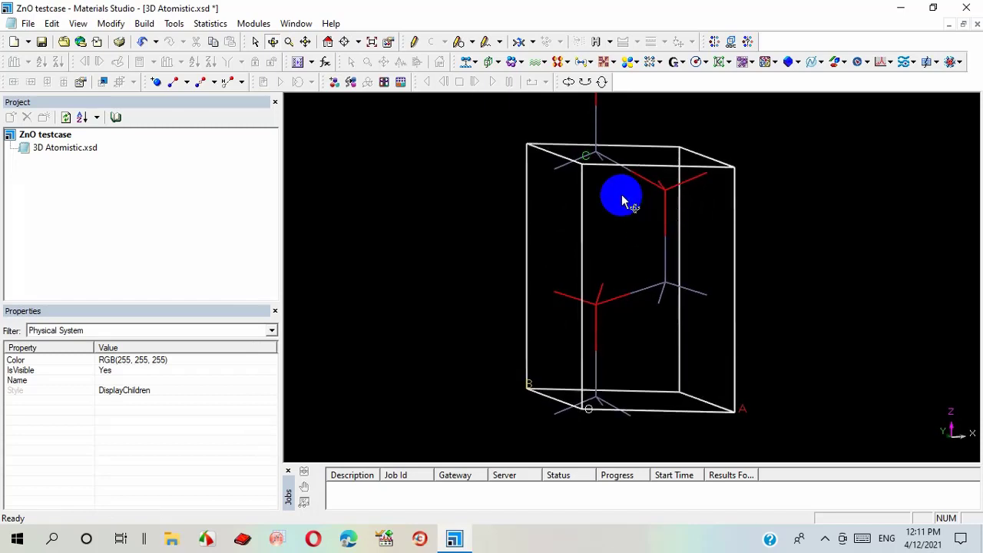
{"action": "left_click_drag", "start_coordinate": [623, 197], "coordinate": [346, 144]}
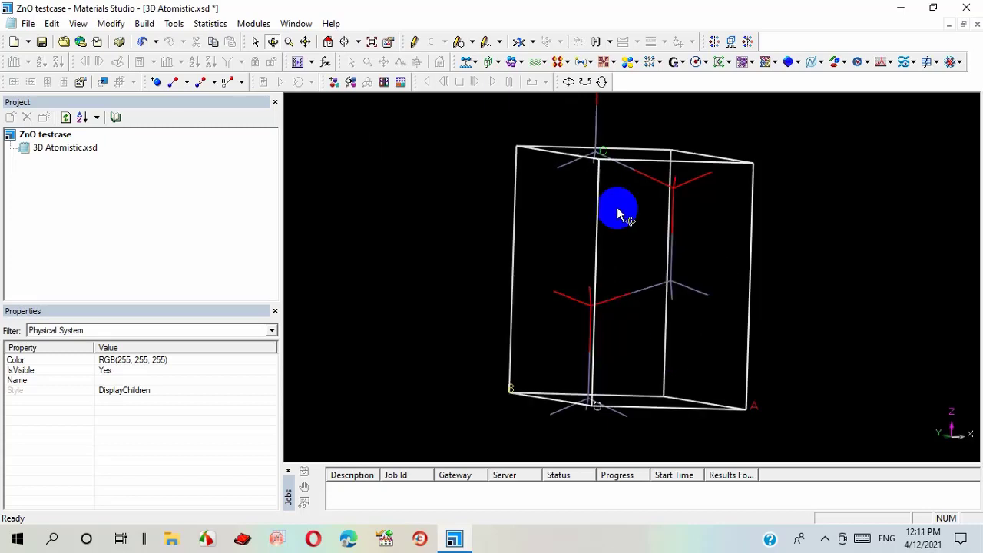
{"action": "left_click_drag", "start_coordinate": [622, 211], "coordinate": [677, 208]}
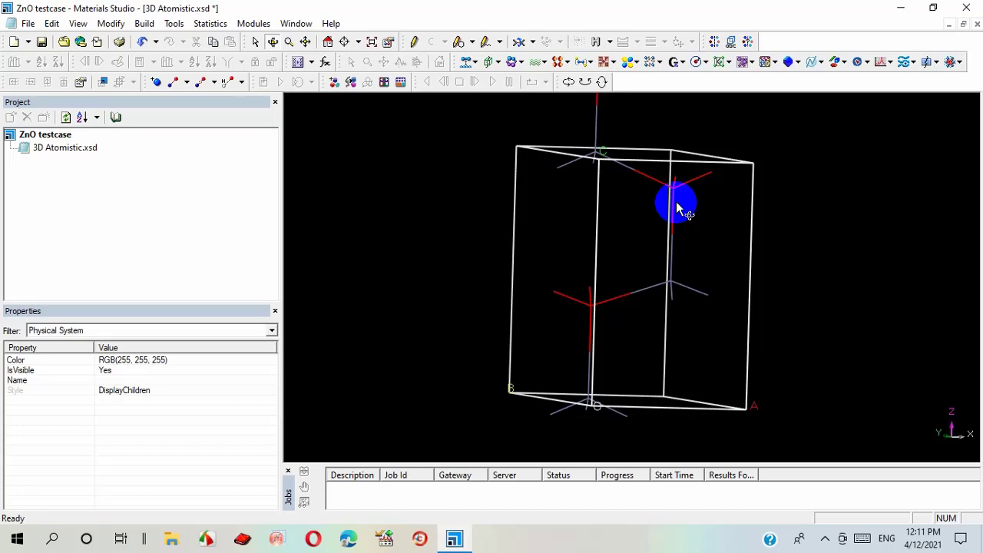
{"action": "left_click_drag", "start_coordinate": [676, 201], "coordinate": [345, 144]}
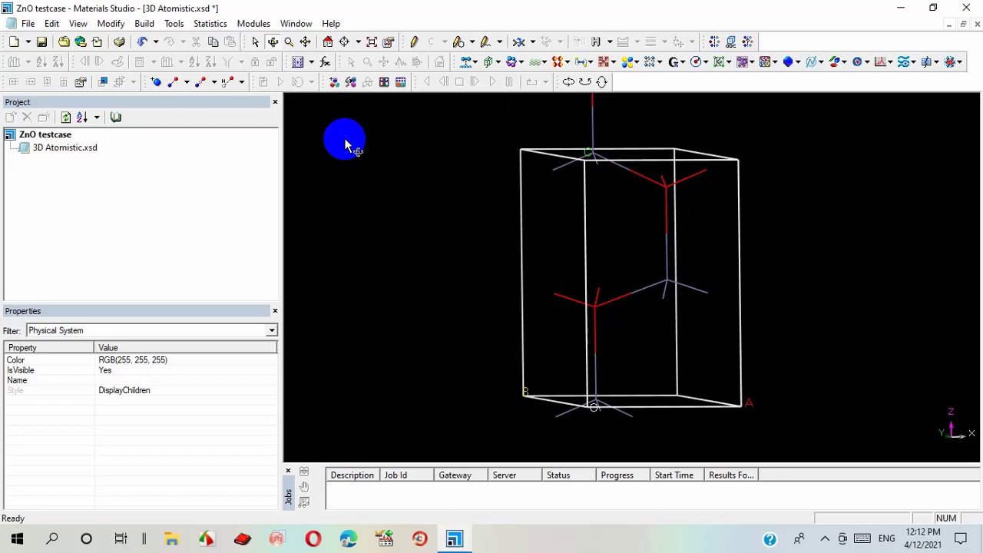
Switch the atom display style to CPK with a CPK scale of 0.3
{"action": "right_click", "coordinate": [345, 143]}
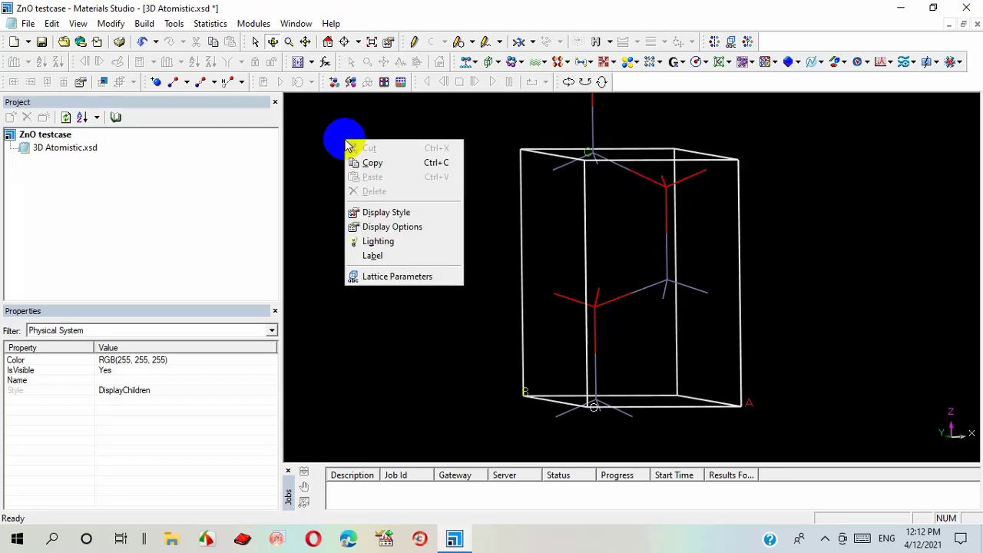
{"action": "left_click", "coordinate": [383, 216]}
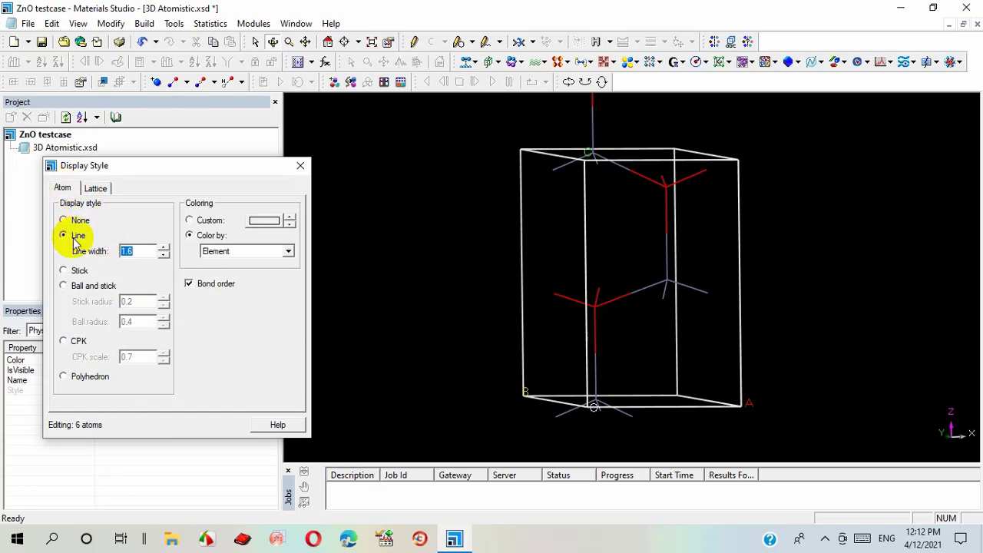
{"action": "left_click", "coordinate": [64, 342]}
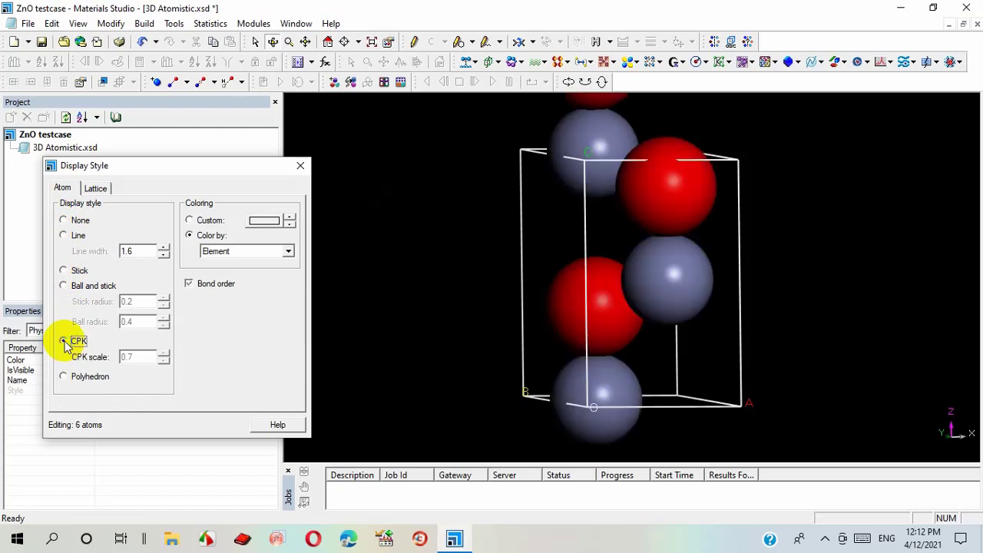
{"action": "left_click", "coordinate": [164, 361]}
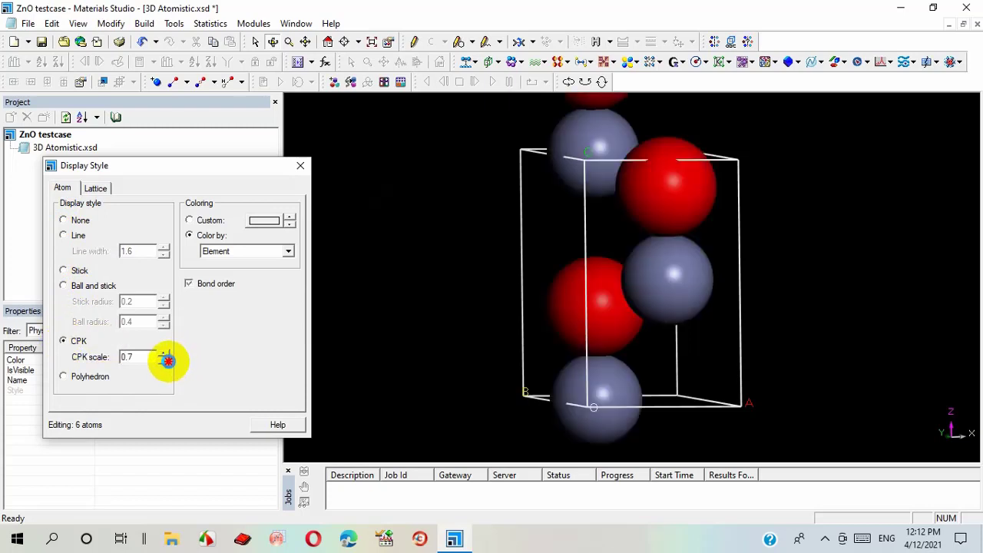
{"action": "left_click", "coordinate": [163, 361]}
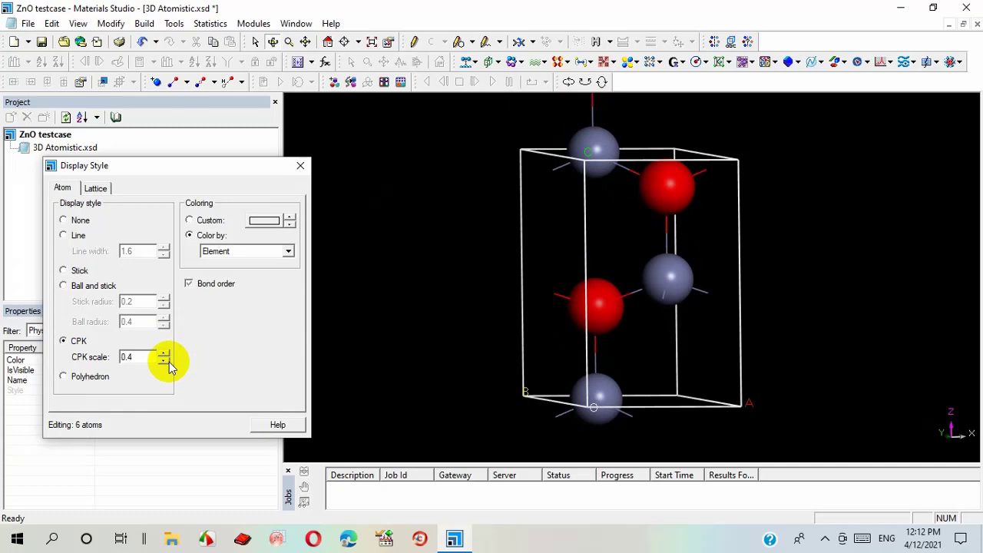
{"action": "left_click", "coordinate": [163, 361]}
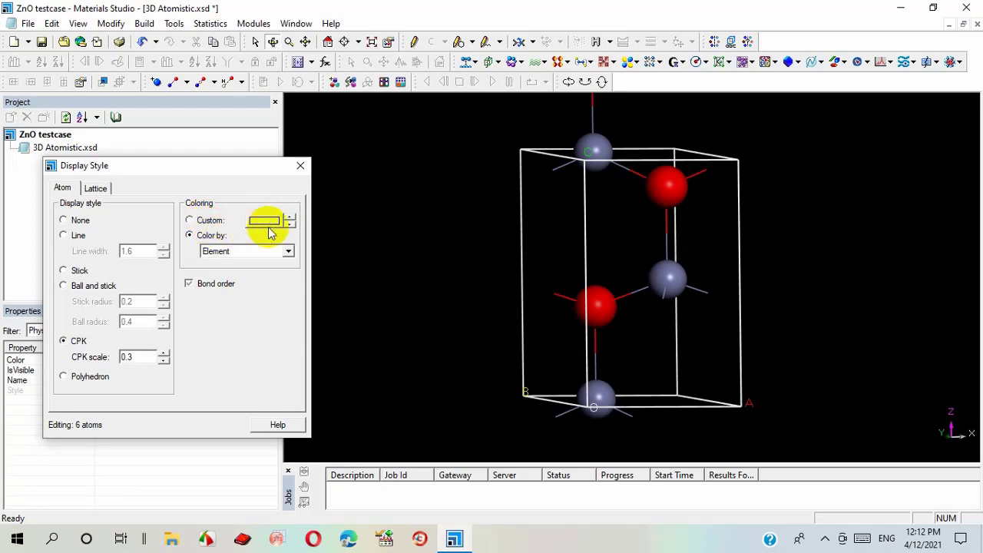
Draw the lattice In-Cell with black cell lines, then close Display Style
{"action": "left_click", "coordinate": [105, 191]}
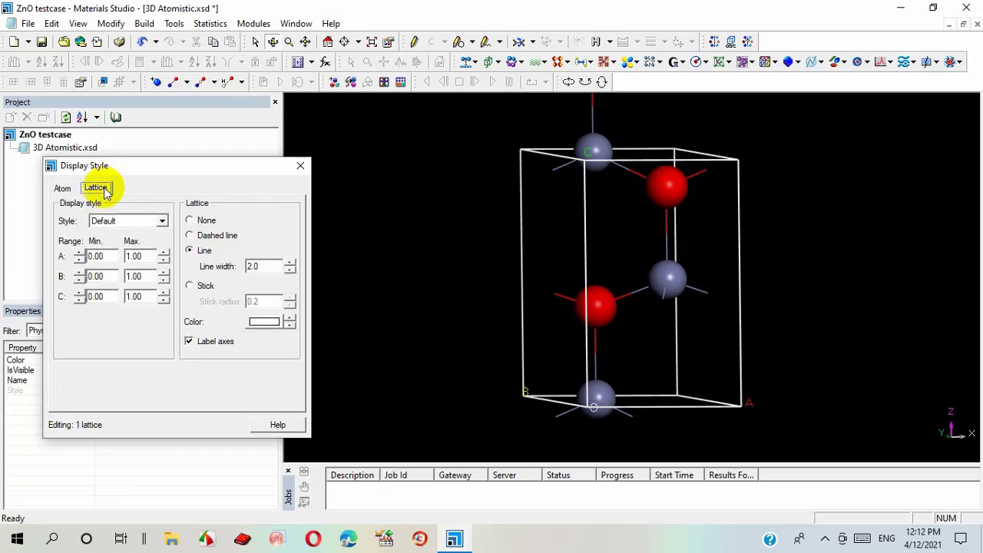
{"action": "left_click", "coordinate": [128, 226]}
{"action": "left_click", "coordinate": [129, 245]}
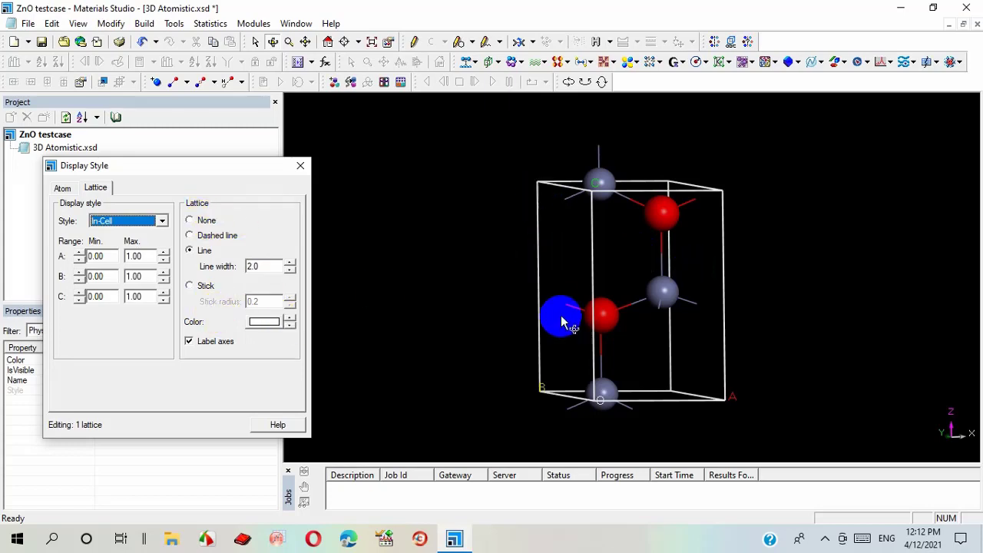
{"action": "left_click", "coordinate": [265, 323]}
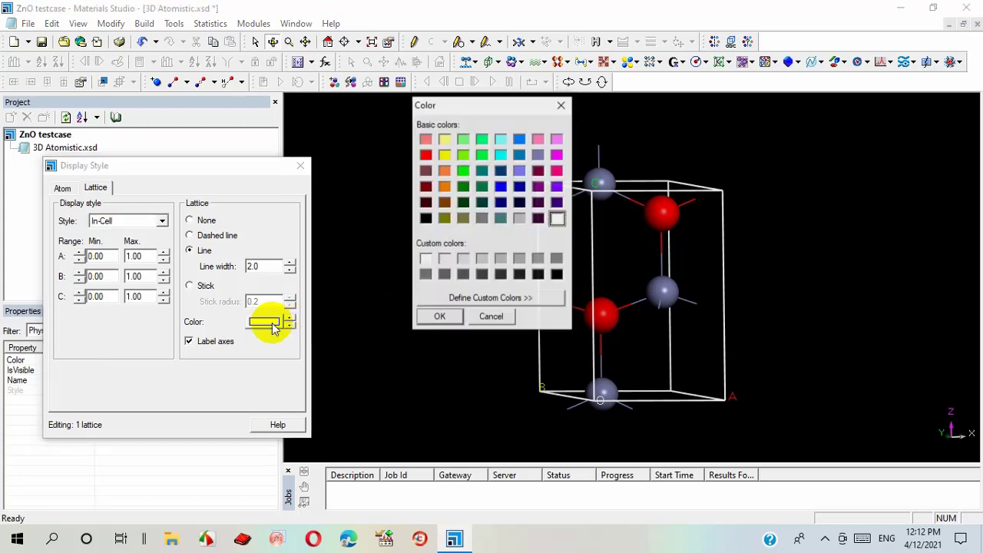
{"action": "left_click", "coordinate": [557, 274]}
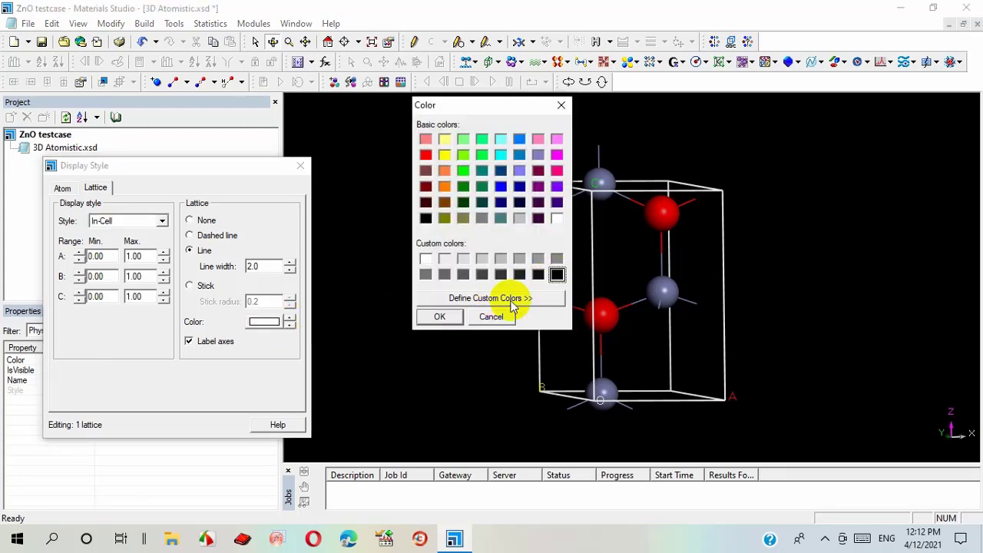
{"action": "left_click", "coordinate": [445, 318]}
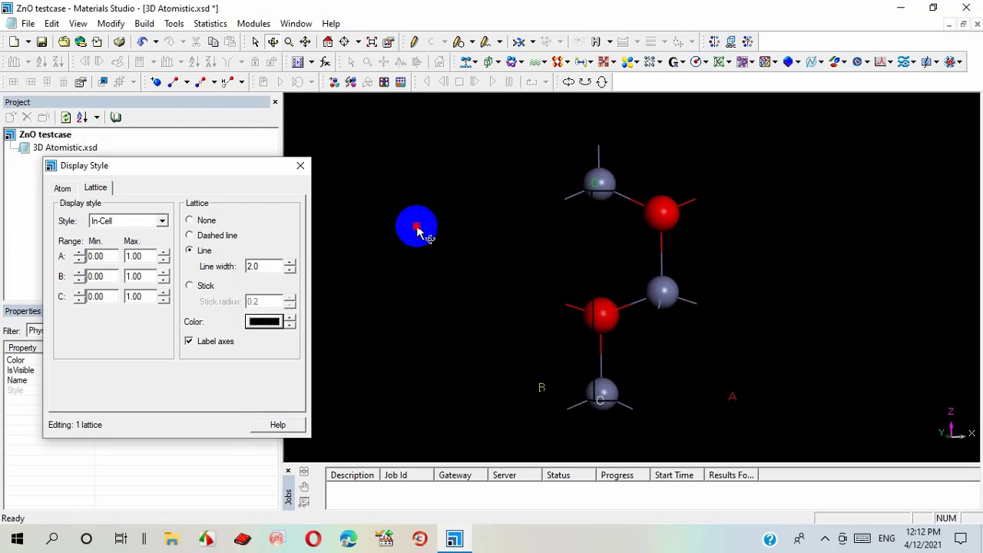
{"action": "left_click", "coordinate": [300, 165]}
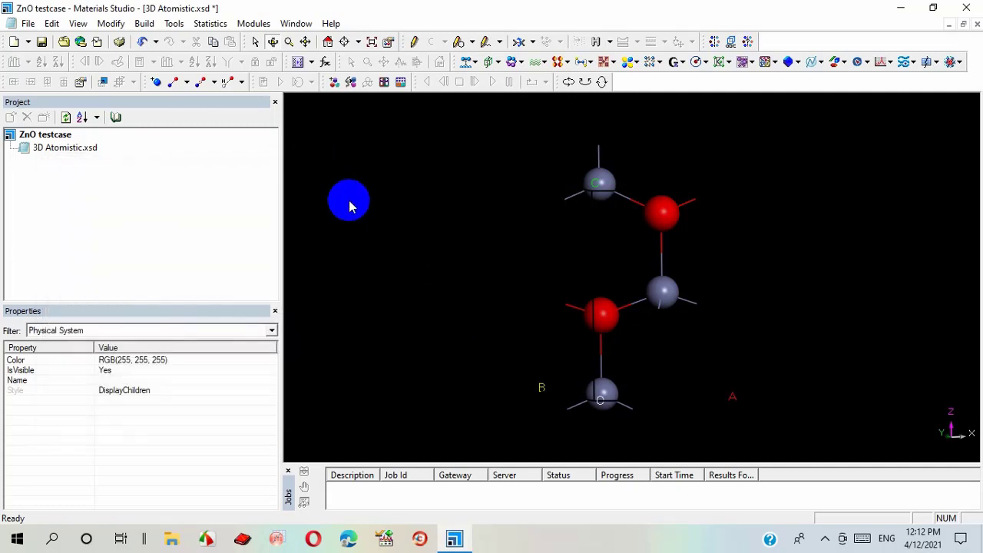
Give the 3D view a solid white background in Display Options > Backgrounds
{"action": "right_click", "coordinate": [350, 204]}
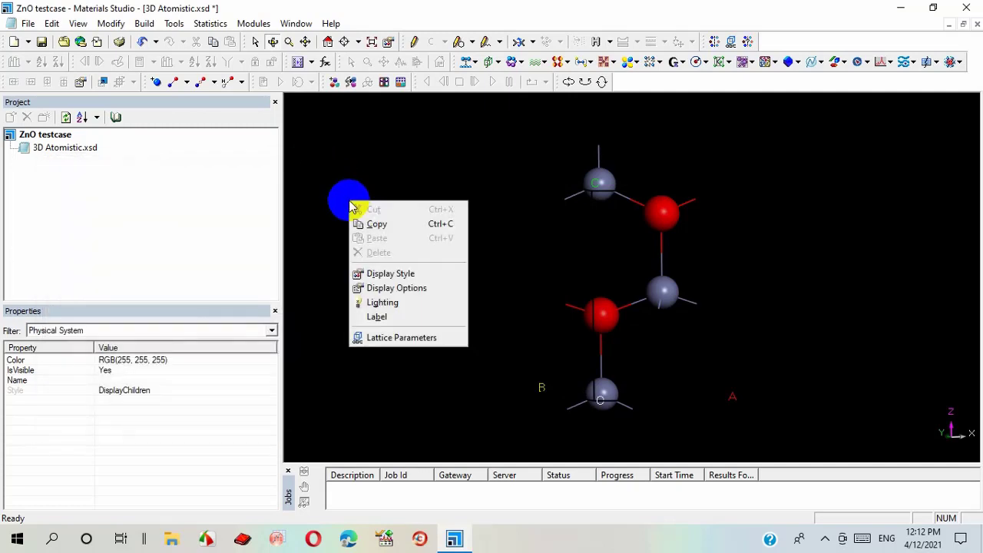
{"action": "left_click", "coordinate": [376, 287]}
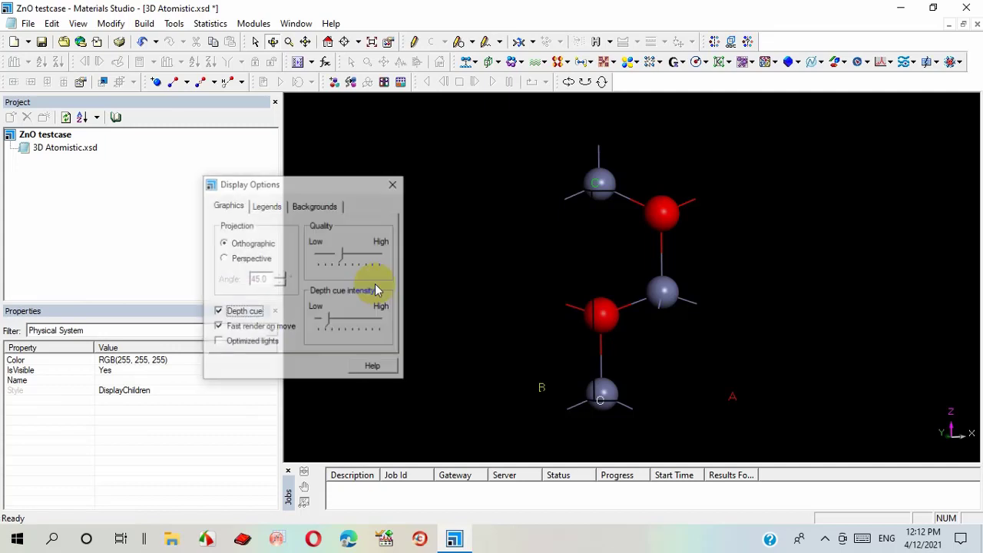
{"action": "left_click", "coordinate": [319, 205]}
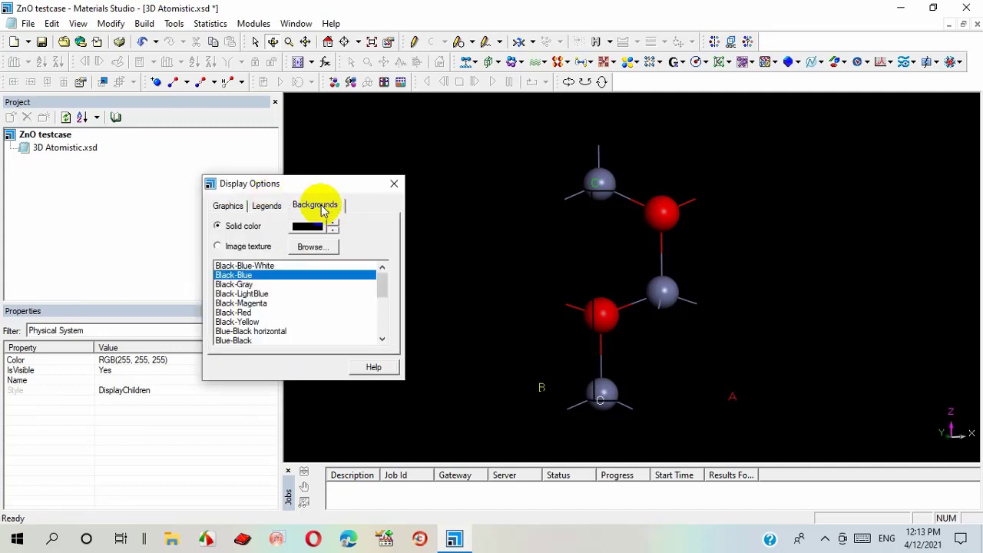
{"action": "left_click", "coordinate": [321, 225]}
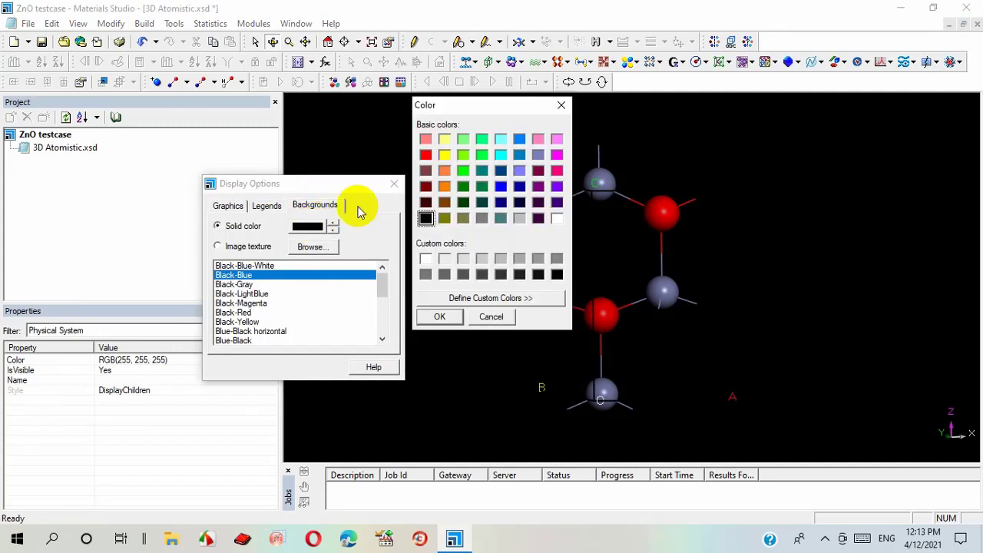
{"action": "left_click", "coordinate": [427, 259]}
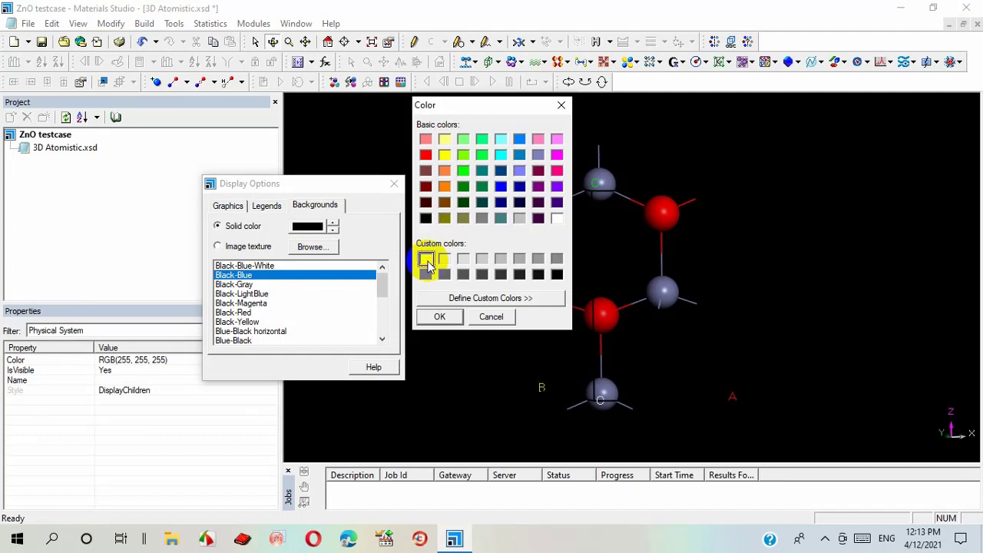
{"action": "left_click", "coordinate": [440, 318]}
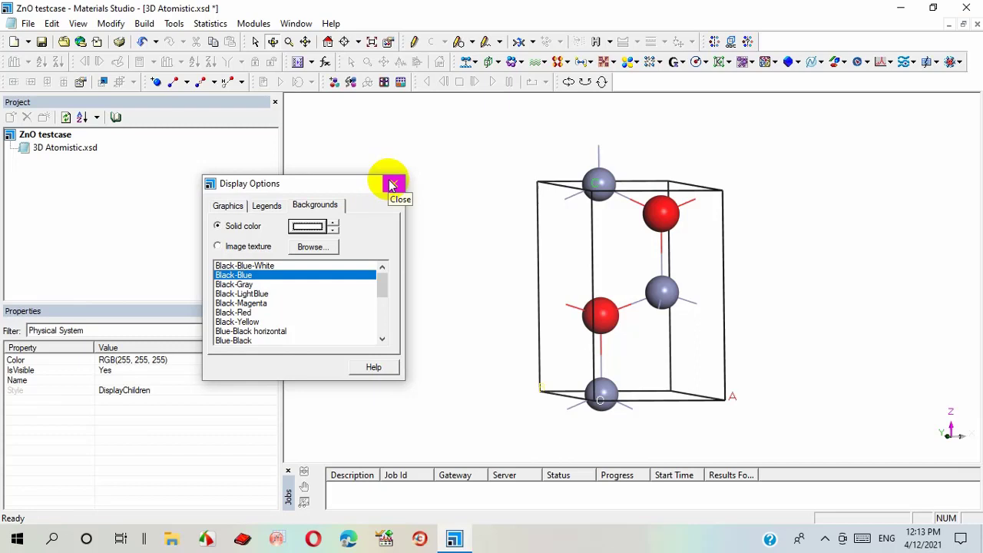
Try the Black-Gray gradient, revert to solid white, and close Display Options
{"action": "left_click", "coordinate": [240, 284]}
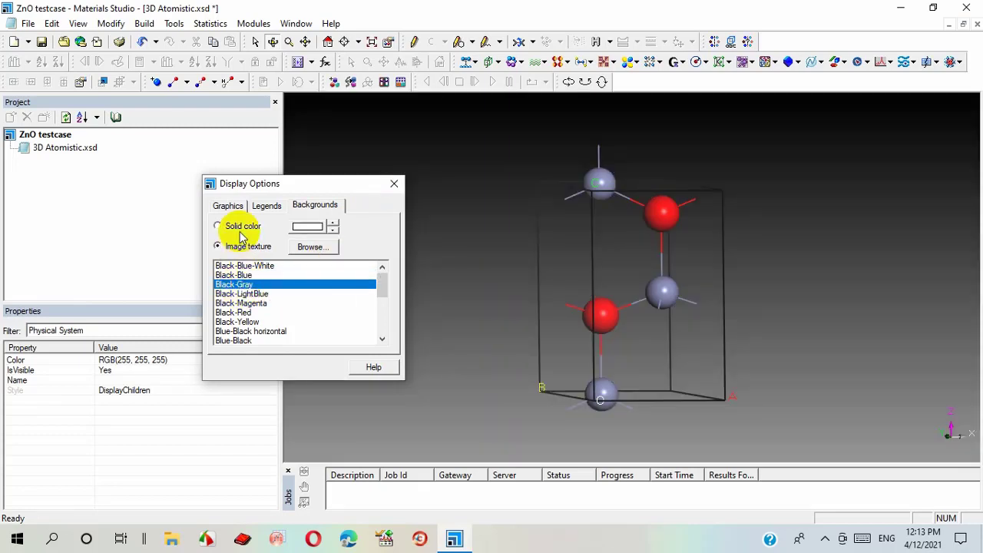
{"action": "left_click", "coordinate": [316, 227]}
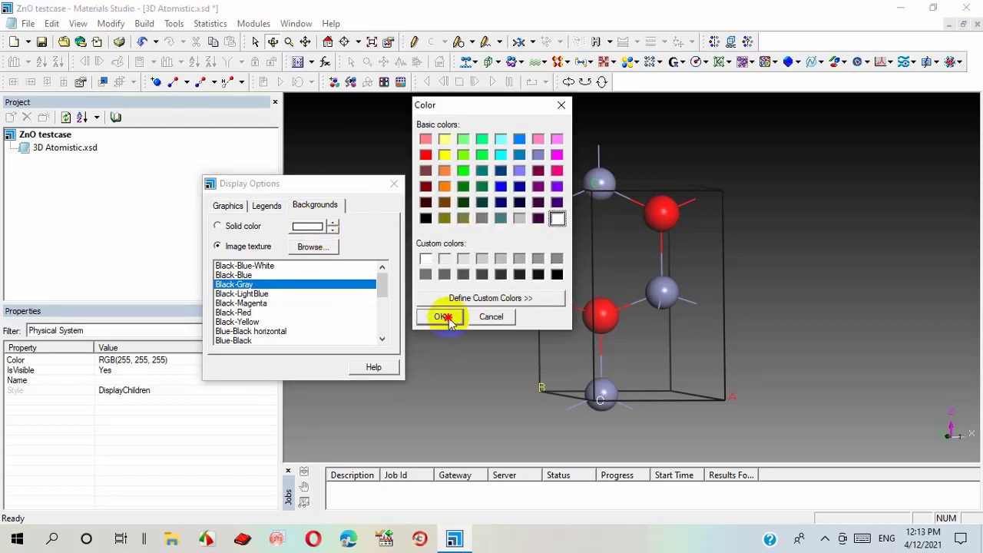
{"action": "left_click", "coordinate": [447, 316]}
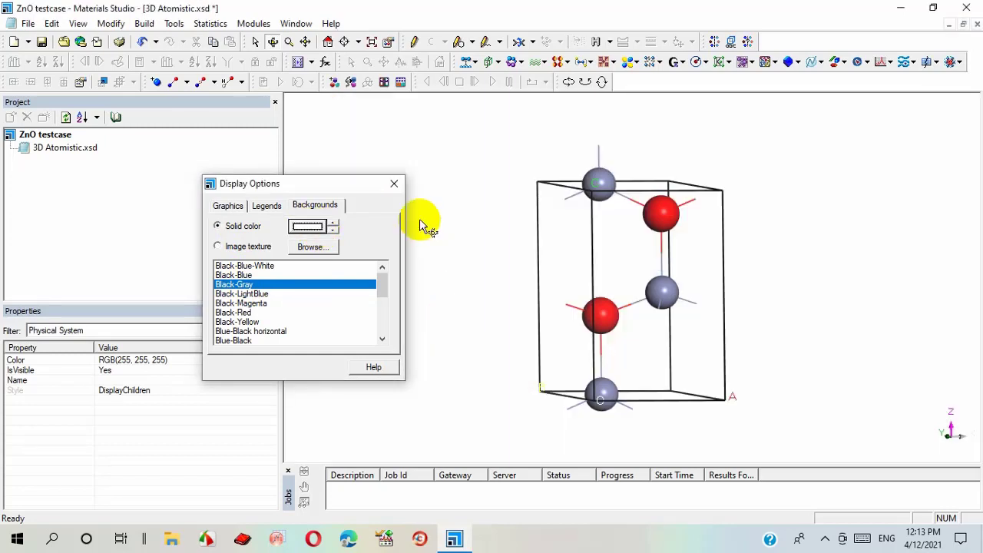
{"action": "left_click", "coordinate": [394, 184]}
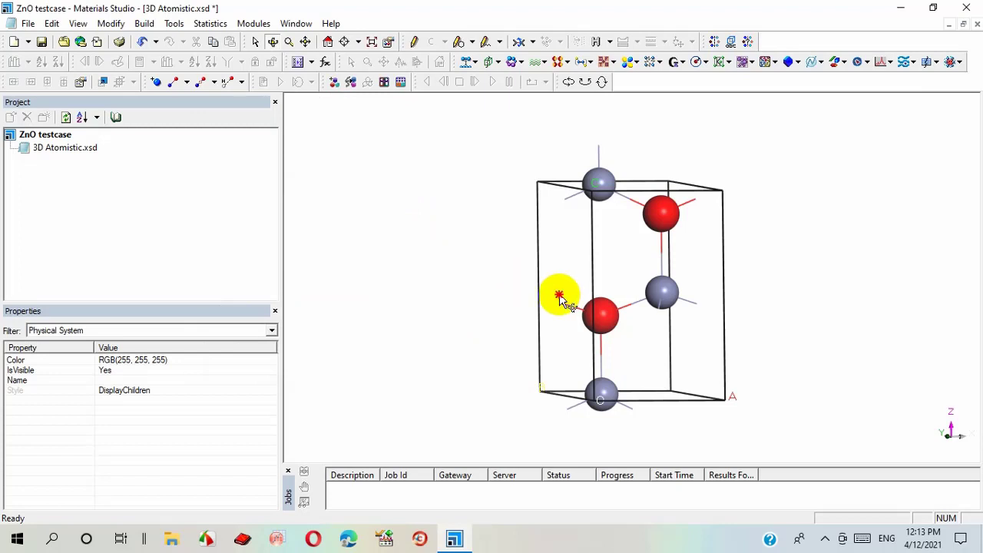
Rotate the ZnO unit cell slightly to view it from a new angle
{"action": "right_click_drag", "start_coordinate": [560, 291], "coordinate": [582, 213]}
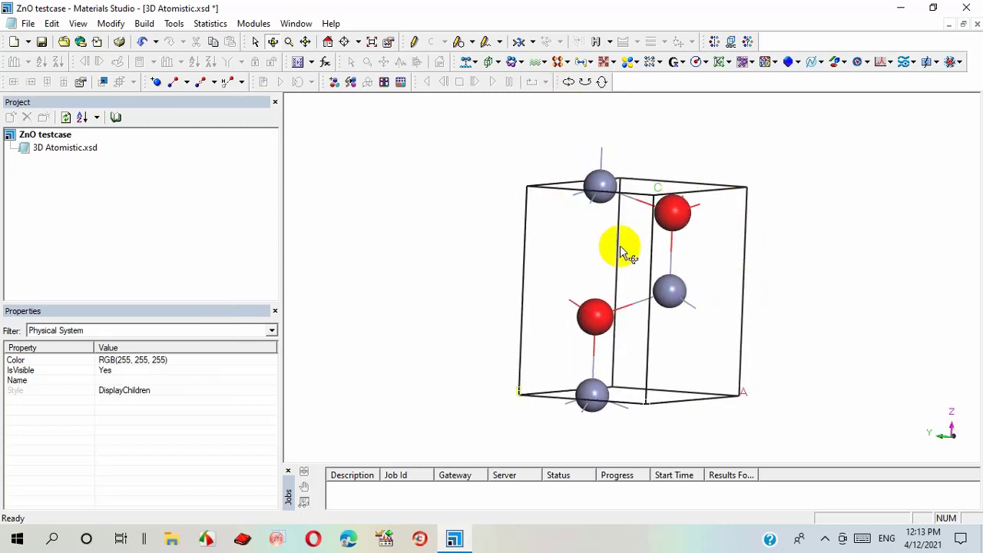
{"action": "right_click_drag", "start_coordinate": [570, 228], "coordinate": [549, 207]}
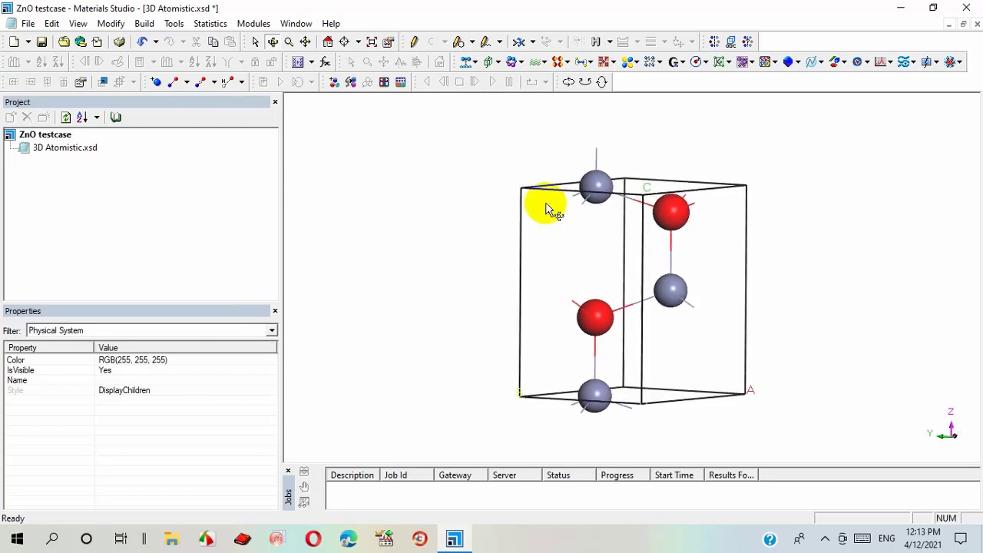
Set up a CASTEP calculation with the task set to Geometry Optimization
{"action": "left_click", "coordinate": [550, 68]}
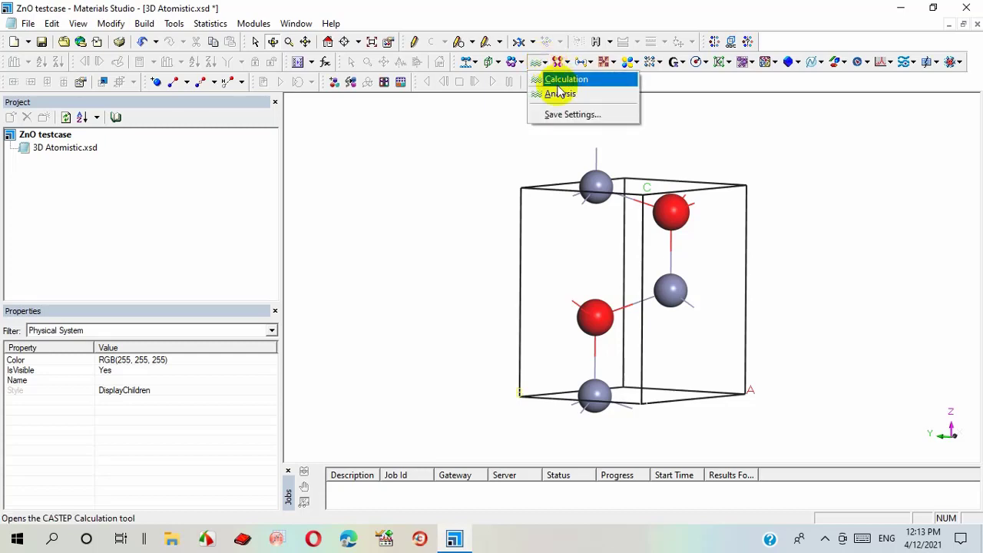
{"action": "left_click", "coordinate": [559, 82]}
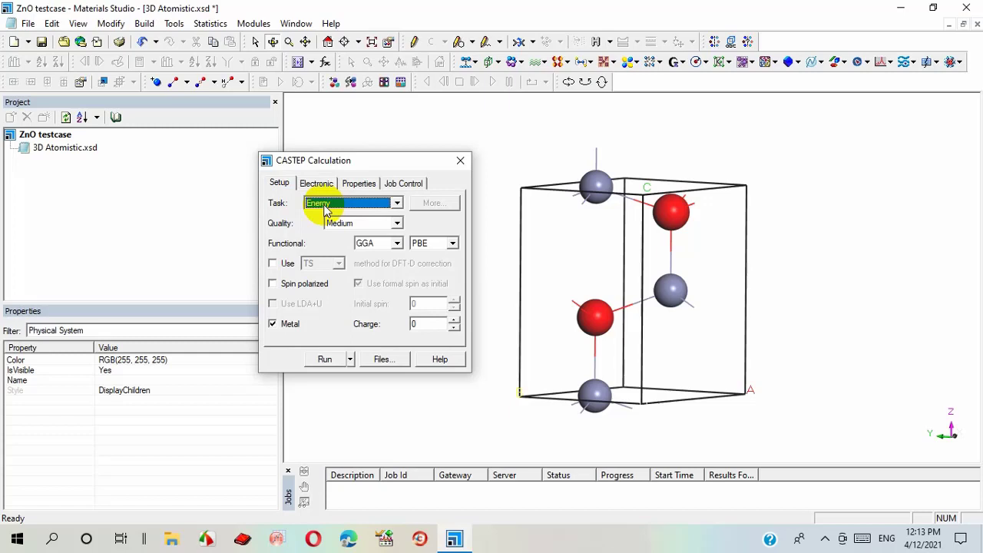
{"action": "left_click", "coordinate": [398, 203]}
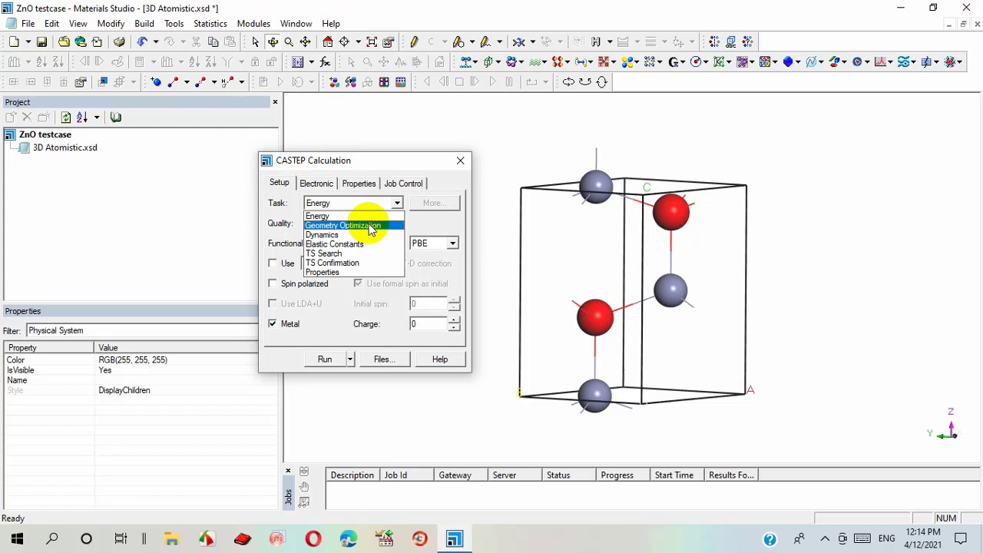
{"action": "left_click", "coordinate": [372, 226]}
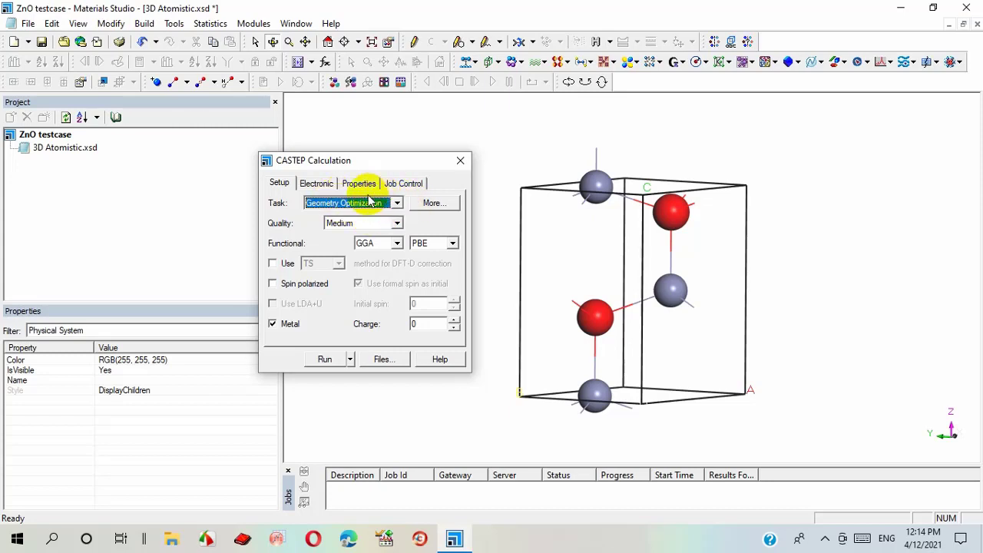
{"action": "right_click_drag", "start_coordinate": [561, 245], "coordinate": [541, 228]}
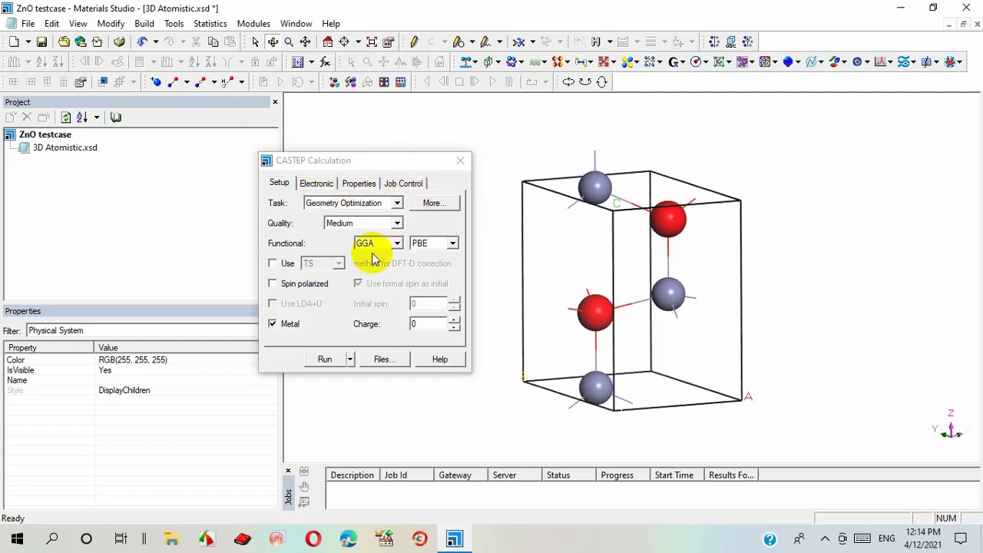
Keep the GGA functional, raise quality to Ultra-fine, and turn Metal off
{"action": "left_click", "coordinate": [398, 245]}
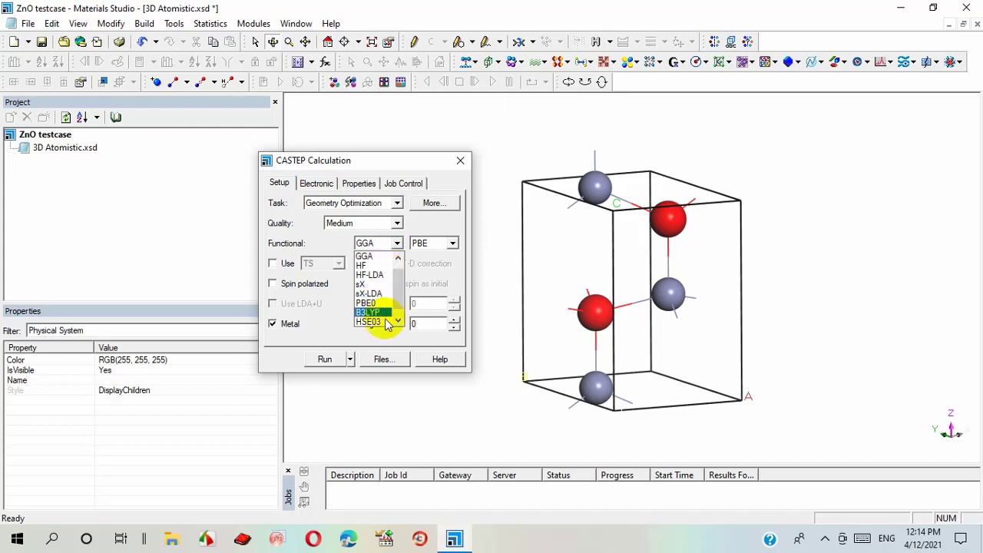
{"action": "left_click", "coordinate": [397, 244]}
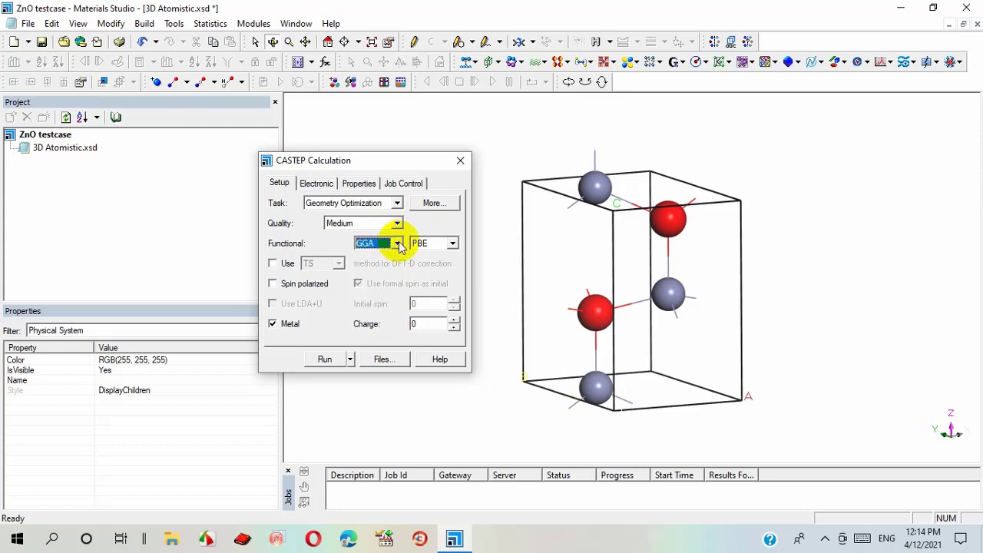
{"action": "key", "text": "shift+Tab"}
{"action": "key", "text": "Down"}
{"action": "key", "text": "Down"}
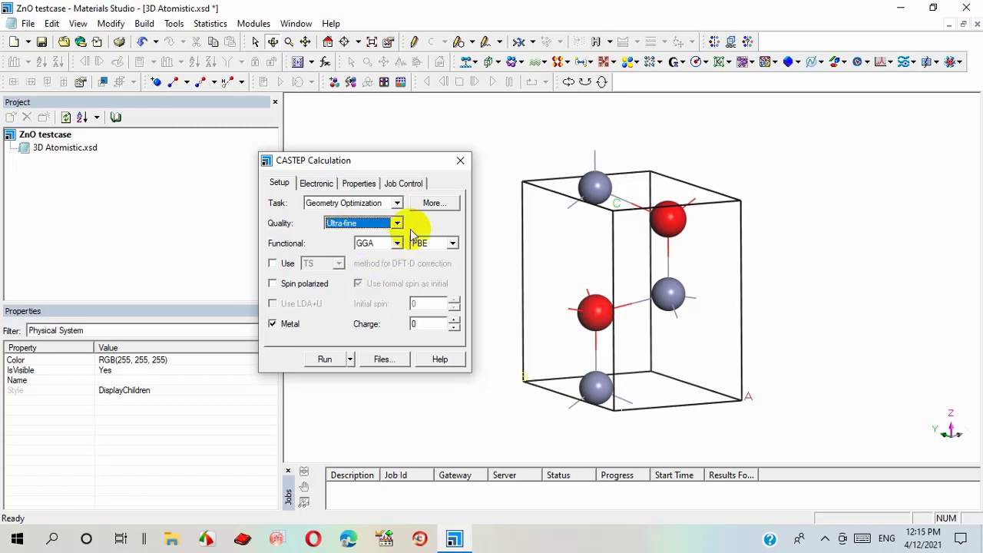
{"action": "left_click", "coordinate": [273, 324]}
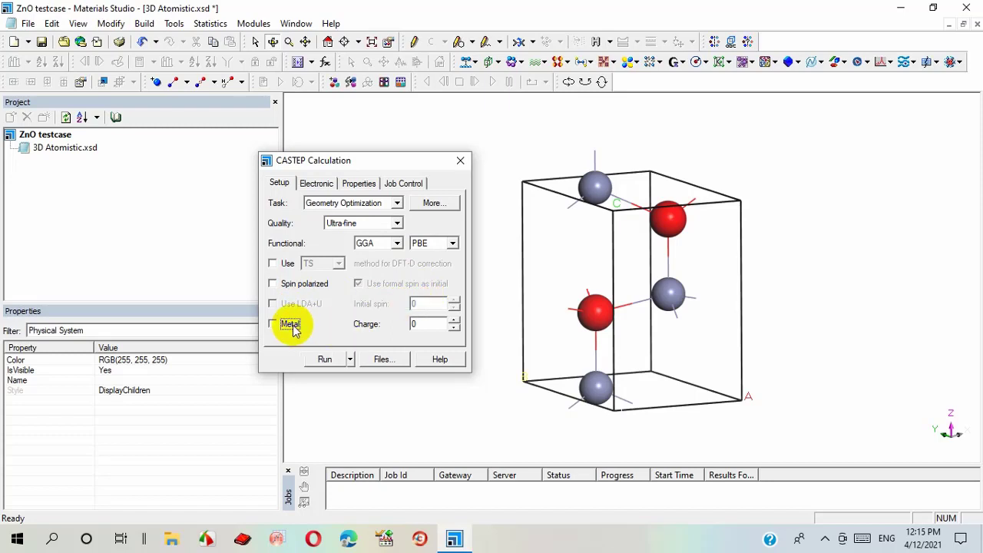
{"action": "left_click", "coordinate": [332, 184]}
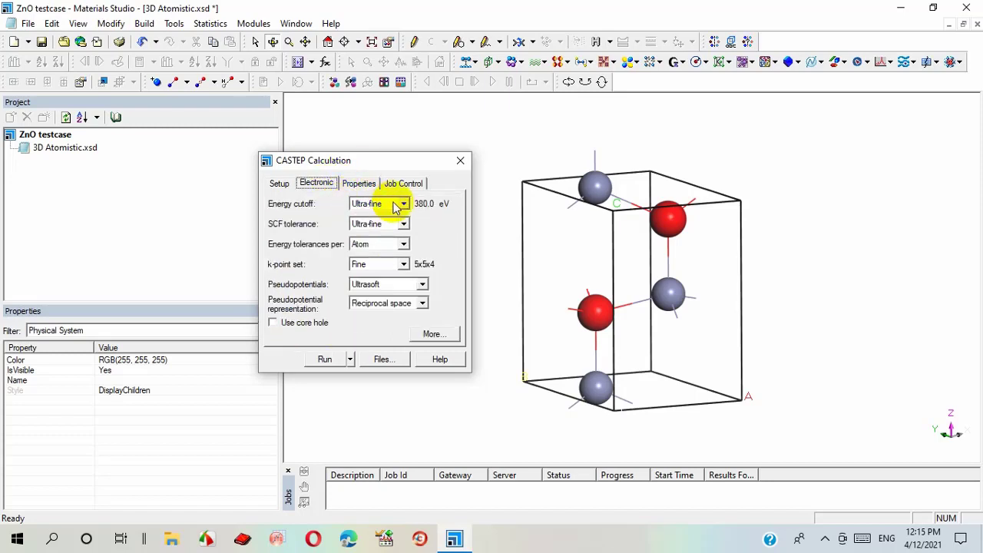
In Job Control, run in parallel on 4 cores with runtime optimized for Speed
{"action": "left_click", "coordinate": [394, 185]}
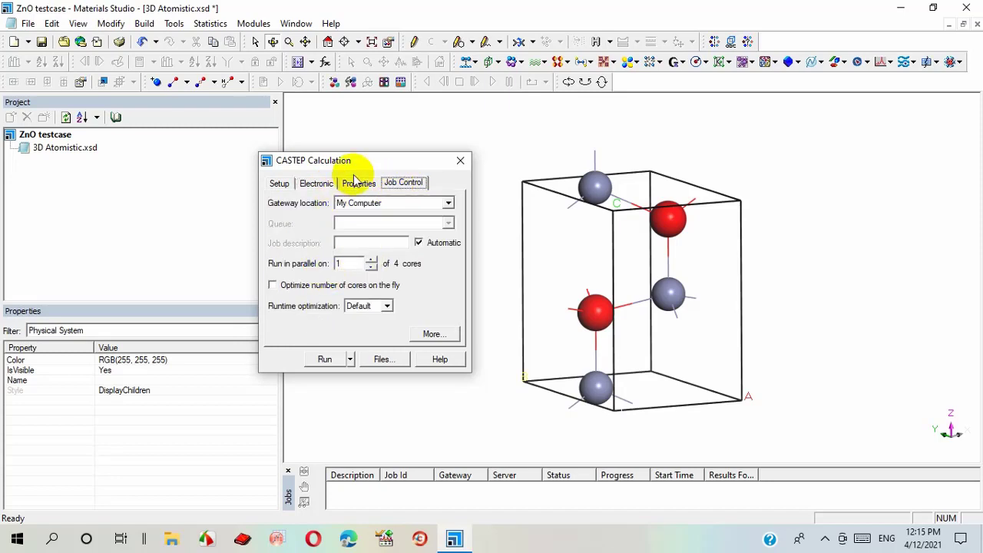
{"action": "left_click", "coordinate": [372, 263]}
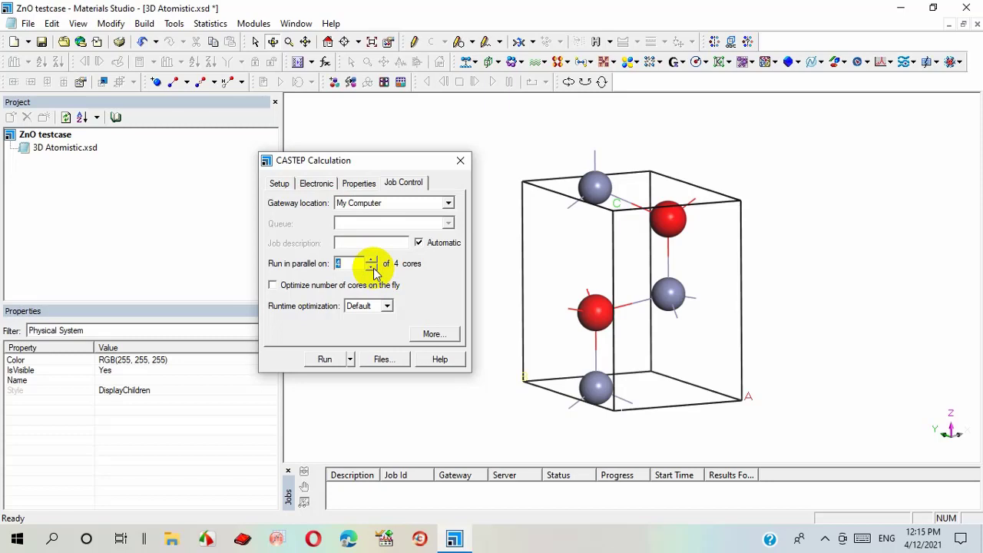
{"action": "left_click", "coordinate": [391, 306]}
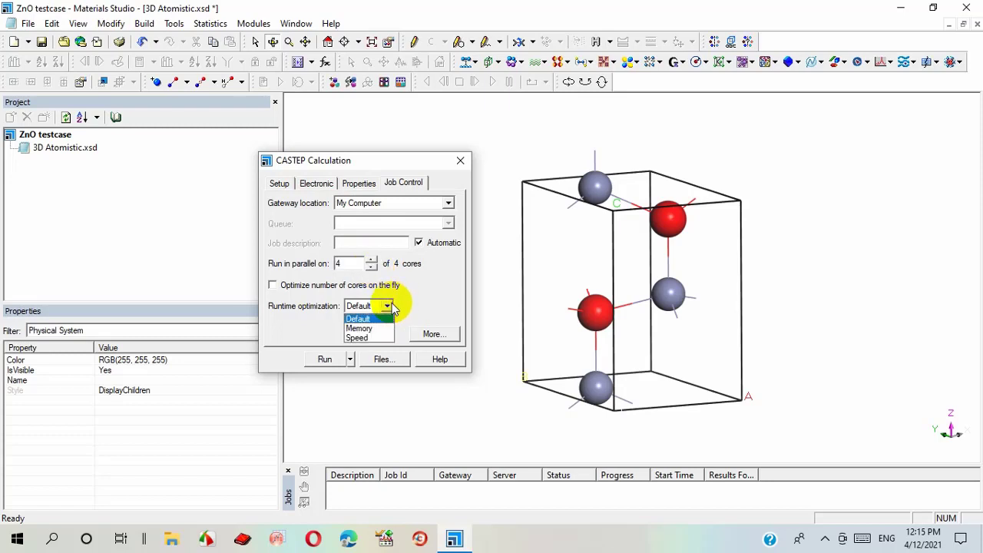
{"action": "left_click", "coordinate": [375, 337]}
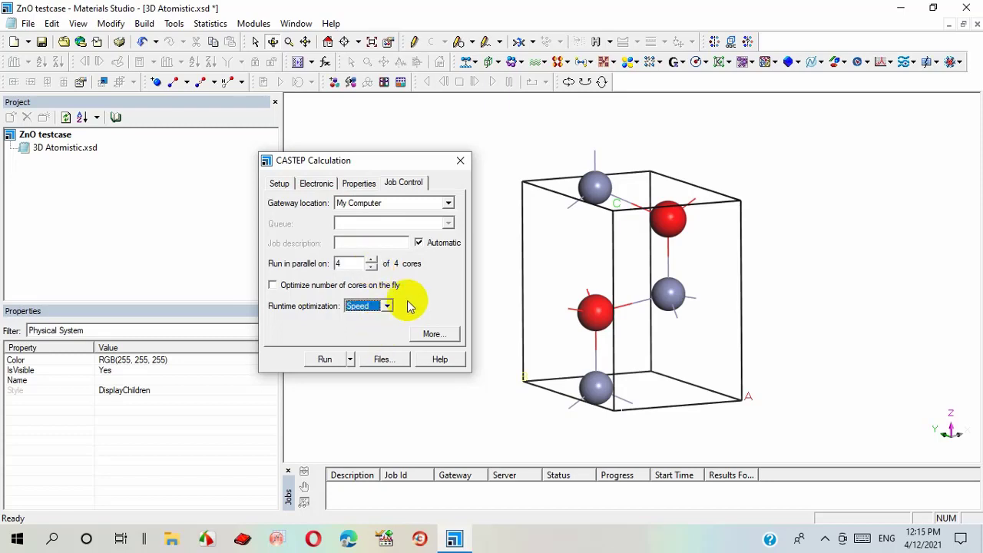
{"action": "left_click", "coordinate": [442, 335]}
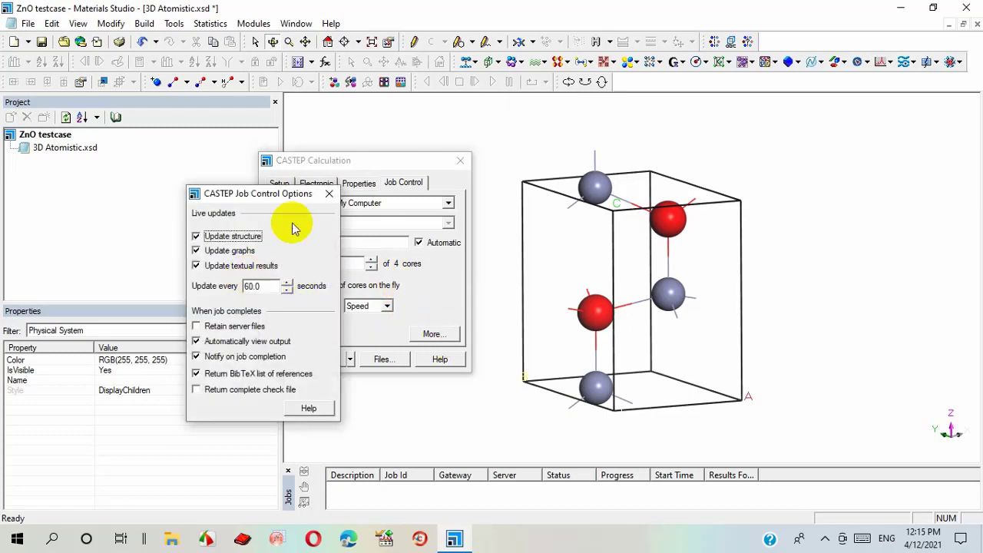
{"action": "left_click", "coordinate": [328, 193]}
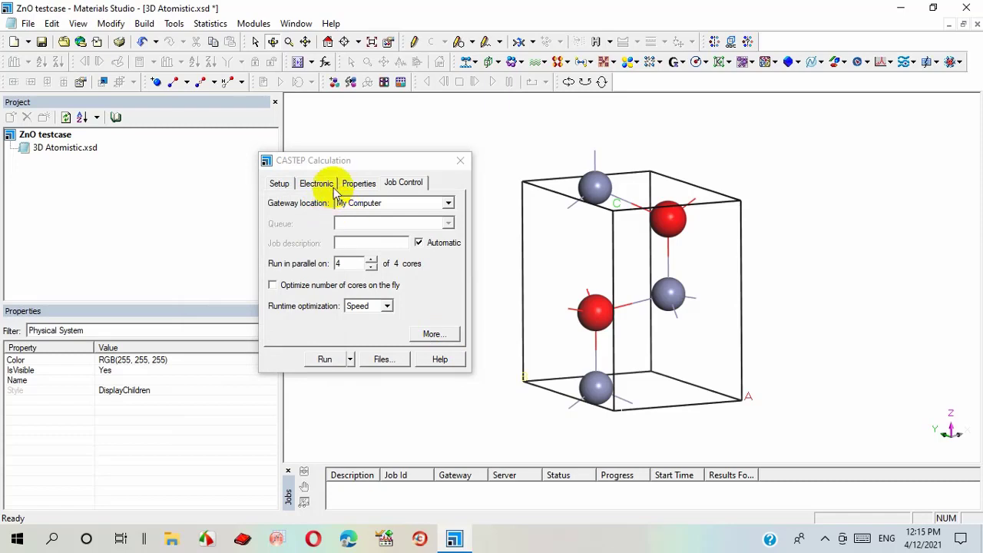
{"action": "left_click", "coordinate": [349, 185]}
{"action": "left_click", "coordinate": [325, 186]}
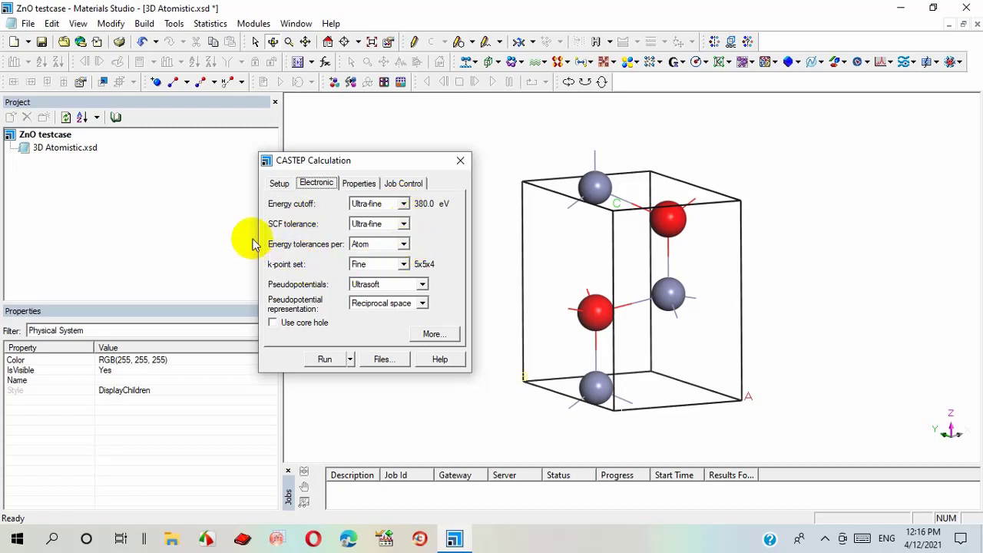
{"action": "left_click", "coordinate": [403, 223]}
{"action": "left_click", "coordinate": [417, 239]}
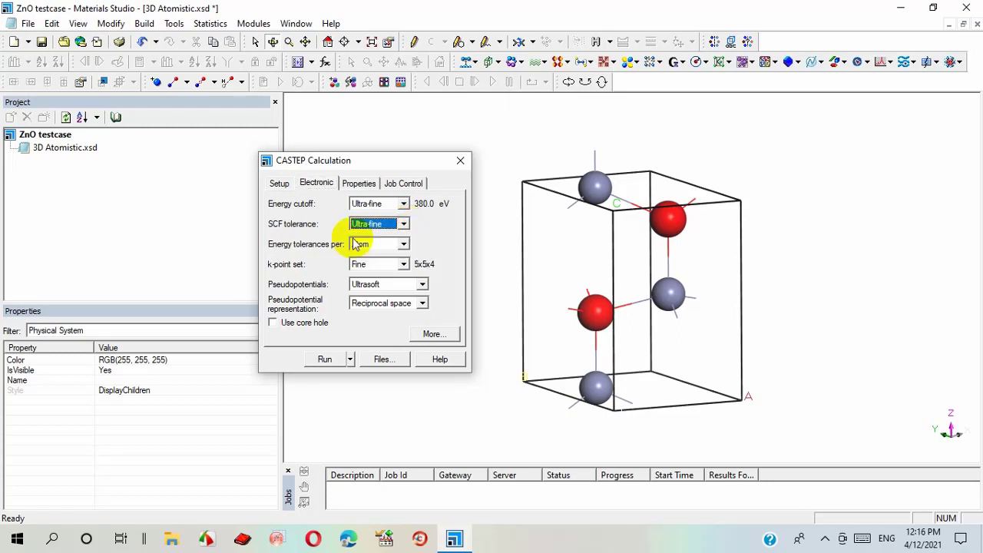
{"action": "left_click", "coordinate": [403, 244]}
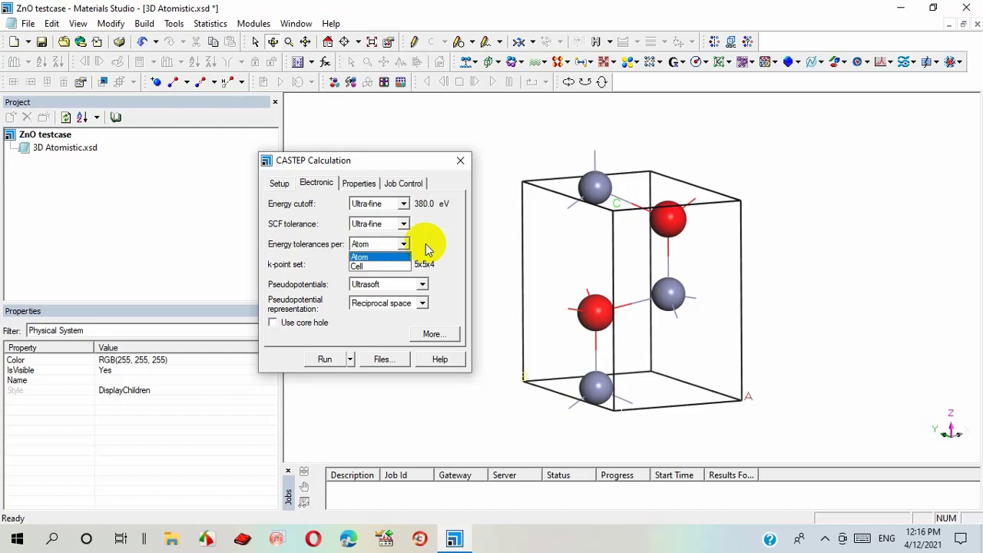
{"action": "left_click", "coordinate": [428, 246]}
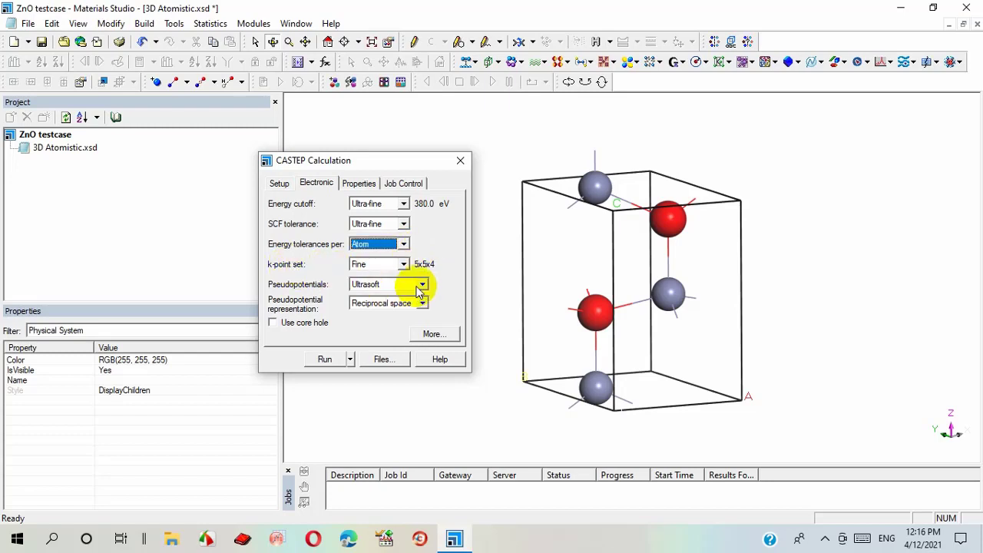
{"action": "left_click", "coordinate": [403, 265]}
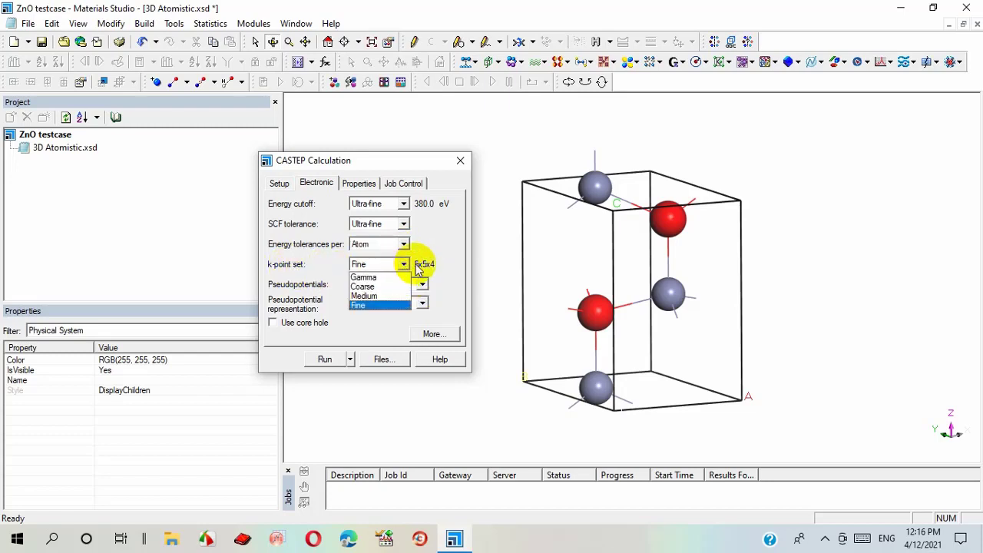
{"action": "left_click", "coordinate": [428, 254]}
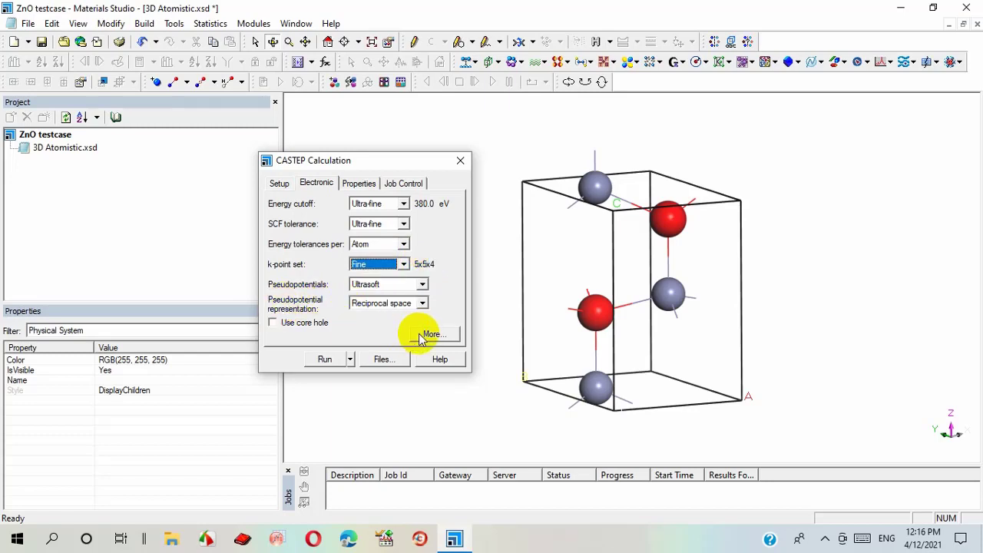
{"action": "left_click", "coordinate": [423, 286]}
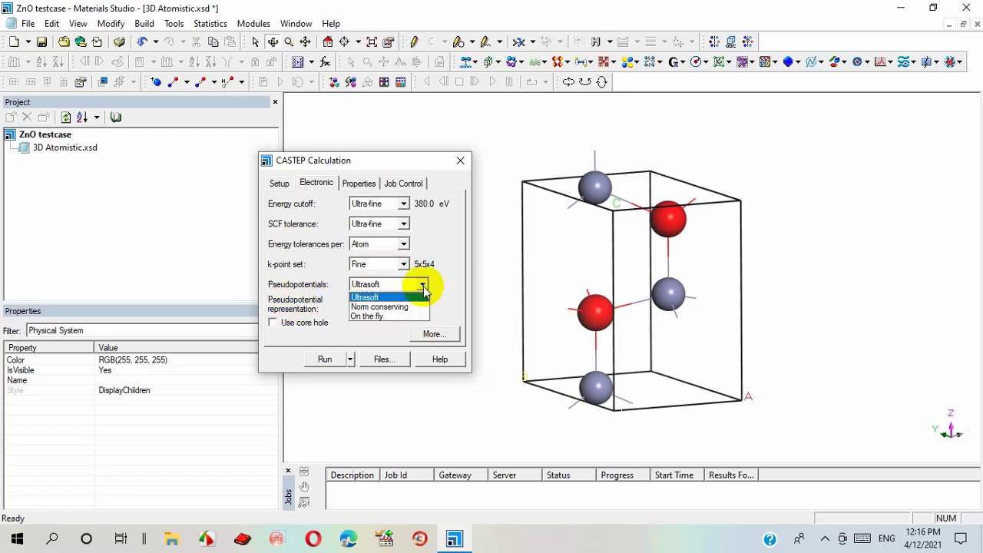
{"action": "left_click", "coordinate": [385, 298]}
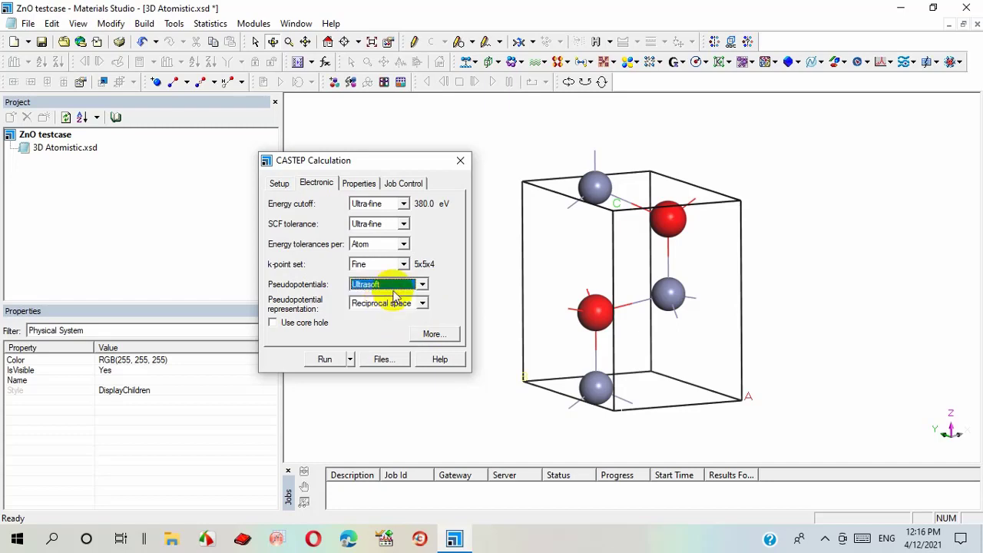
{"action": "left_click", "coordinate": [440, 342]}
In Electronic Options, use a custom 380.0 eV energy cutoff with Precise FFT grid density
{"action": "left_click", "coordinate": [435, 335]}
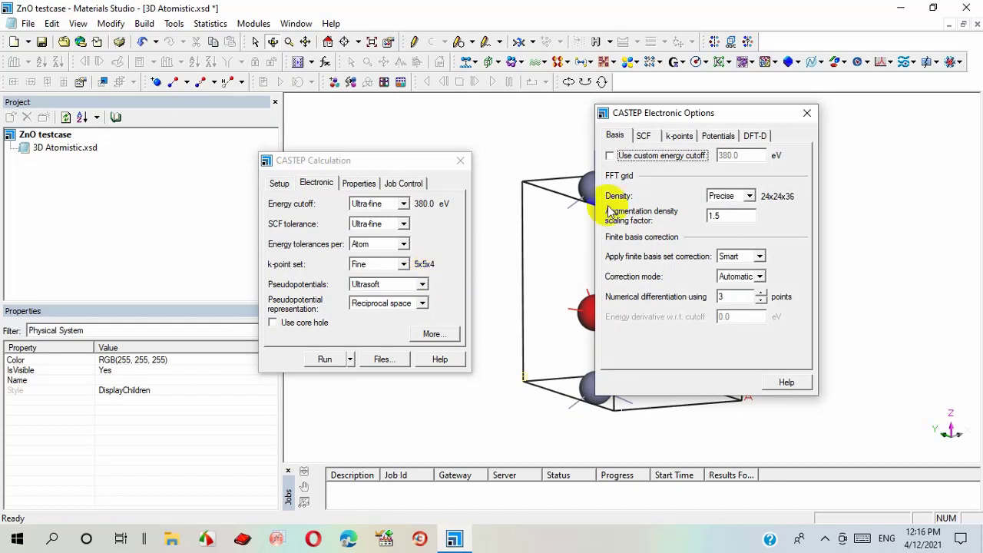
{"action": "left_click", "coordinate": [610, 157]}
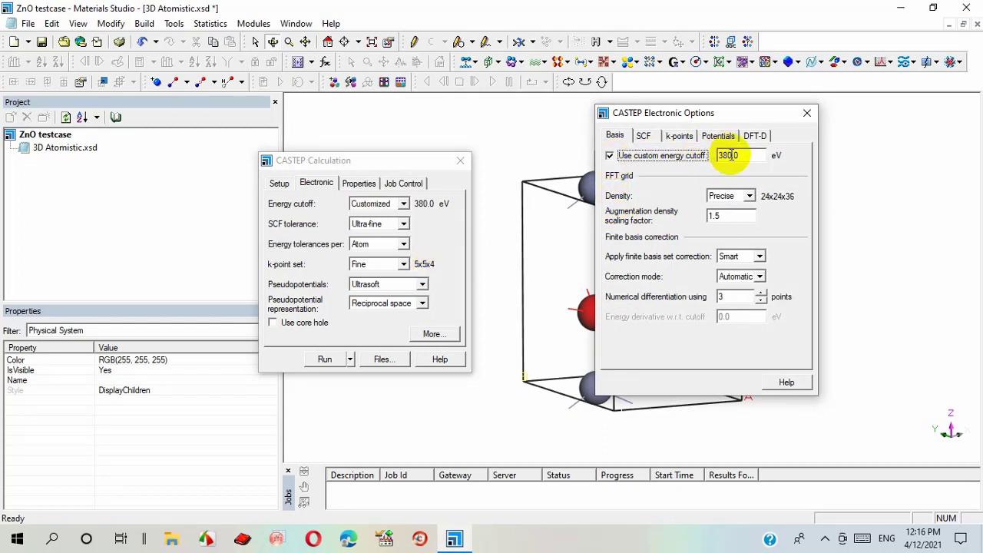
{"action": "left_click", "coordinate": [749, 196]}
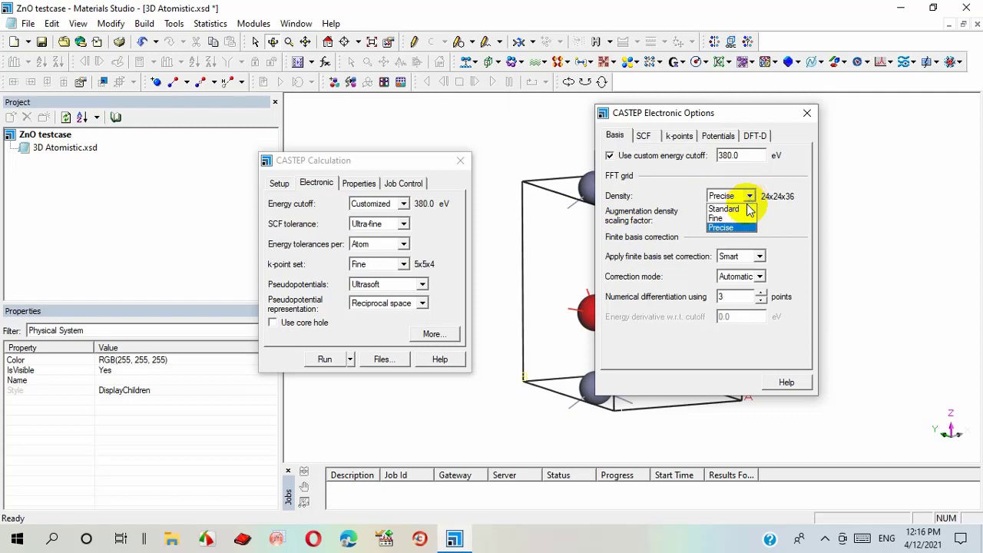
{"action": "left_click", "coordinate": [777, 221]}
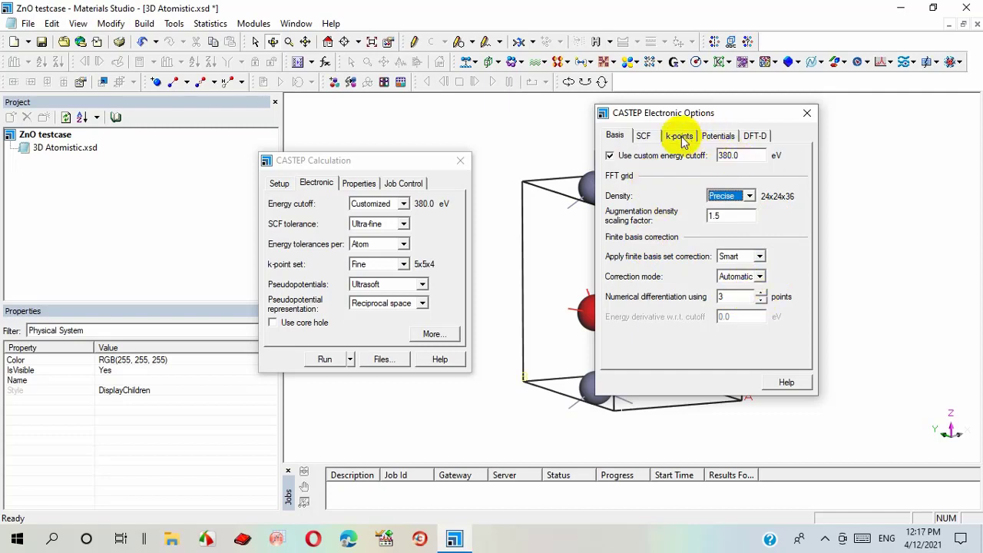
Review the SCF tolerance of 5.0e-7 eV/atom and check the charge density-mixing options
{"action": "left_click", "coordinate": [649, 135]}
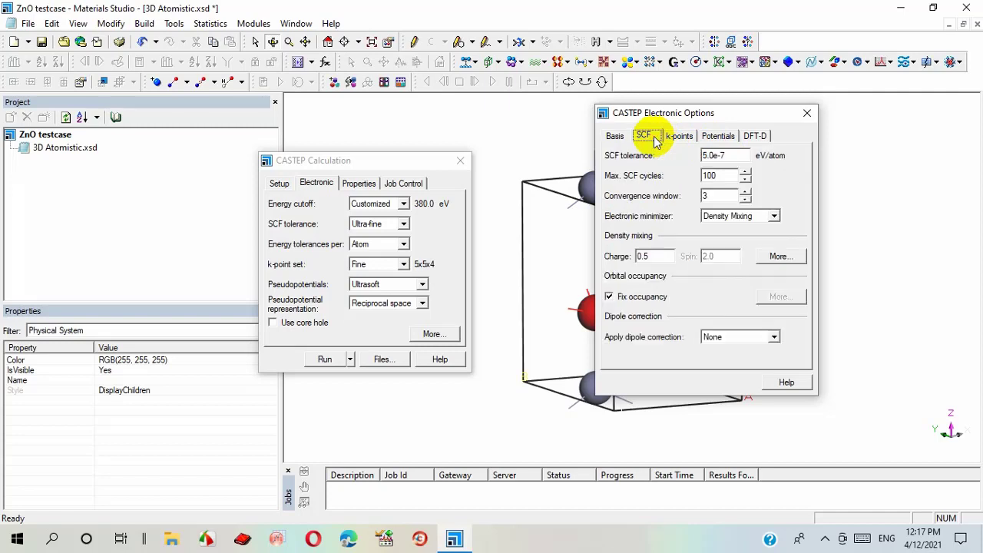
{"action": "double_click", "coordinate": [725, 155]}
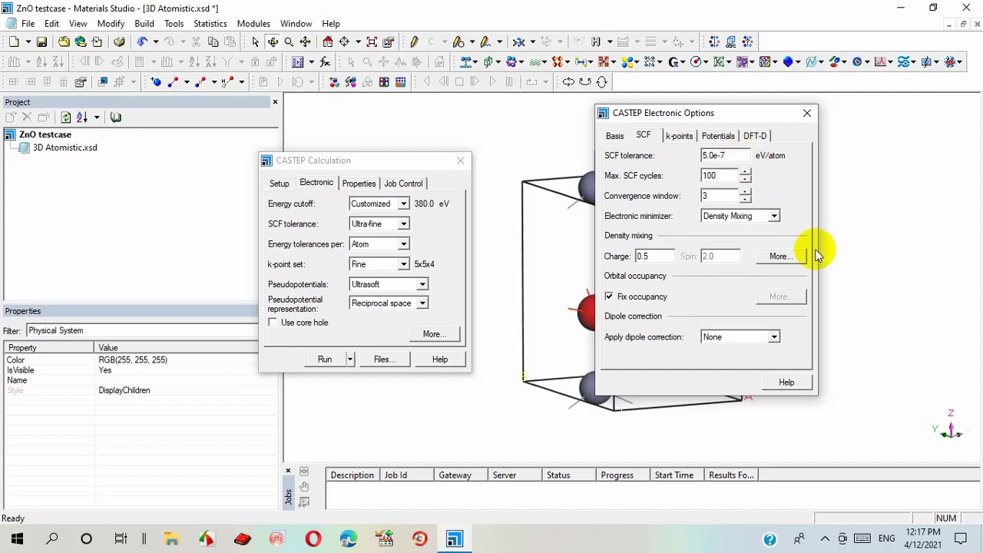
{"action": "left_click", "coordinate": [777, 258]}
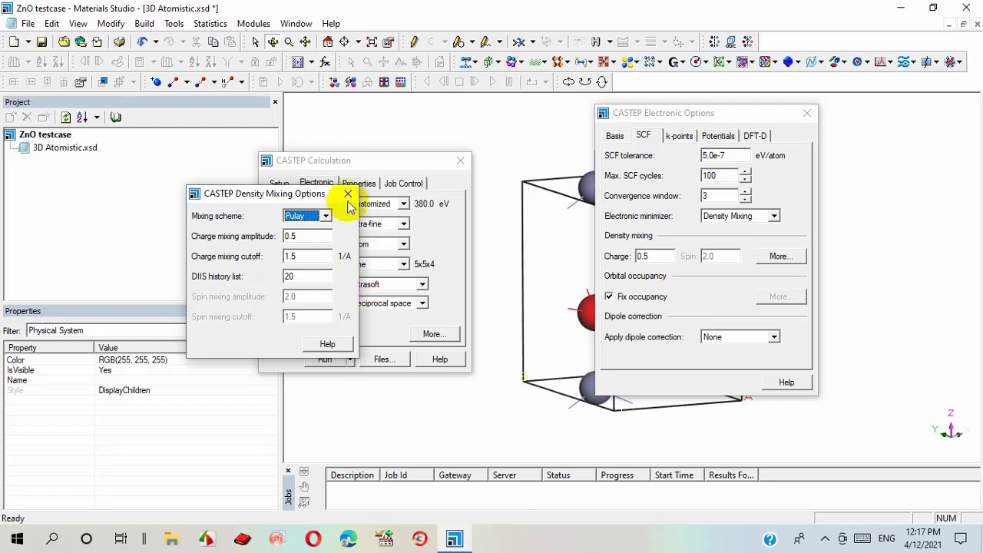
{"action": "left_click", "coordinate": [348, 195]}
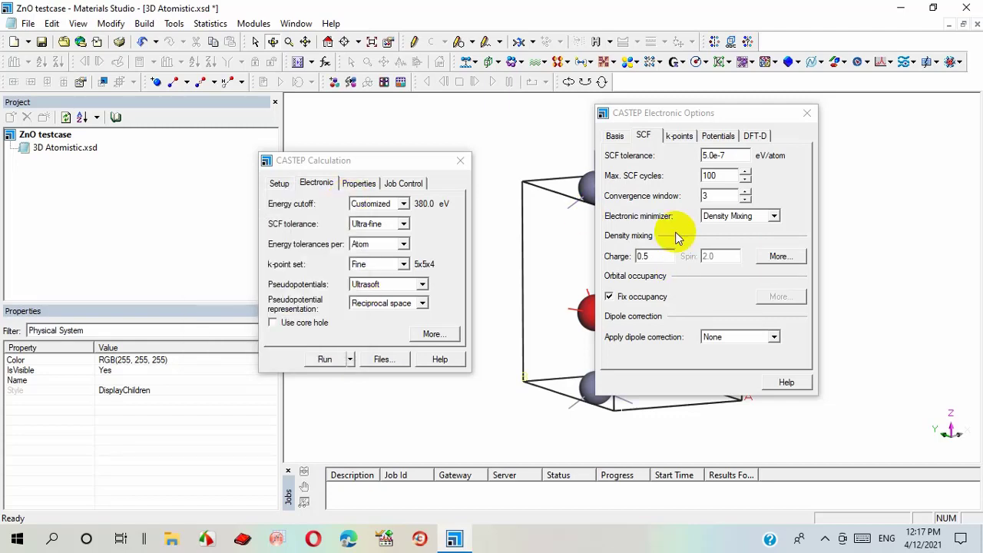
Set a custom 4×4×2 Monkhorst-Pack k-point grid and review the O and Zn ultrasoft pseudopotentials
{"action": "left_click", "coordinate": [681, 136]}
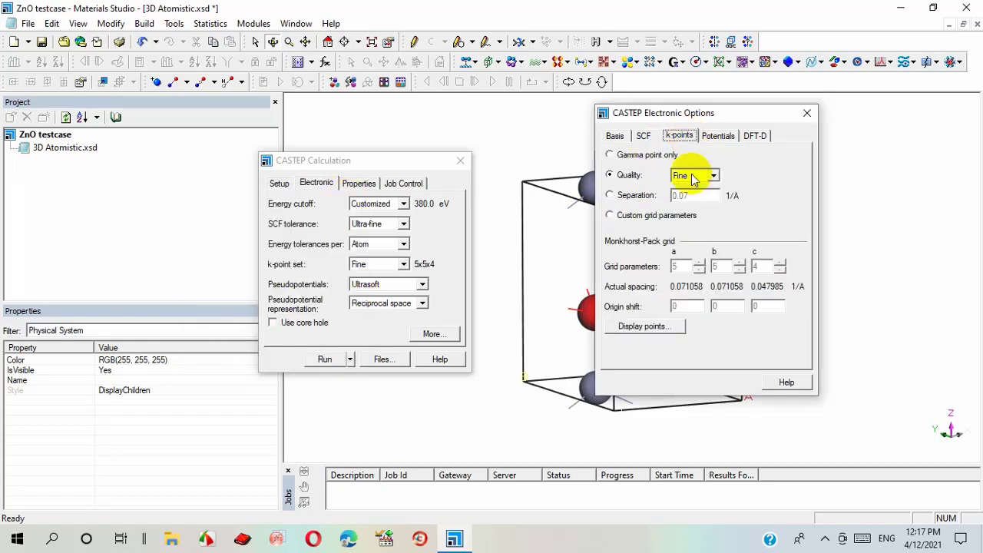
{"action": "left_click", "coordinate": [610, 216]}
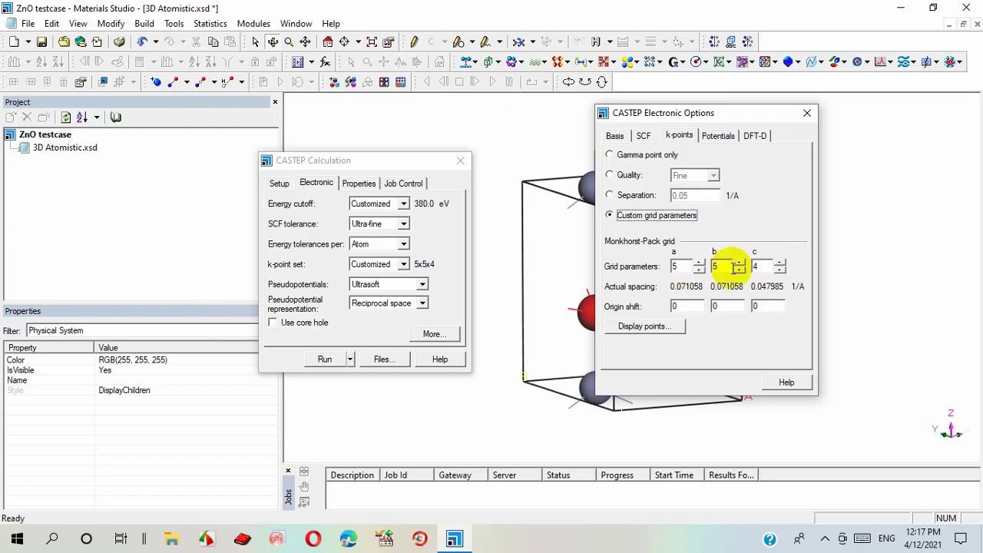
{"action": "left_click", "coordinate": [699, 262]}
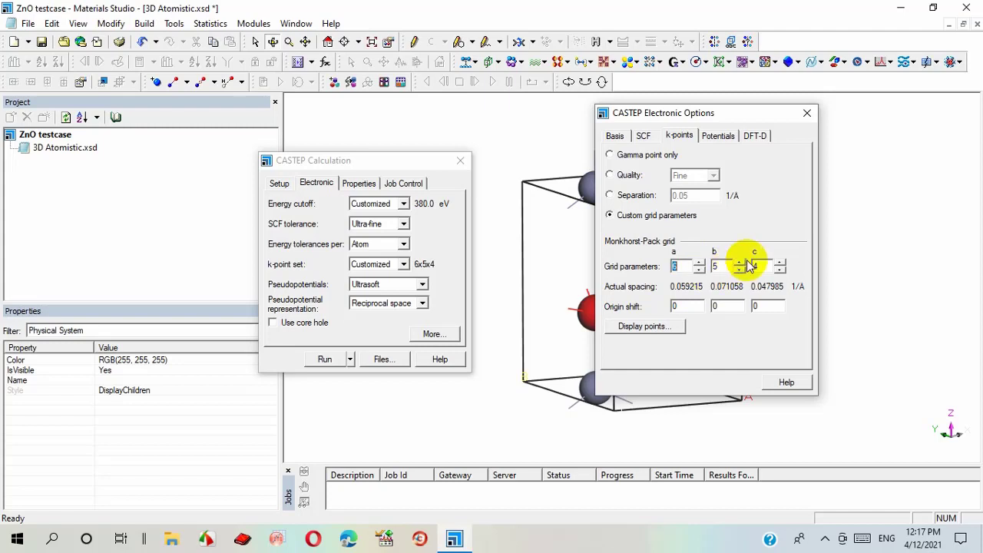
{"action": "left_click", "coordinate": [741, 263]}
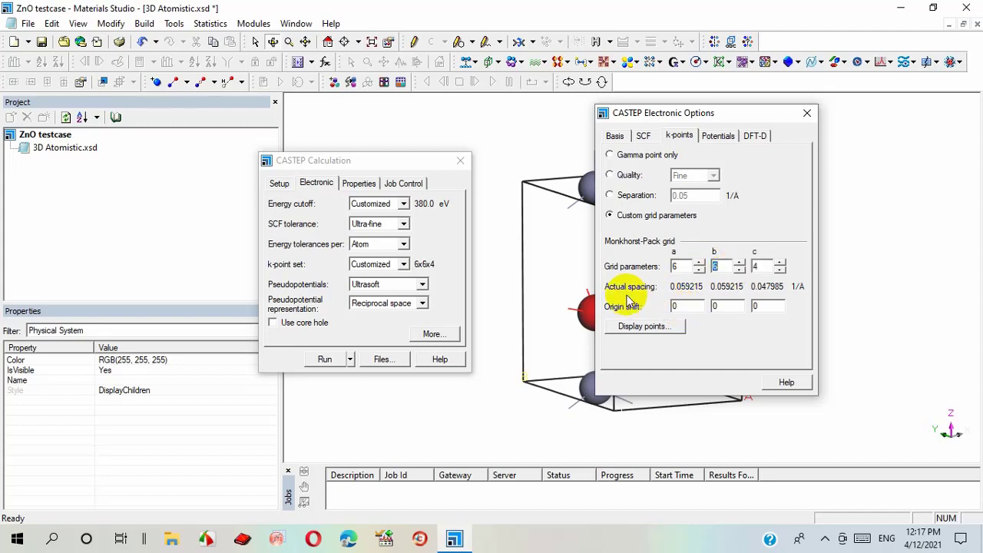
{"action": "left_click", "coordinate": [780, 269]}
{"action": "left_click", "coordinate": [780, 269]}
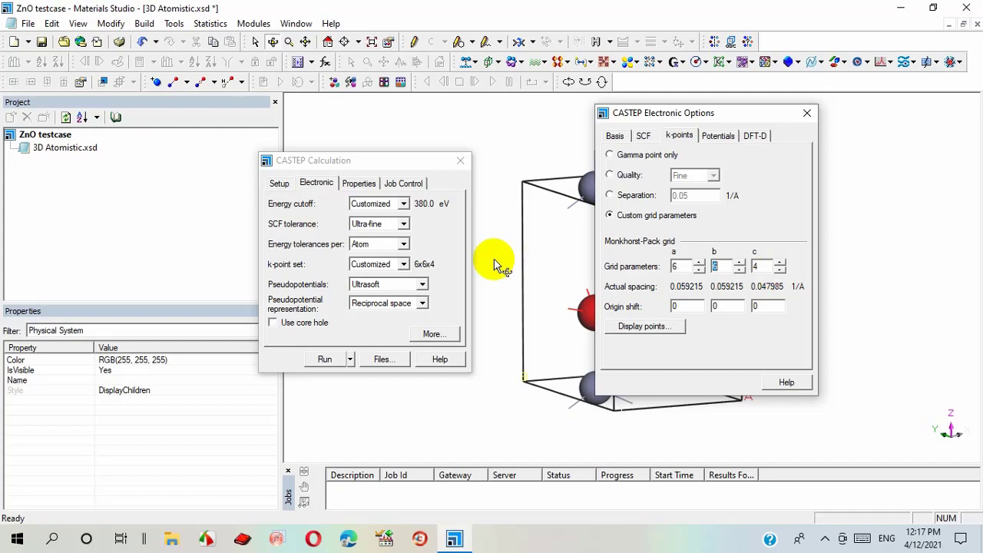
{"action": "left_click", "coordinate": [699, 270]}
{"action": "left_click", "coordinate": [699, 269]}
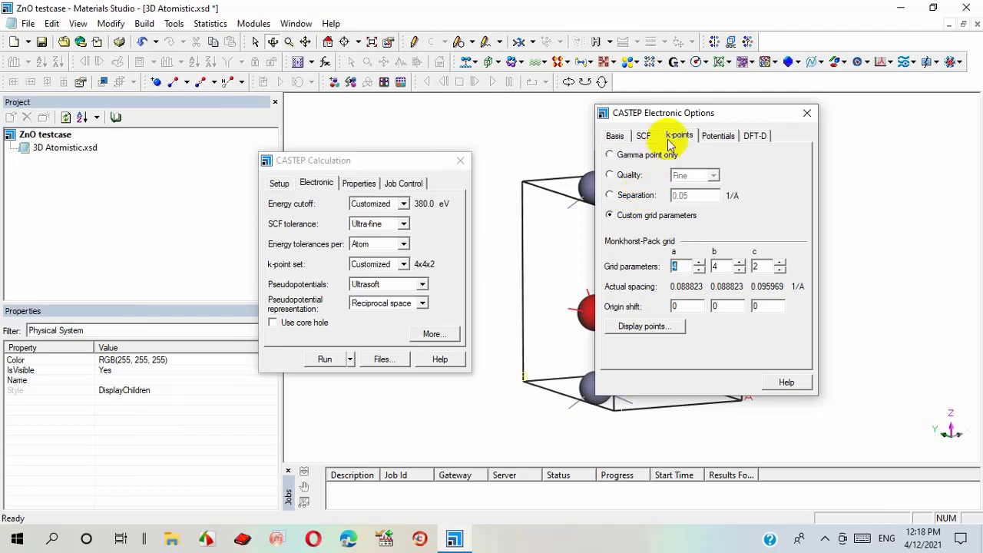
{"action": "left_click", "coordinate": [716, 139]}
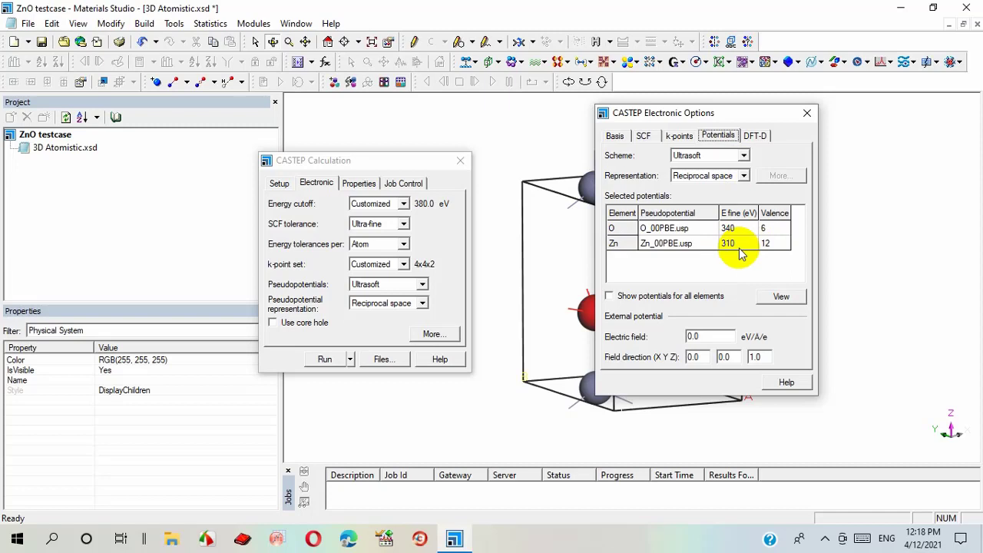
Close Electronic Options, check the Properties list, and run the CASTEP geometry optimization
{"action": "left_click", "coordinate": [806, 116]}
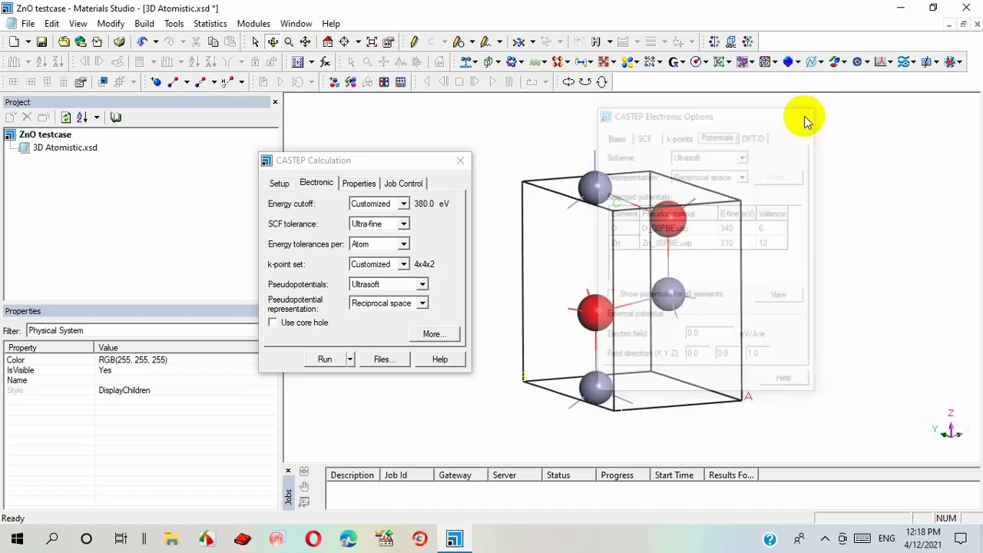
{"action": "left_click", "coordinate": [359, 187]}
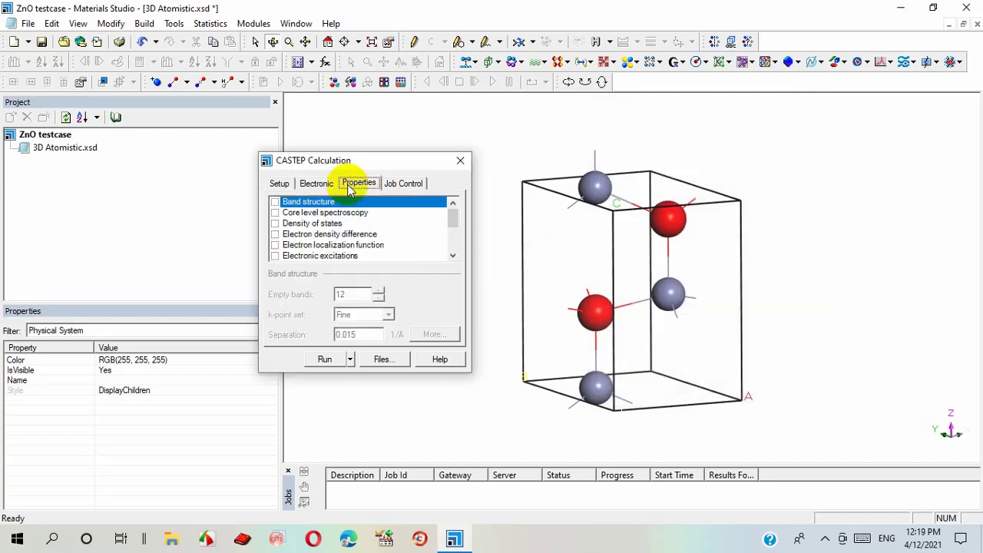
{"action": "left_click_drag", "start_coordinate": [453, 216], "coordinate": [454, 245]}
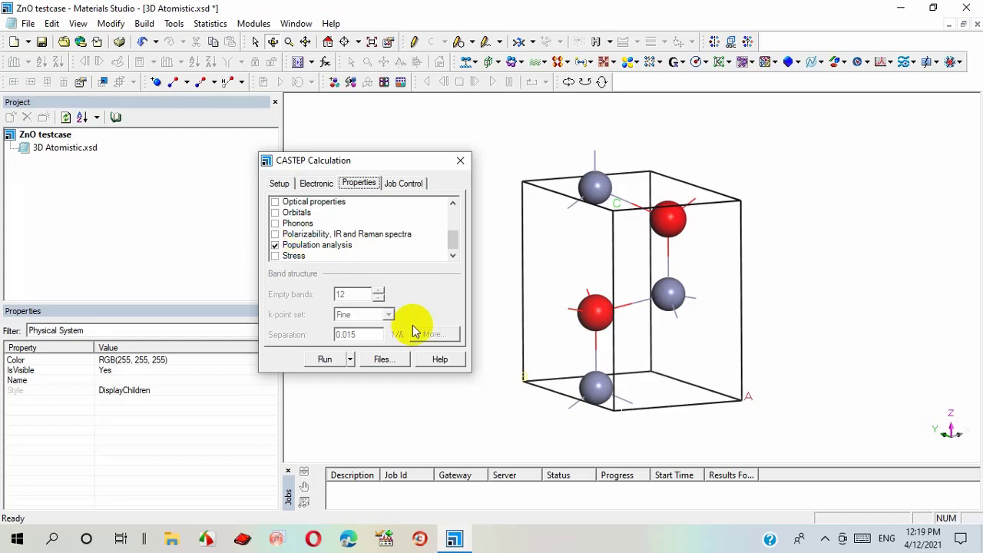
{"action": "left_click", "coordinate": [339, 359]}
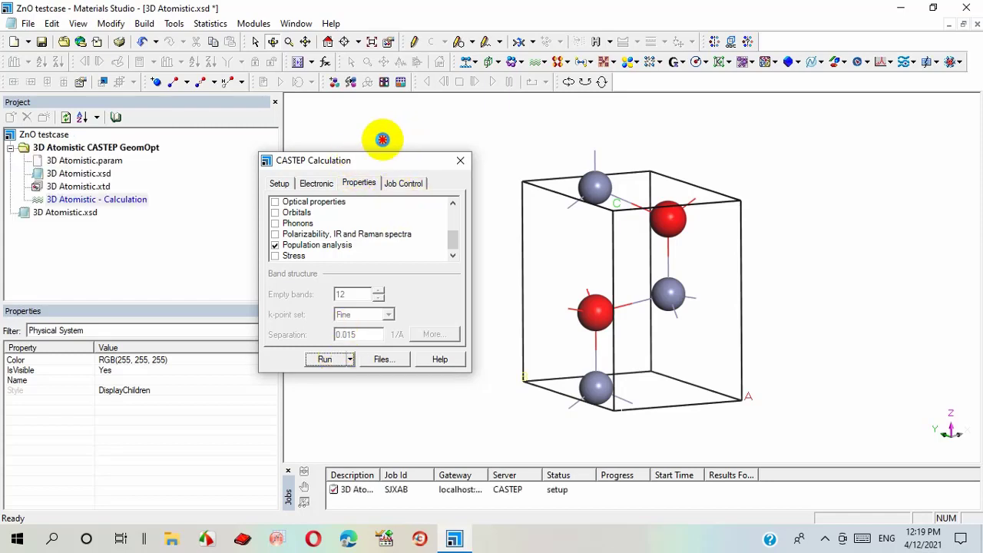
{"action": "mouse_move", "coordinate": [383, 139]}
{"action": "left_mouse_down"}
{"action": "mouse_move", "coordinate": [377, 121]}
{"action": "mouse_move", "coordinate": [351, 115]}
{"action": "mouse_move", "coordinate": [364, 137]}
{"action": "left_mouse_up"}
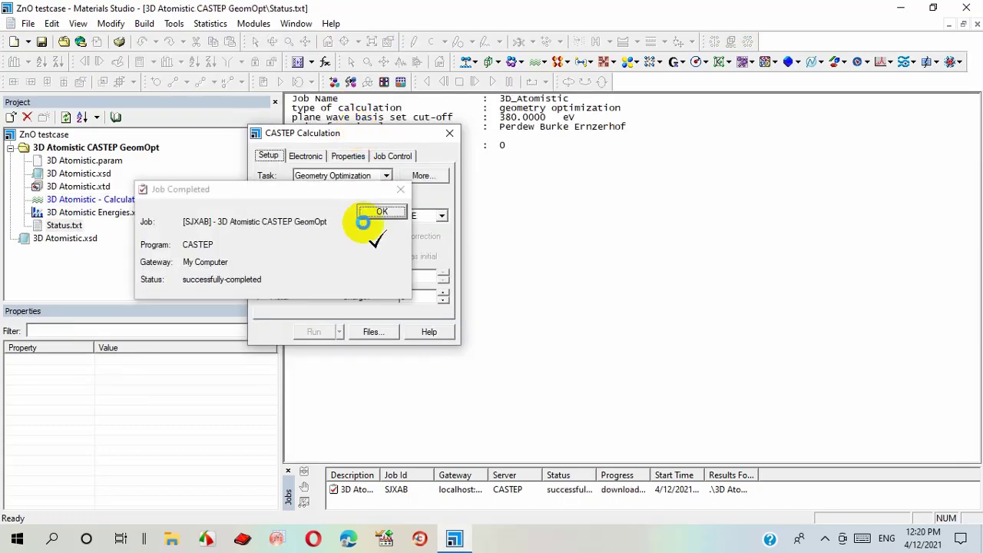
Dismiss the Job Completed notice and move the CASTEP Calculation dialog out to the left
{"action": "left_click", "coordinate": [372, 212]}
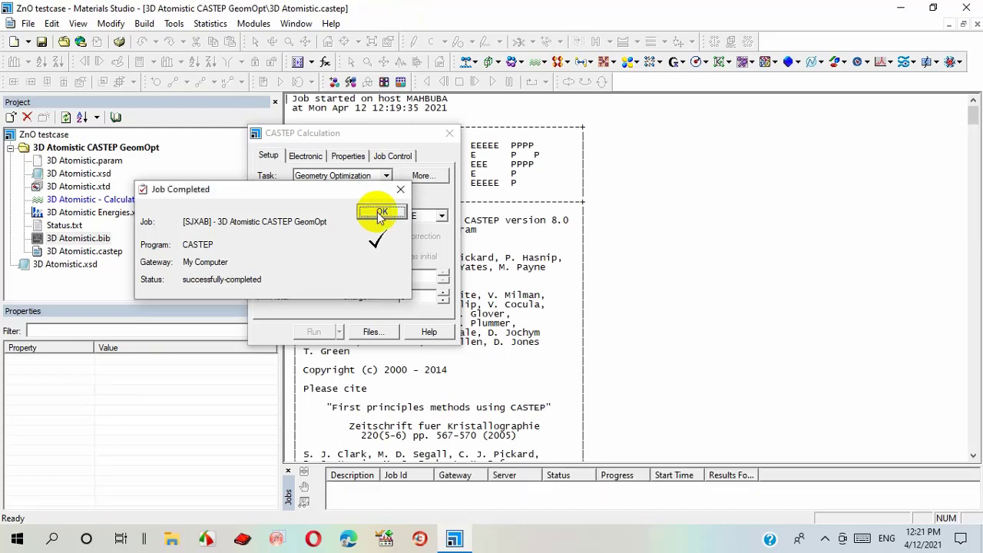
{"action": "left_click", "coordinate": [379, 213]}
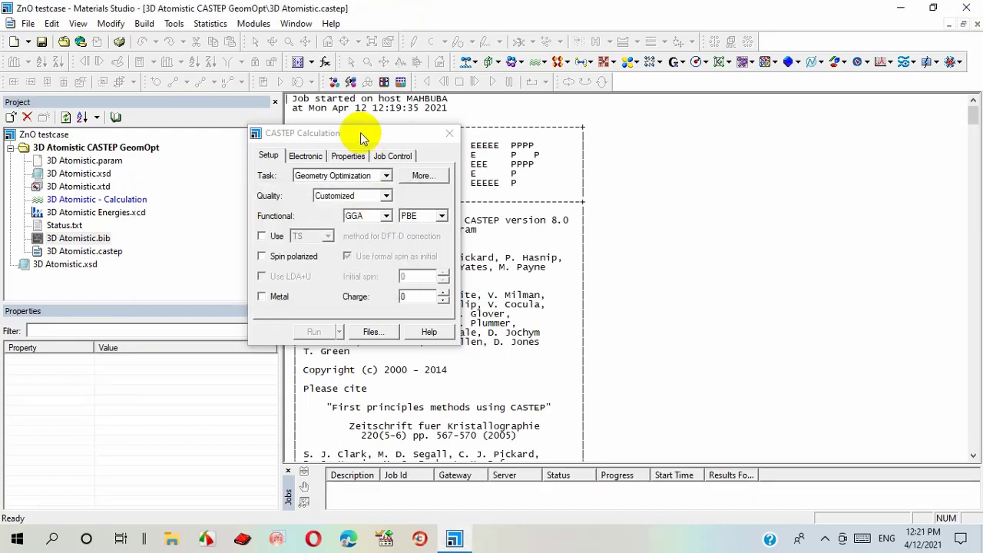
{"action": "left_click_drag", "start_coordinate": [362, 137], "coordinate": [242, 147]}
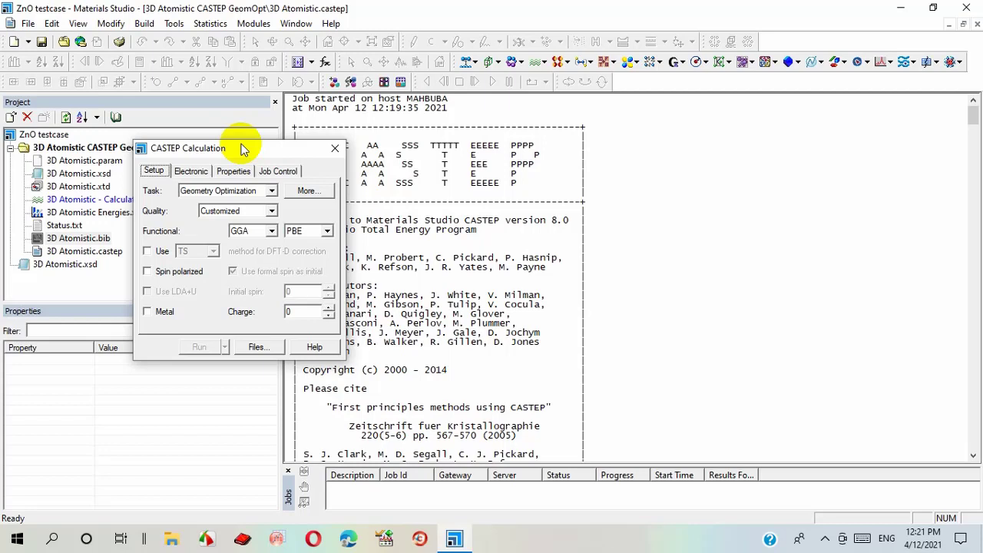
{"action": "left_click_drag", "start_coordinate": [242, 147], "coordinate": [145, 242]}
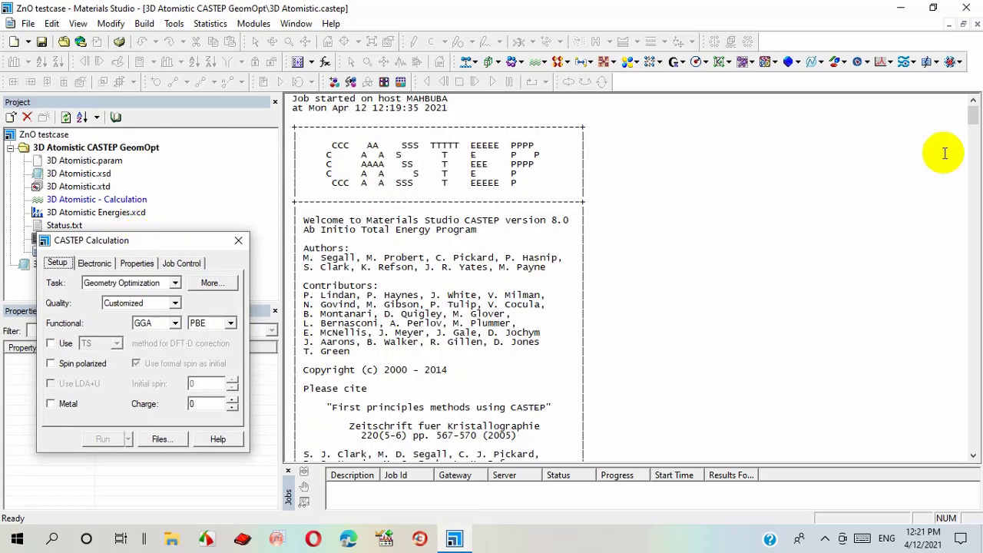
Scroll the CASTEP output through the lattice parameters, cell contents and atomic forces
{"action": "left_click", "coordinate": [972, 116]}
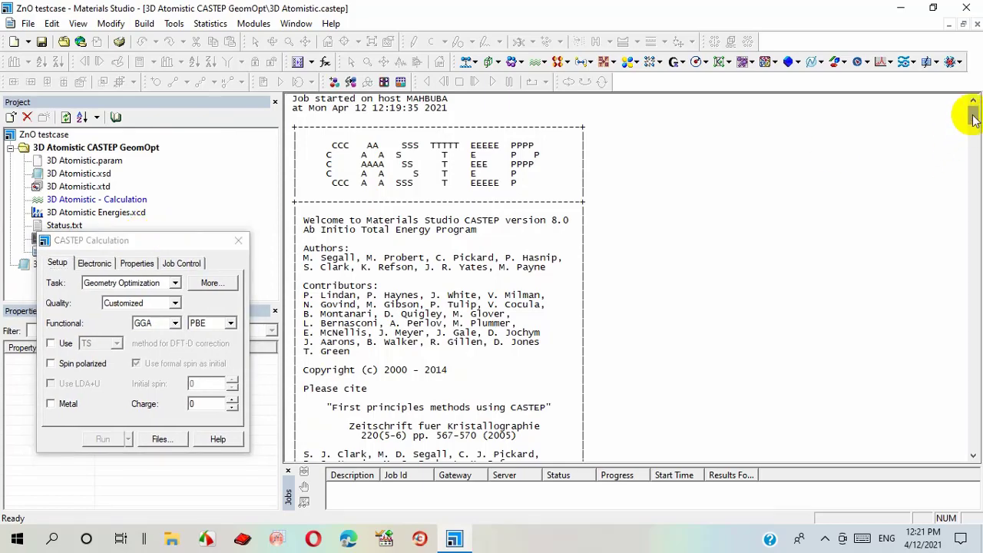
{"action": "left_click_drag", "start_coordinate": [972, 115], "coordinate": [974, 204]}
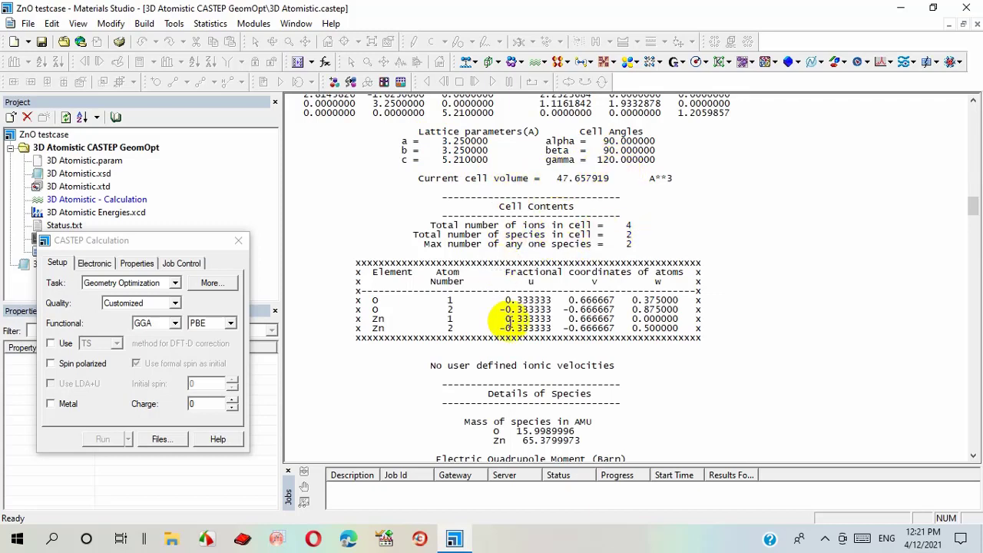
{"action": "left_click", "coordinate": [972, 215]}
{"action": "left_click_drag", "start_coordinate": [972, 215], "coordinate": [974, 384]}
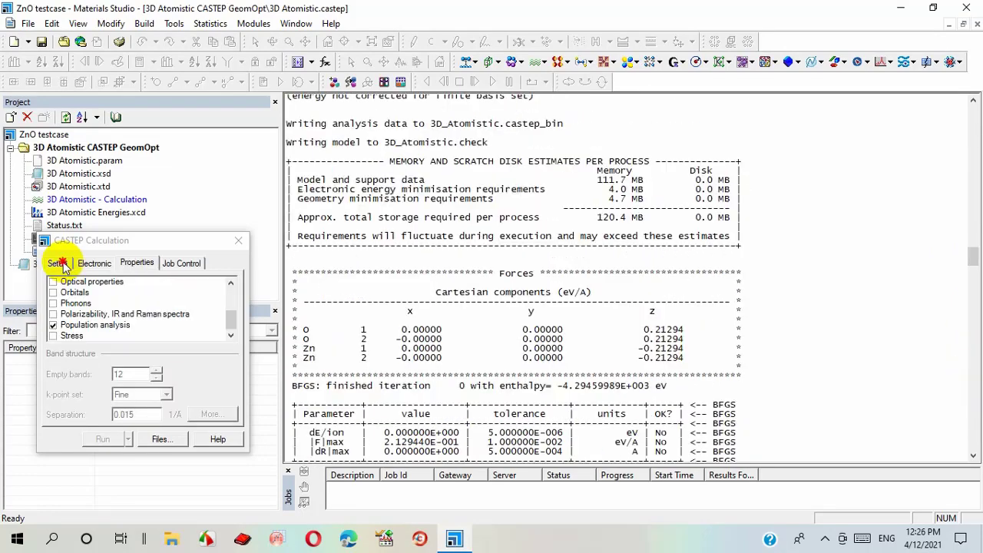
Replace Population analysis with Band structure at 20 empty bands, then open 3D Atomistic.xtd
{"action": "left_click", "coordinate": [58, 262]}
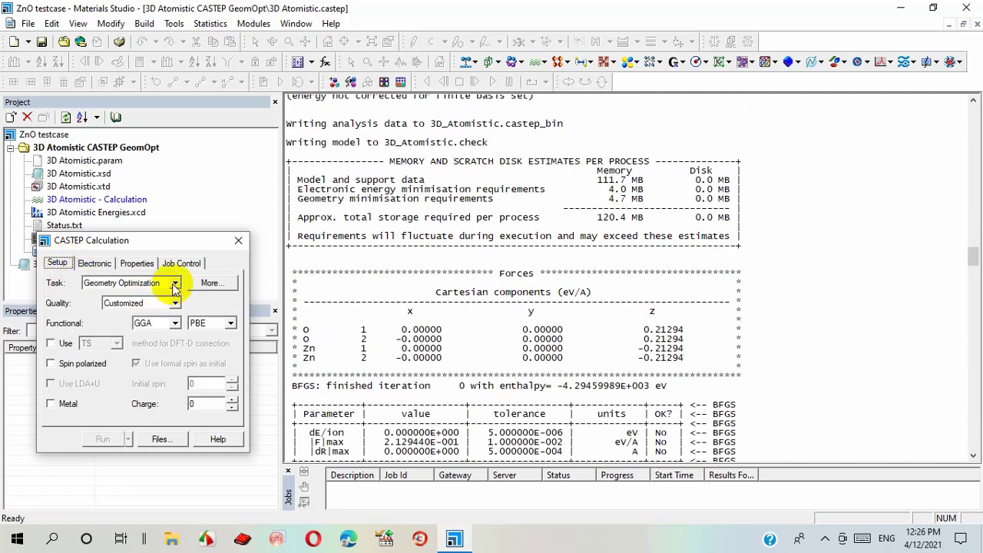
{"action": "left_click", "coordinate": [96, 264]}
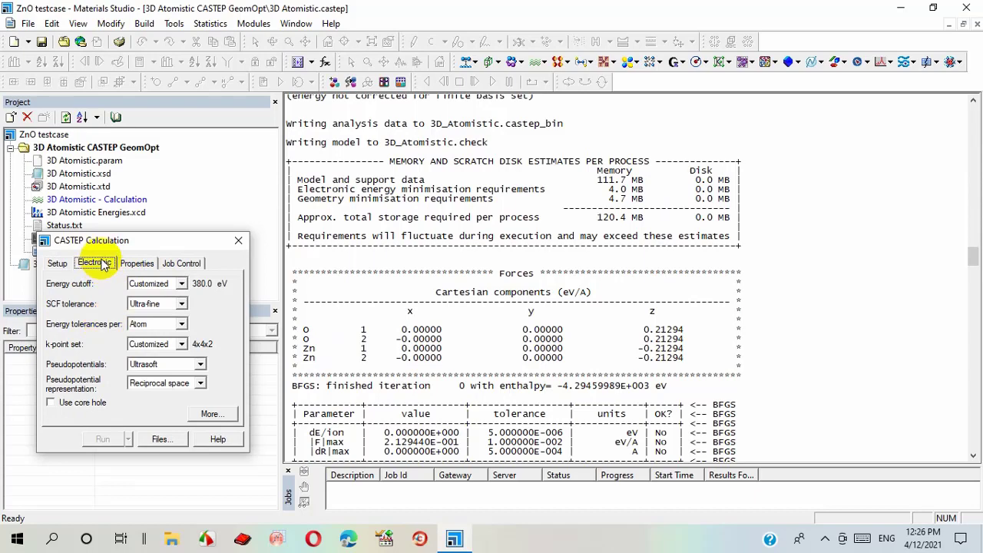
{"action": "left_click", "coordinate": [123, 266]}
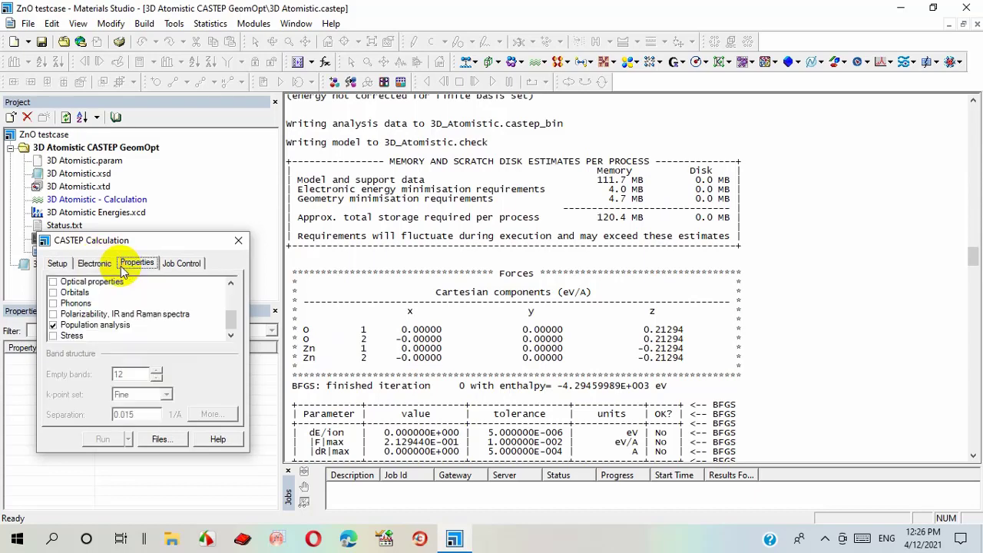
{"action": "left_click", "coordinate": [53, 325]}
{"action": "left_click_drag", "start_coordinate": [228, 318], "coordinate": [229, 292]}
{"action": "left_click", "coordinate": [52, 281]}
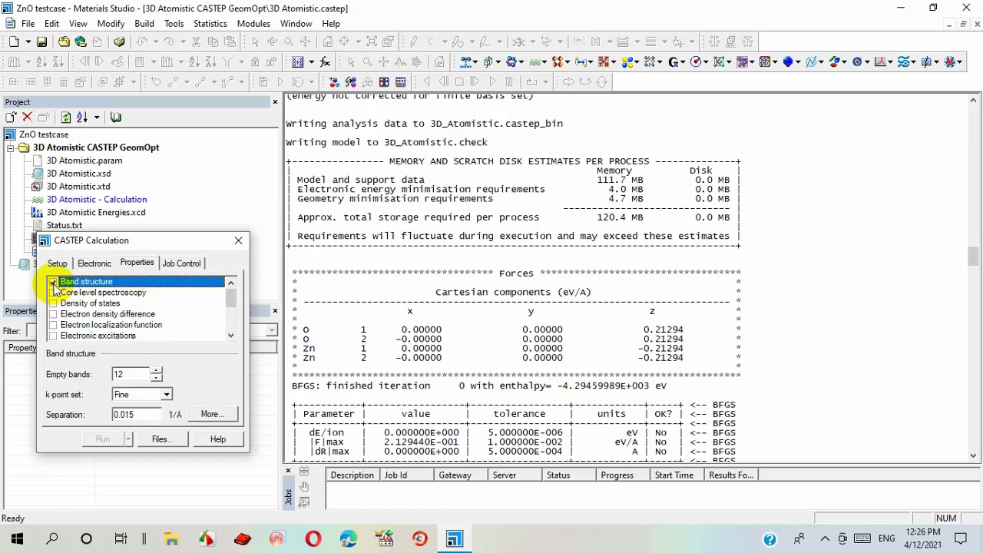
{"action": "left_click", "coordinate": [157, 371]}
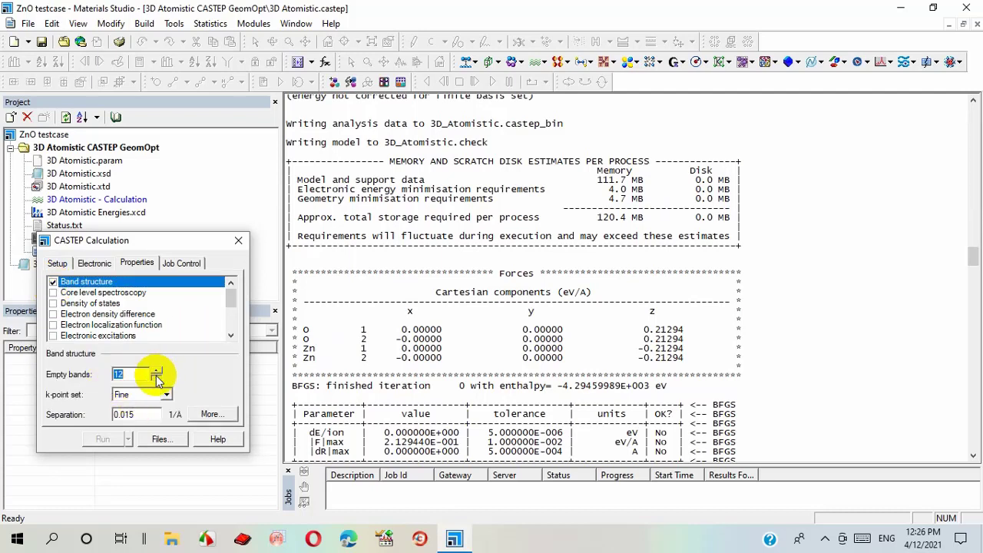
{"action": "left_click", "coordinate": [157, 371]}
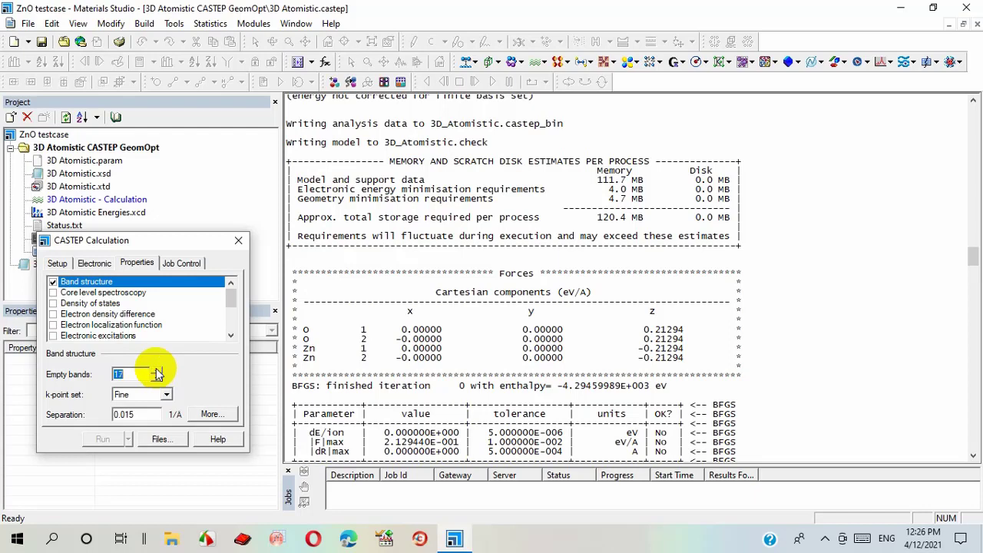
{"action": "left_click", "coordinate": [157, 371]}
{"action": "left_click", "coordinate": [156, 371]}
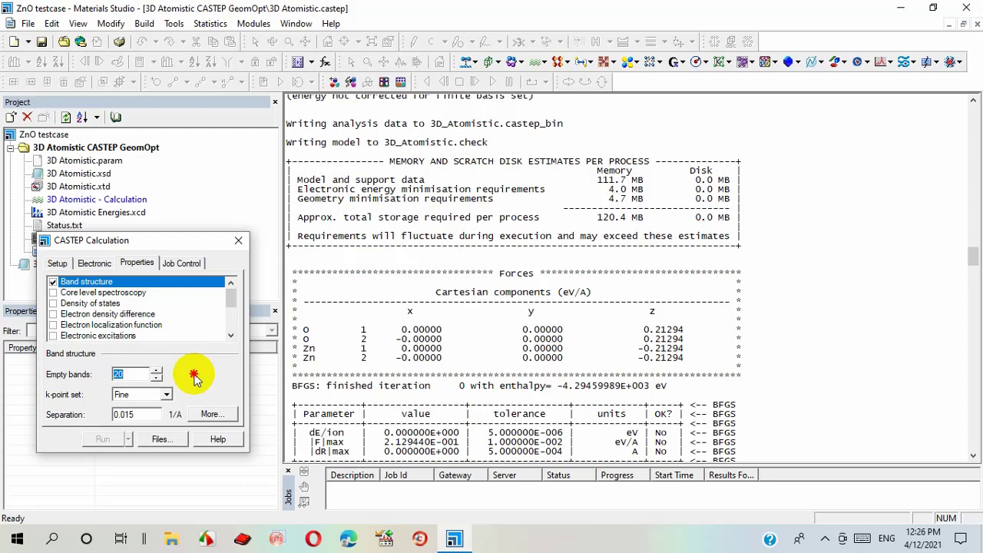
{"action": "double_click", "coordinate": [77, 186]}
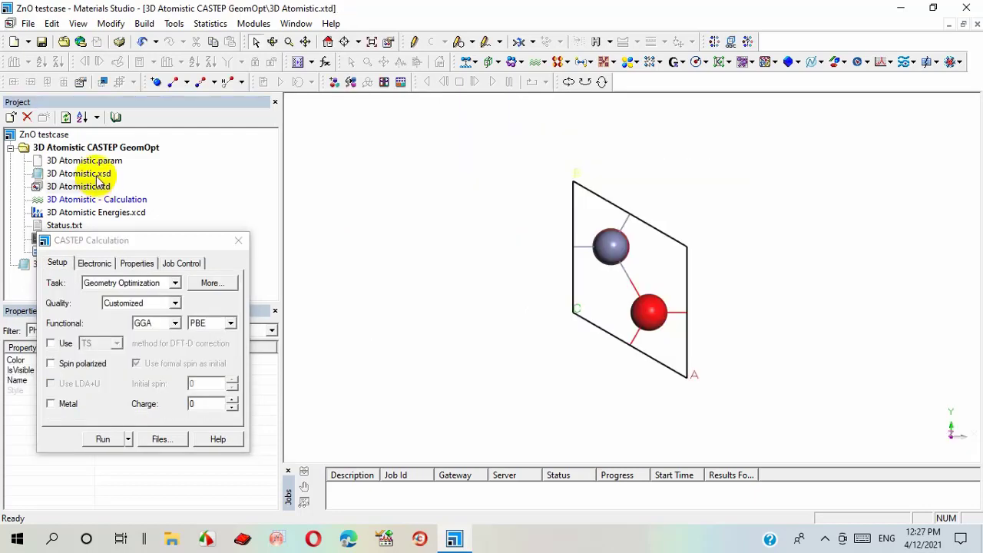
Open 3D Atomistic.xsd and untick Population analysis among the CASTEP properties
{"action": "double_click", "coordinate": [97, 175]}
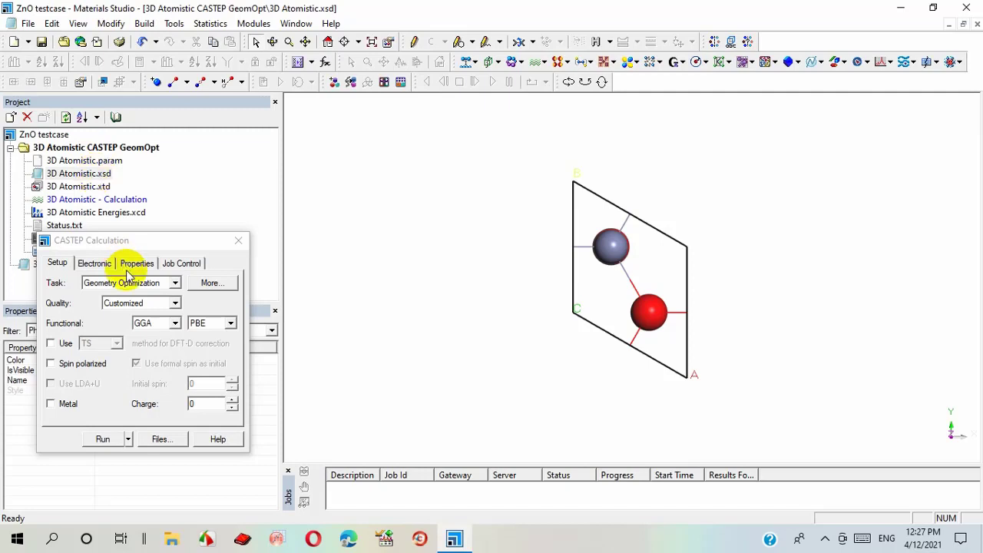
{"action": "left_click", "coordinate": [96, 268]}
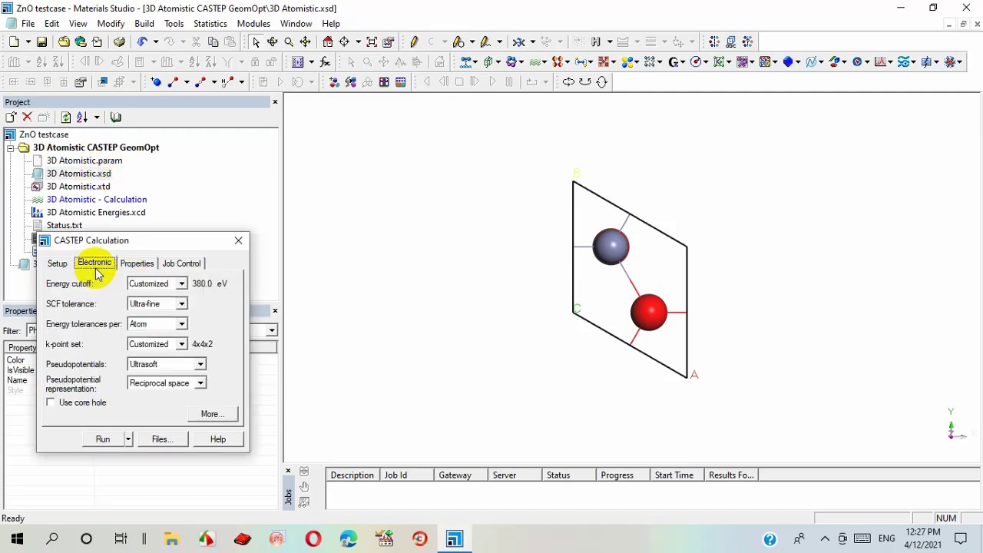
{"action": "left_click", "coordinate": [134, 268]}
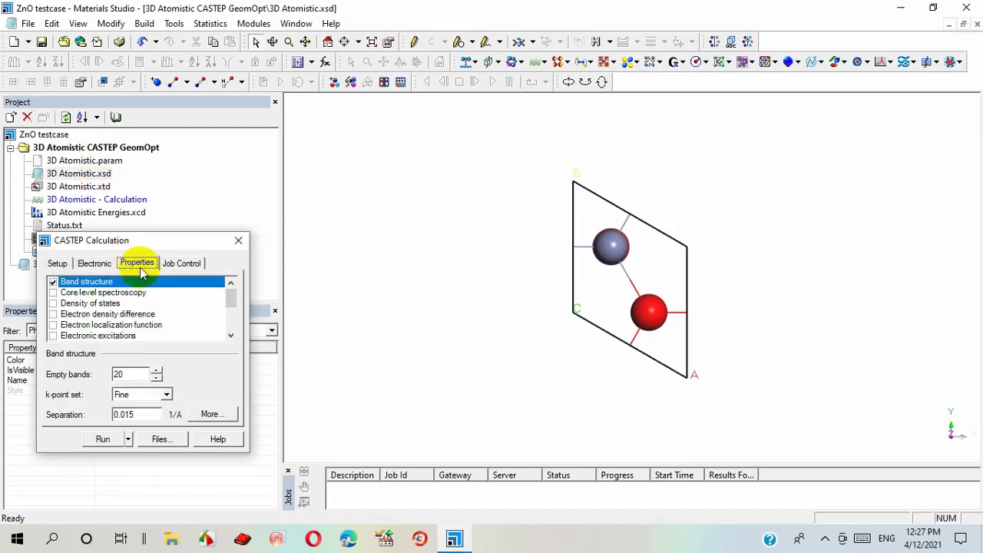
{"action": "left_click", "coordinate": [233, 327]}
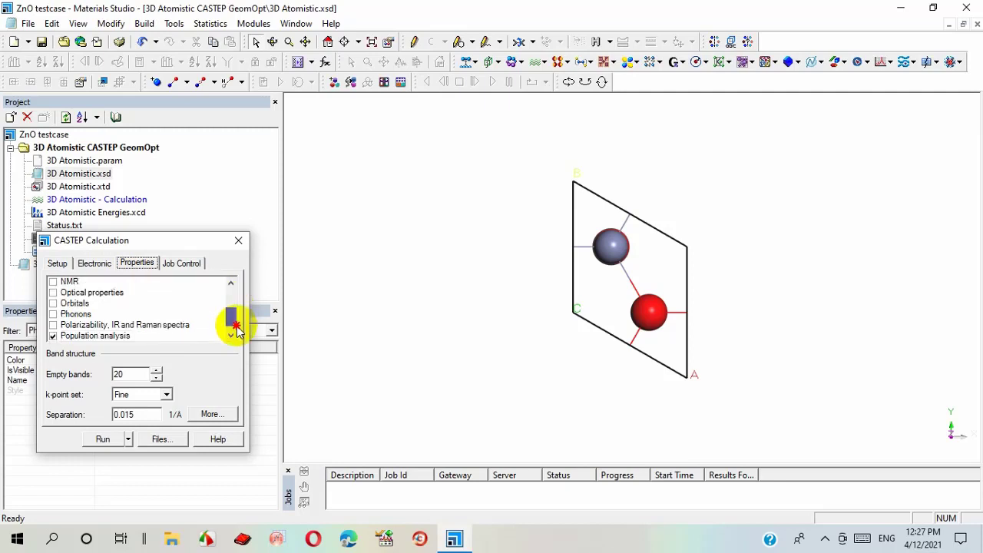
{"action": "left_click", "coordinate": [53, 336]}
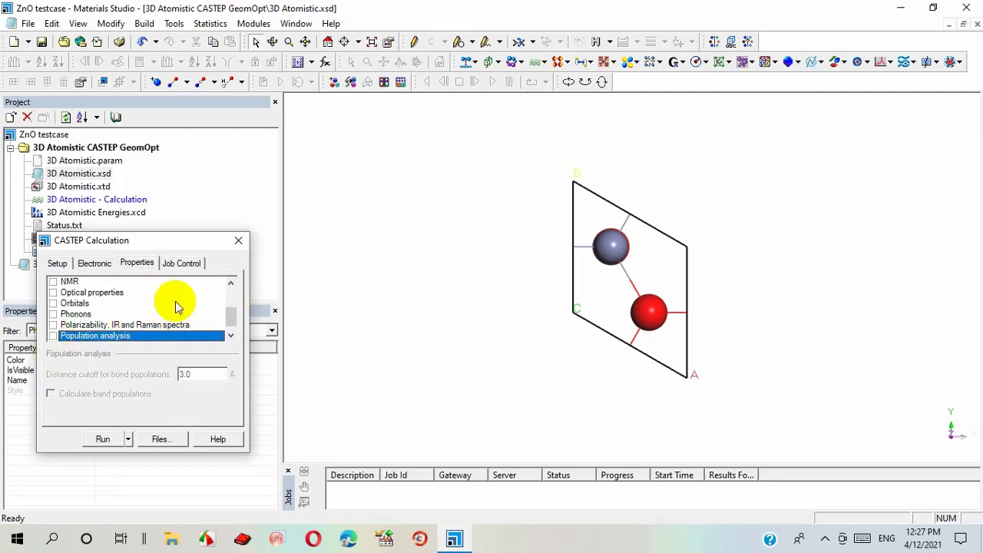
Review the Job Control settings and run the CASTEP band structure calculation
{"action": "left_click", "coordinate": [165, 267]}
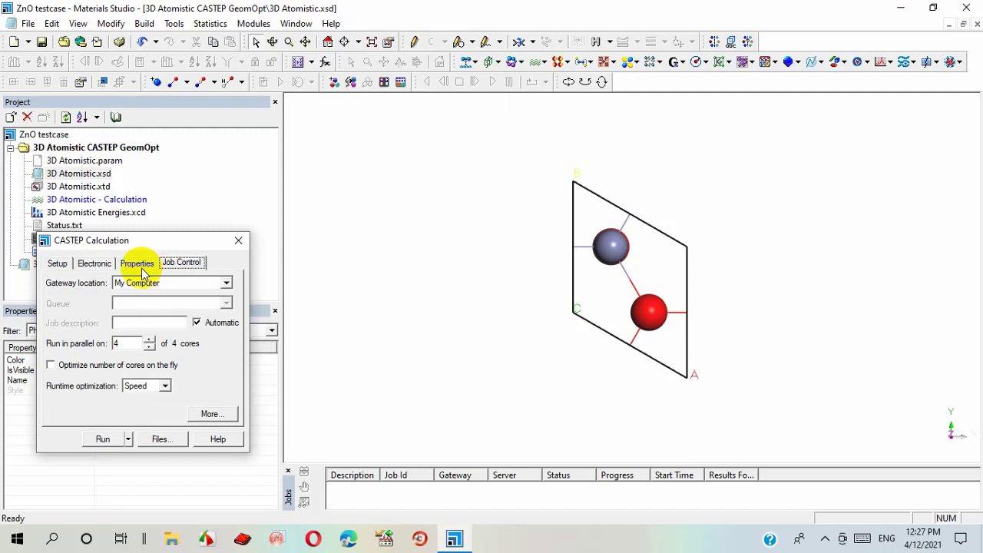
{"action": "left_click", "coordinate": [136, 265]}
{"action": "left_click", "coordinate": [95, 265]}
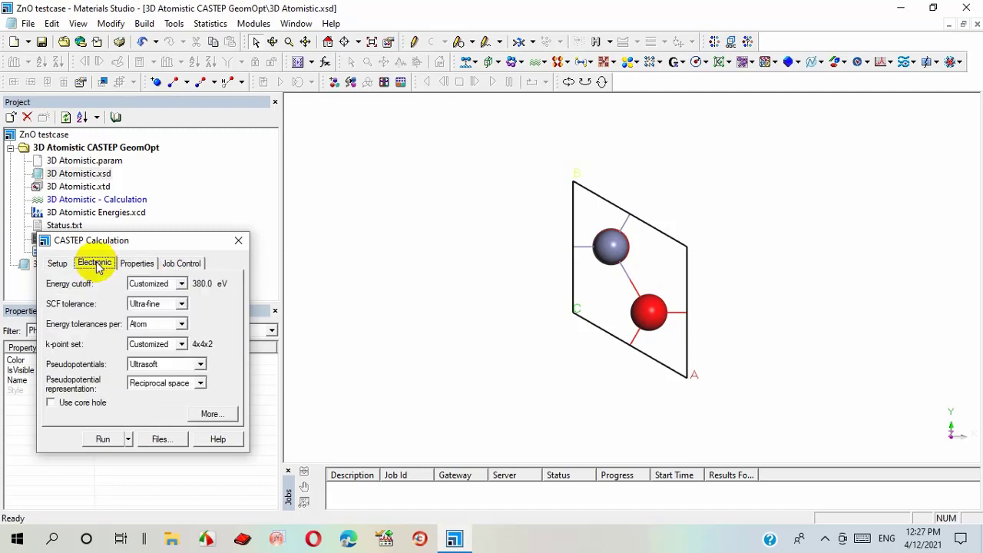
{"action": "left_click", "coordinate": [103, 440]}
{"action": "left_click", "coordinate": [594, 285]}
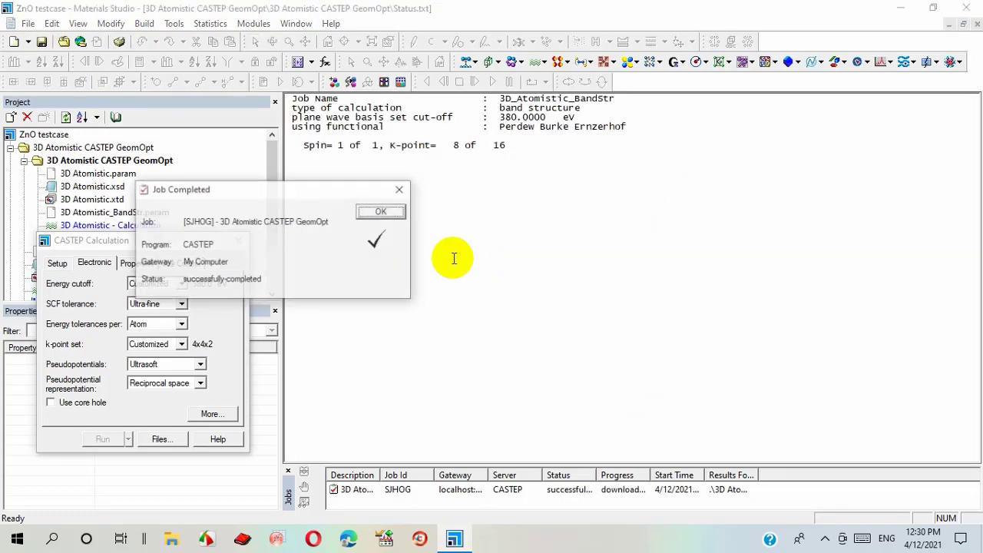
Dismiss the Job Completed notice and close the CASTEP Calculation dialog
{"action": "left_click", "coordinate": [368, 218]}
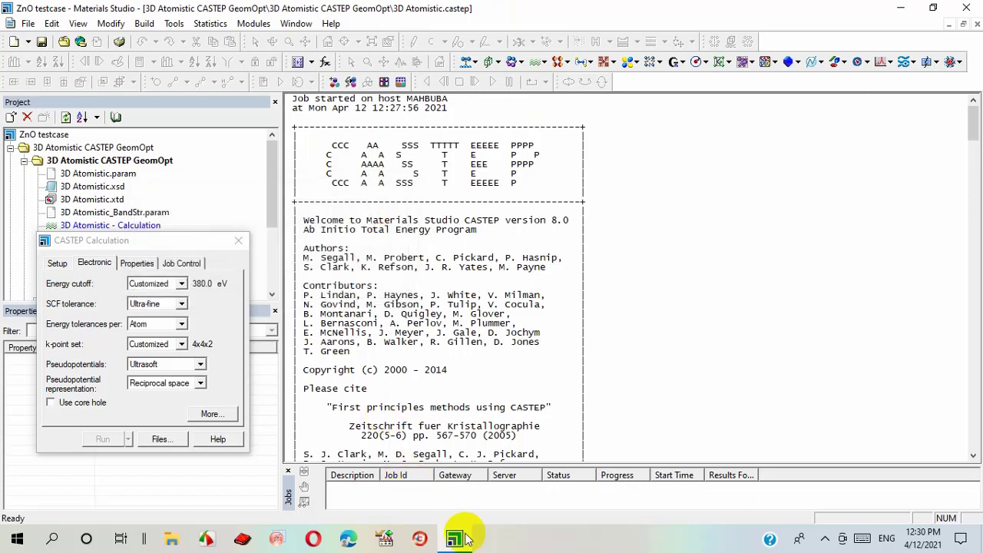
{"action": "mouse_move", "coordinate": [470, 543]}
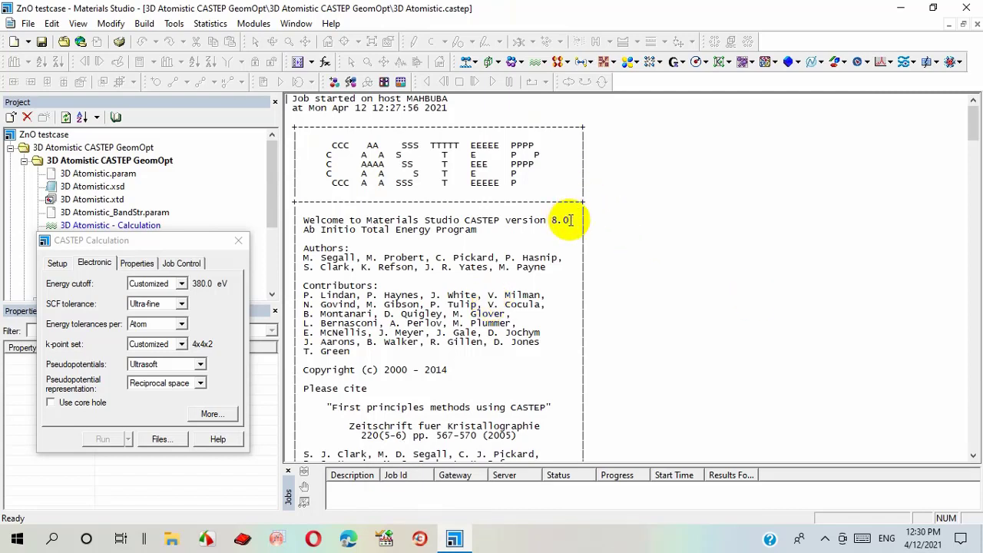
{"action": "left_click", "coordinate": [672, 254]}
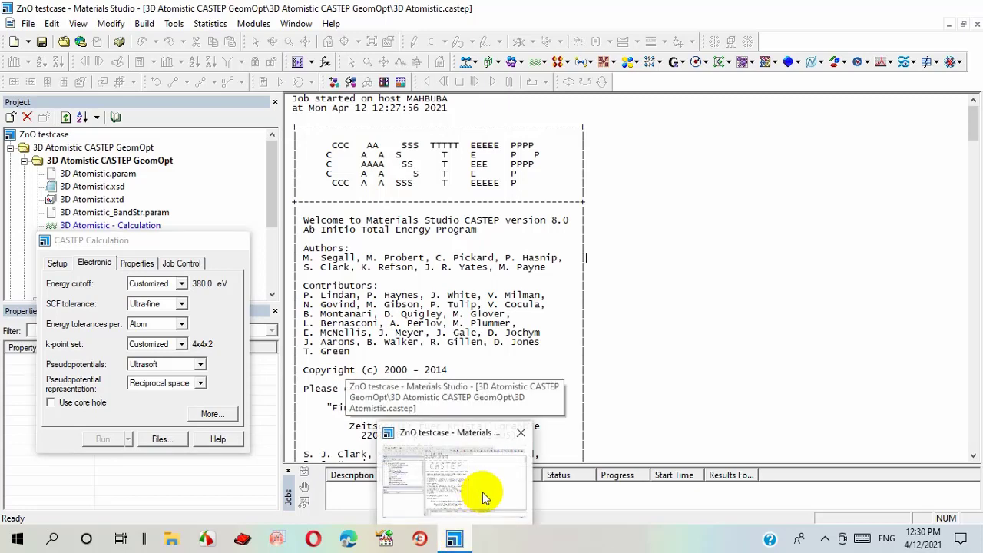
{"action": "left_click", "coordinate": [476, 495]}
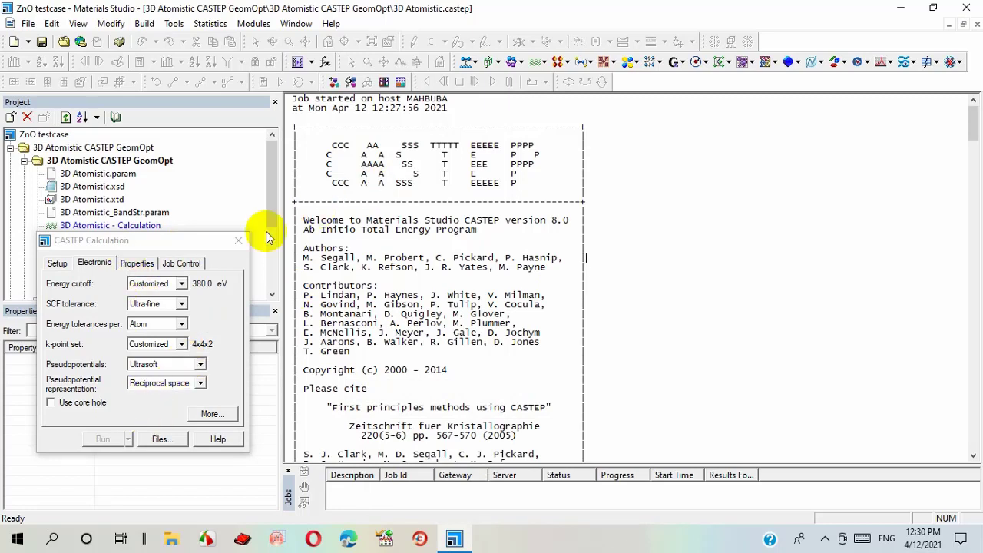
{"action": "left_click", "coordinate": [238, 239]}
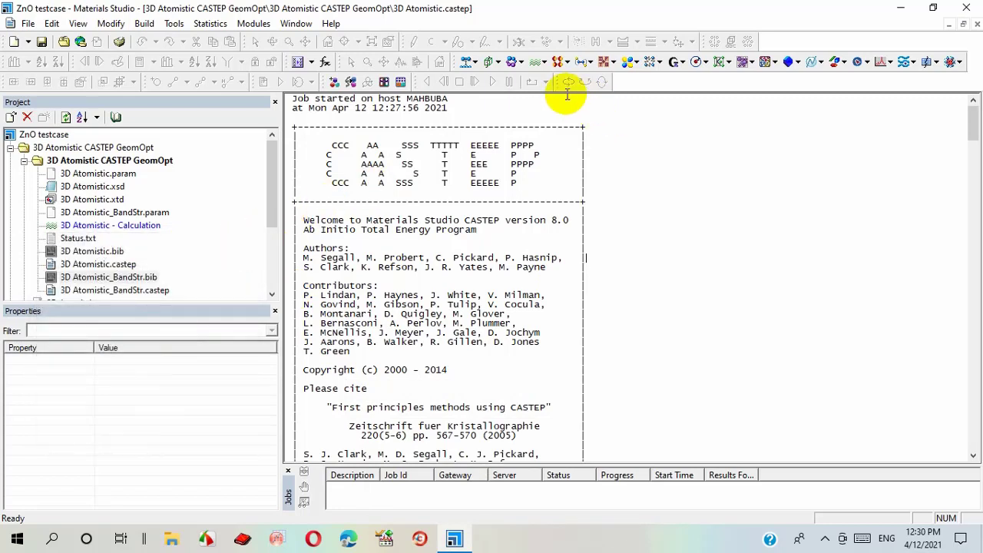
In CASTEP Analysis, view Band structure with Show DOS set to Full DOS
{"action": "left_click", "coordinate": [543, 63]}
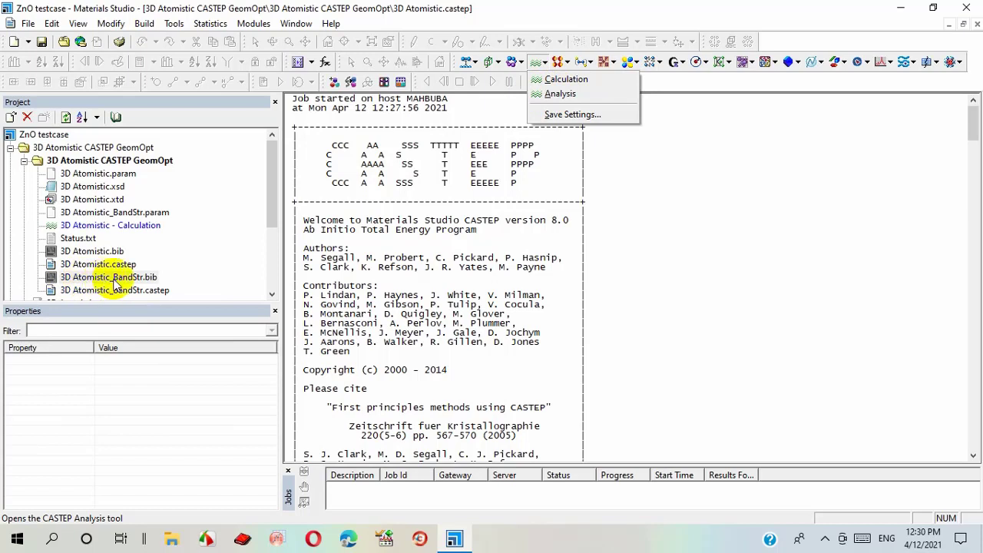
{"action": "left_click", "coordinate": [605, 91]}
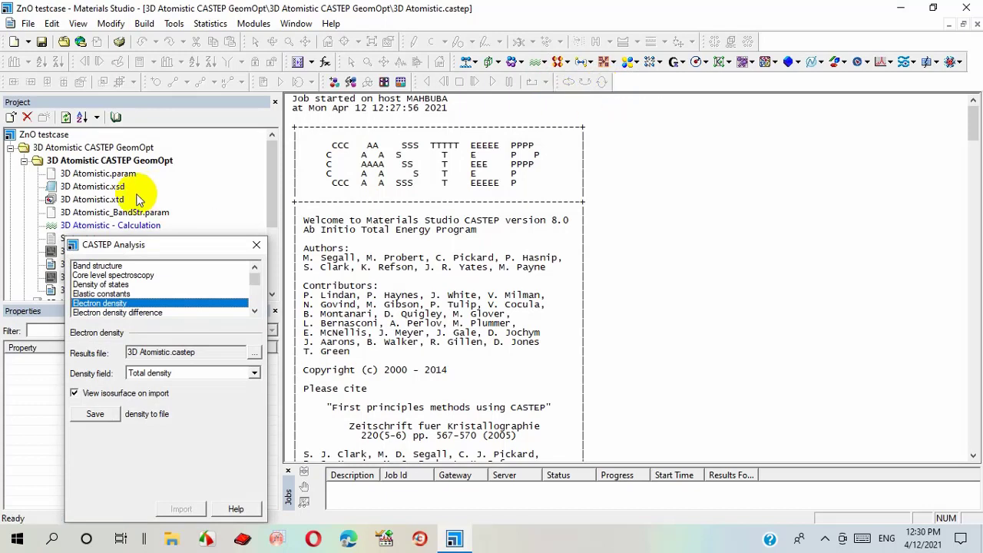
{"action": "left_click", "coordinate": [99, 265]}
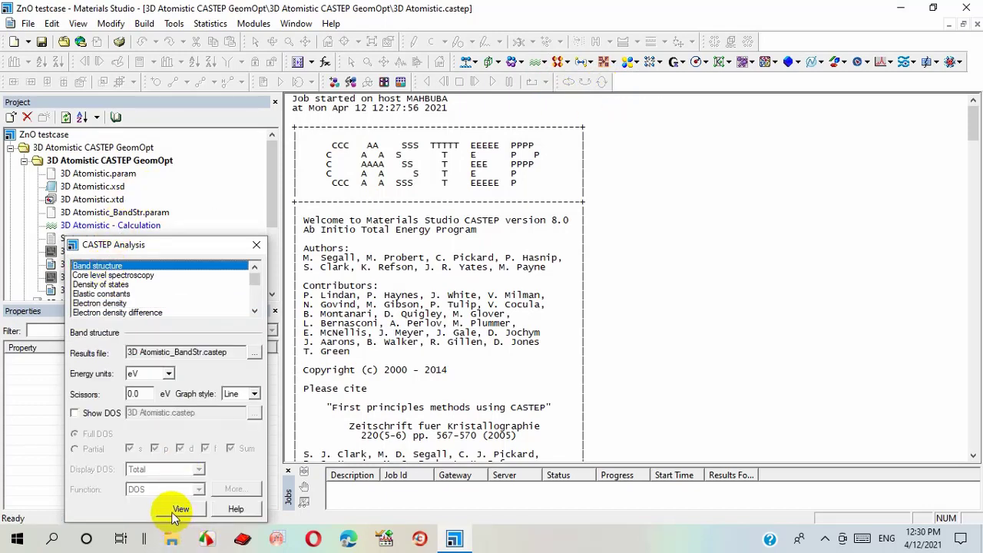
{"action": "left_click", "coordinate": [74, 413]}
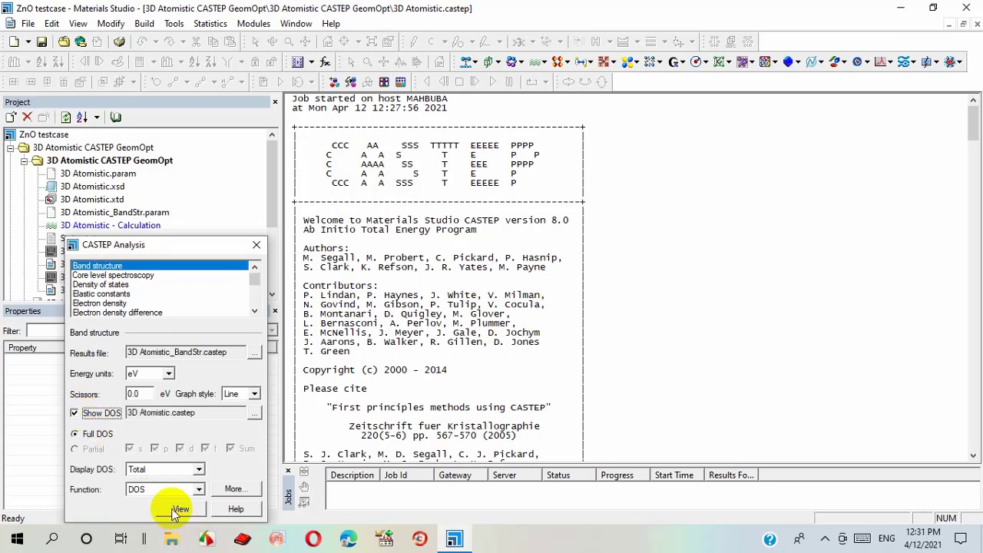
{"action": "left_click_drag", "start_coordinate": [165, 245], "coordinate": [240, 90]}
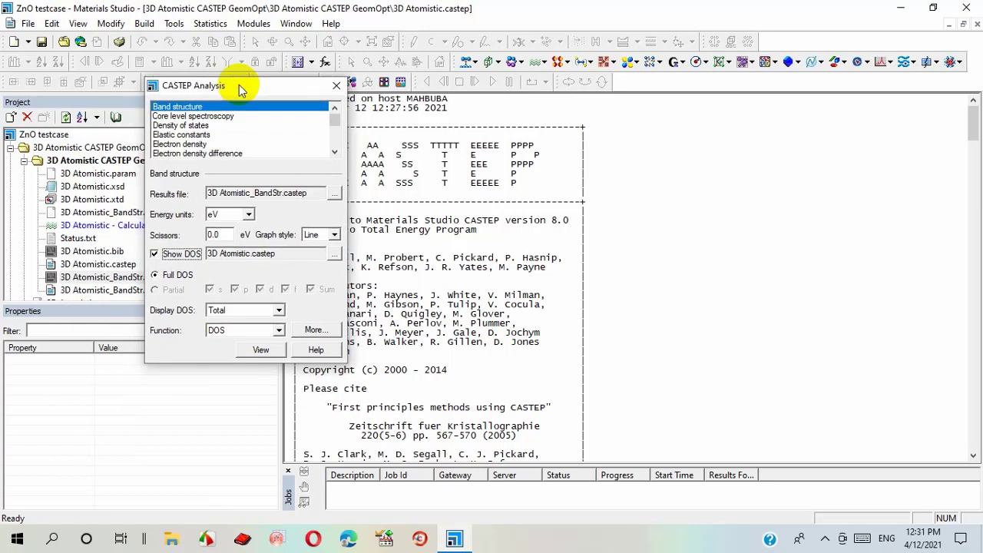
{"action": "left_click", "coordinate": [155, 279]}
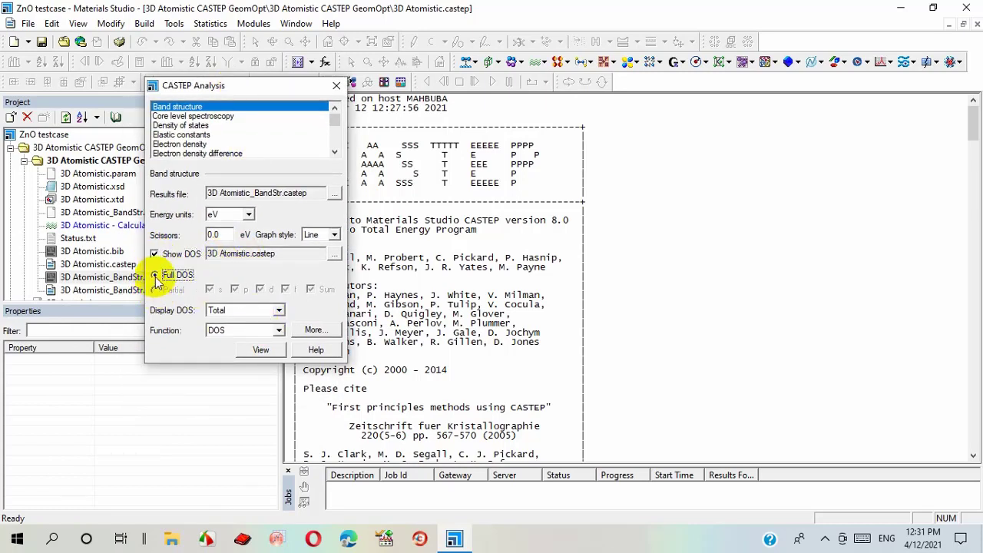
{"action": "left_click", "coordinate": [261, 350]}
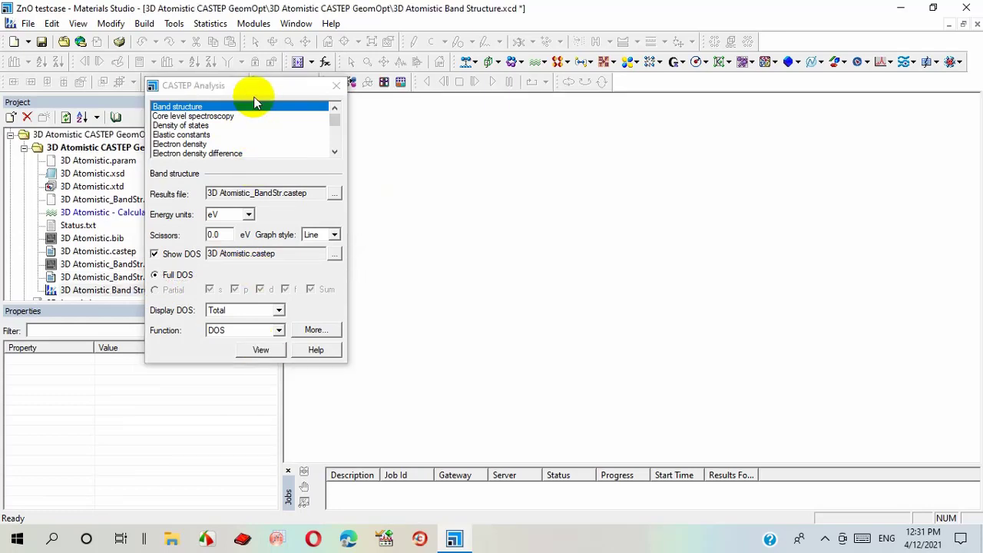
Move the Analysis panel off the chart and zoom over the band structure plot showing the 0.798 eV gap
{"action": "left_click", "coordinate": [214, 86]}
{"action": "left_click_drag", "start_coordinate": [214, 86], "coordinate": [106, 85]}
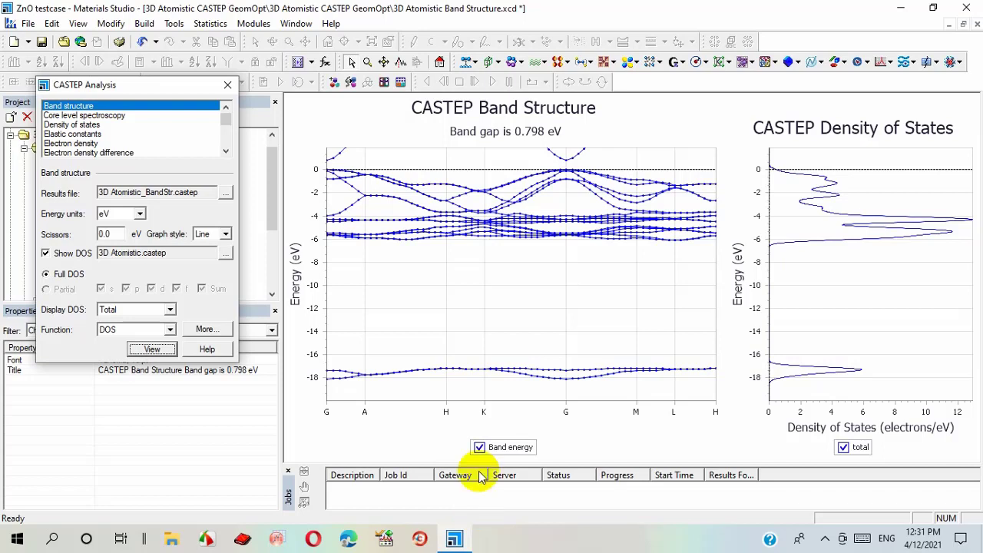
{"action": "left_click", "coordinate": [520, 260]}
{"action": "right_click", "coordinate": [512, 276]}
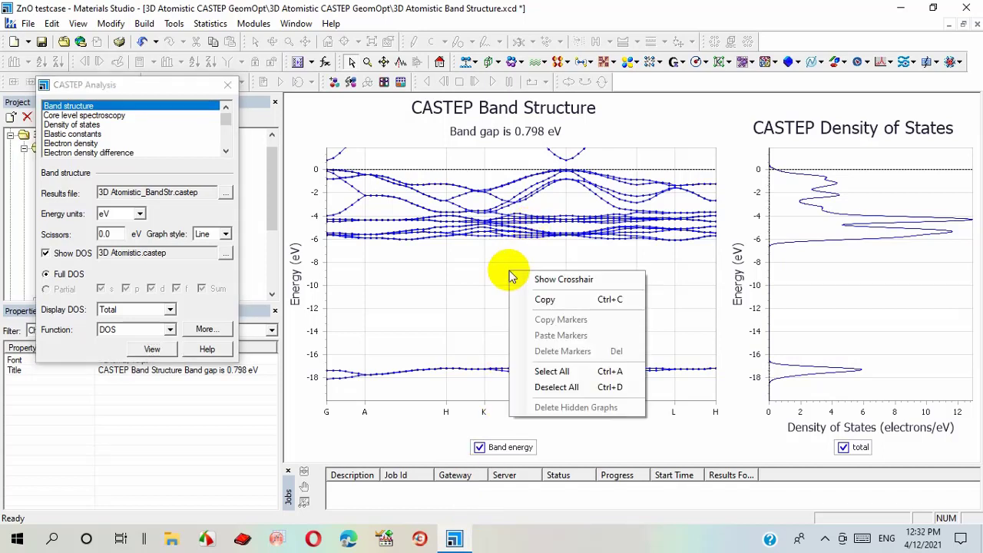
{"action": "left_click", "coordinate": [453, 277]}
{"action": "scroll", "coordinate": [453, 280], "scroll_direction": "up", "scroll_amount": 2}
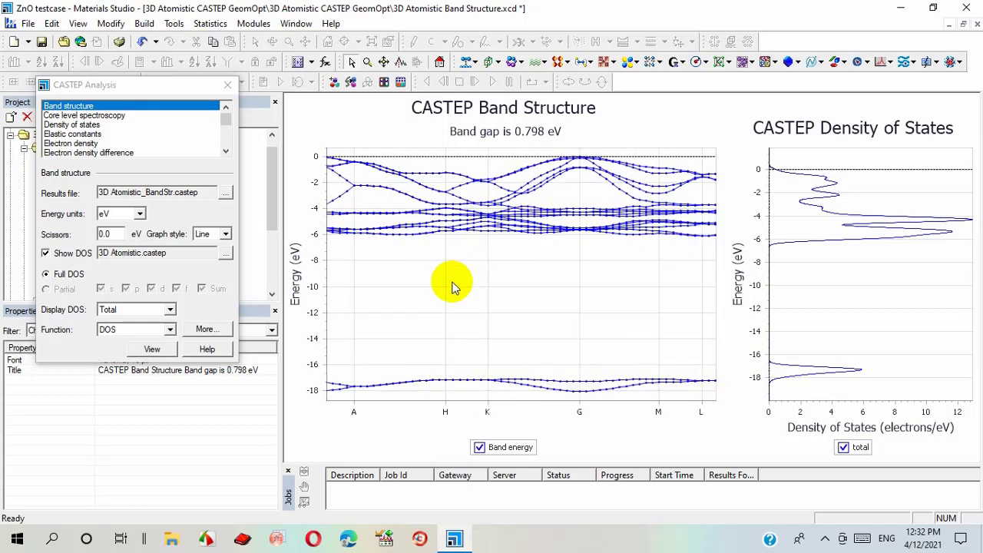
{"action": "mouse_move", "coordinate": [447, 295]}
{"action": "left_mouse_down"}
{"action": "mouse_move", "coordinate": [417, 323]}
{"action": "mouse_move", "coordinate": [450, 296]}
{"action": "left_mouse_up"}
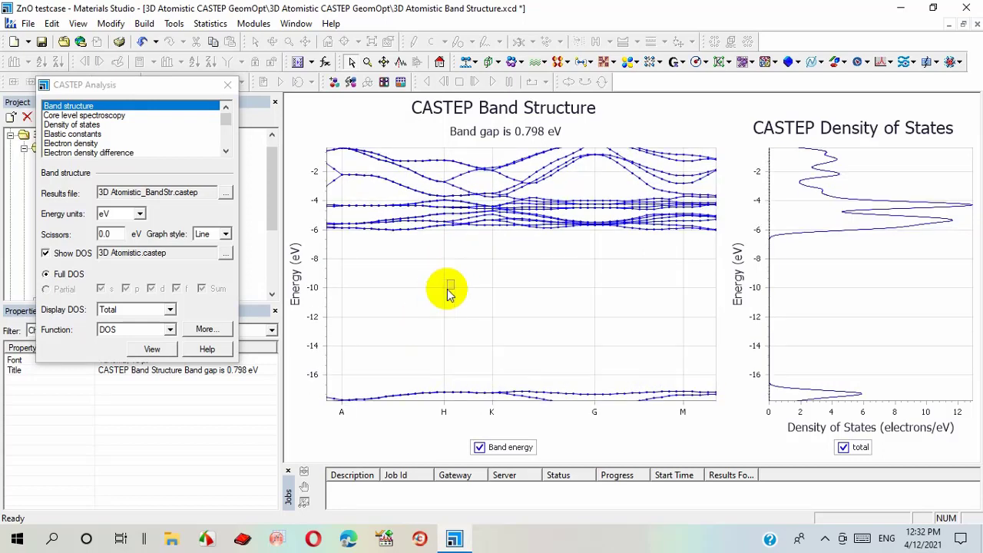
{"action": "scroll", "coordinate": [447, 288], "scroll_direction": "down", "scroll_amount": 5}
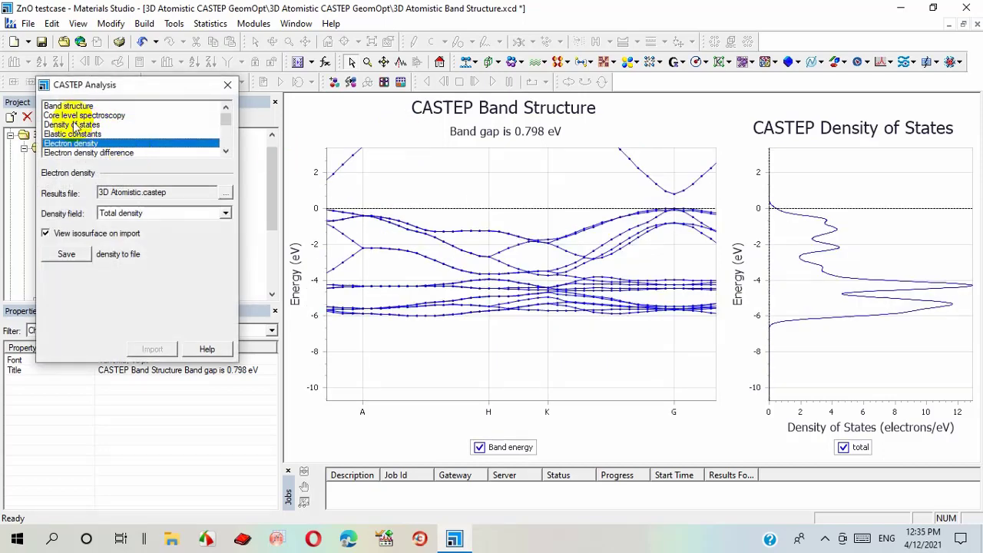
Generate a separate 3D Atomistic DOS.xcd total density of states chart and scroll it sideways
{"action": "left_click", "coordinate": [74, 125]}
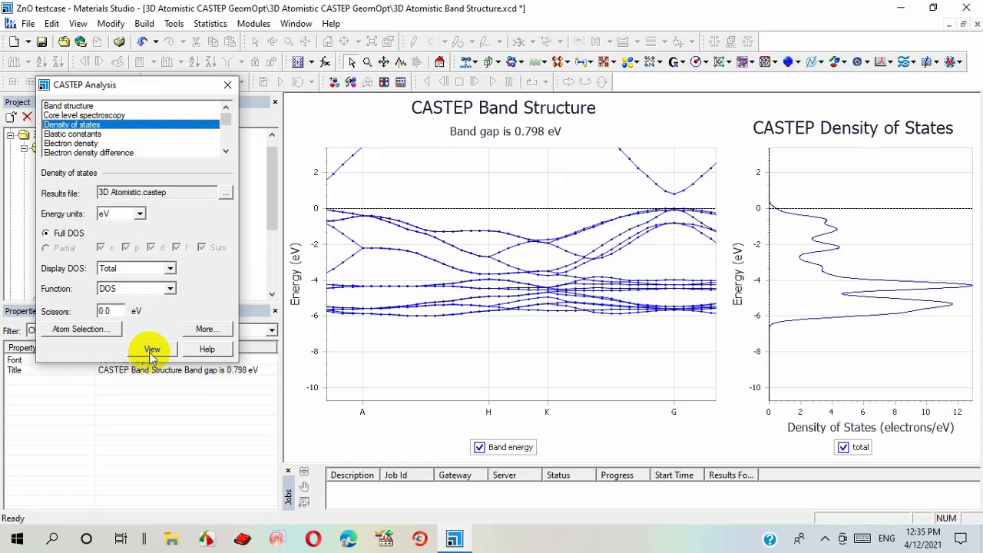
{"action": "left_click", "coordinate": [151, 350]}
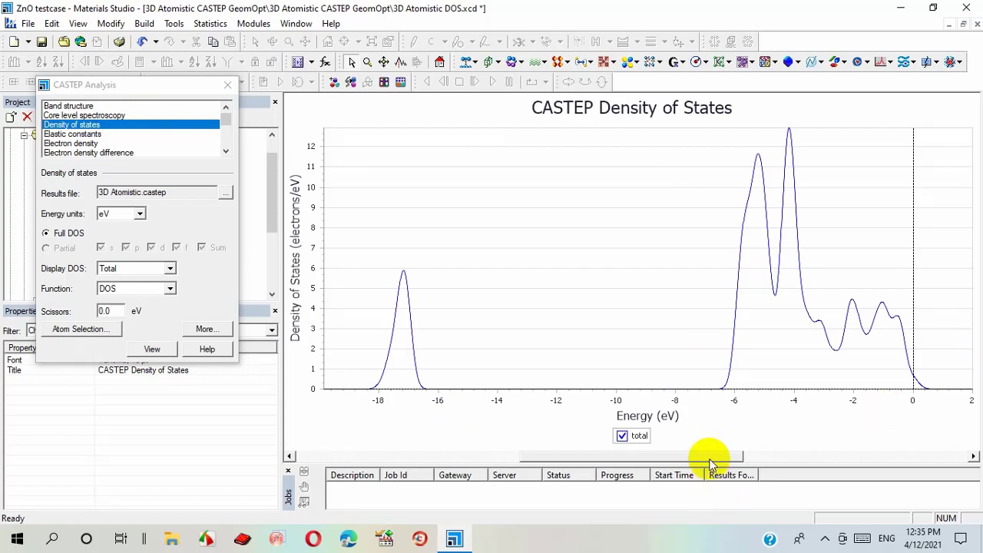
{"action": "left_click", "coordinate": [735, 459]}
{"action": "left_click_drag", "start_coordinate": [735, 461], "coordinate": [771, 476]}
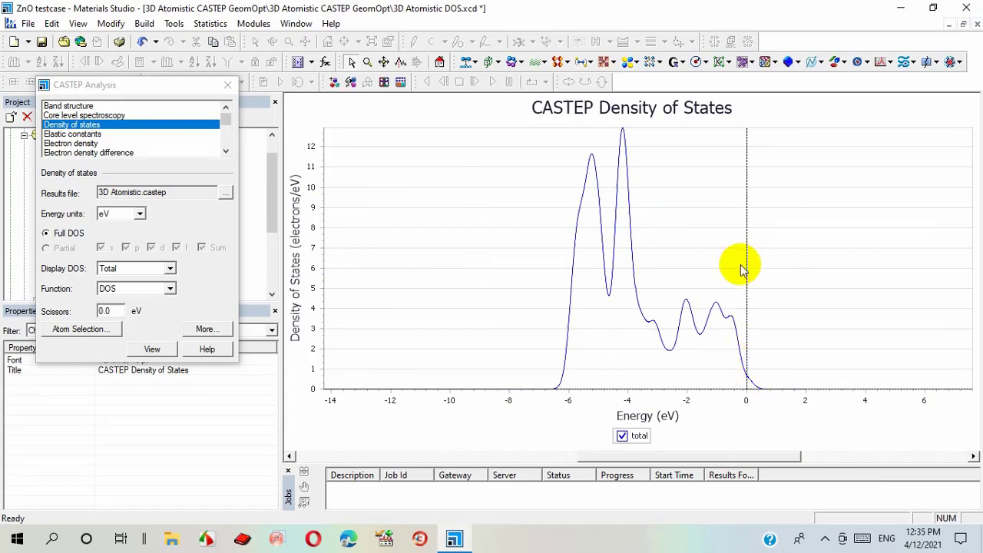